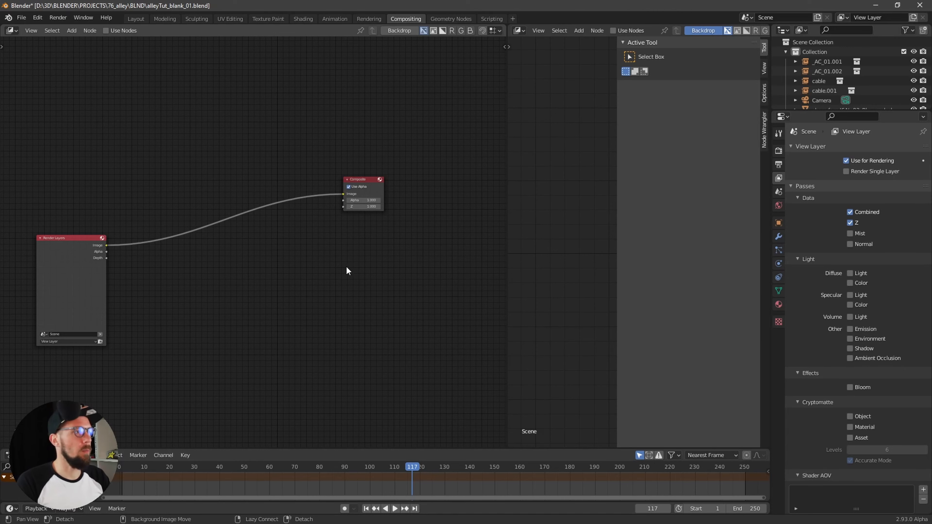
Add a File Output node below the Composite node in the compositor
drag(347, 268, 340, 271)
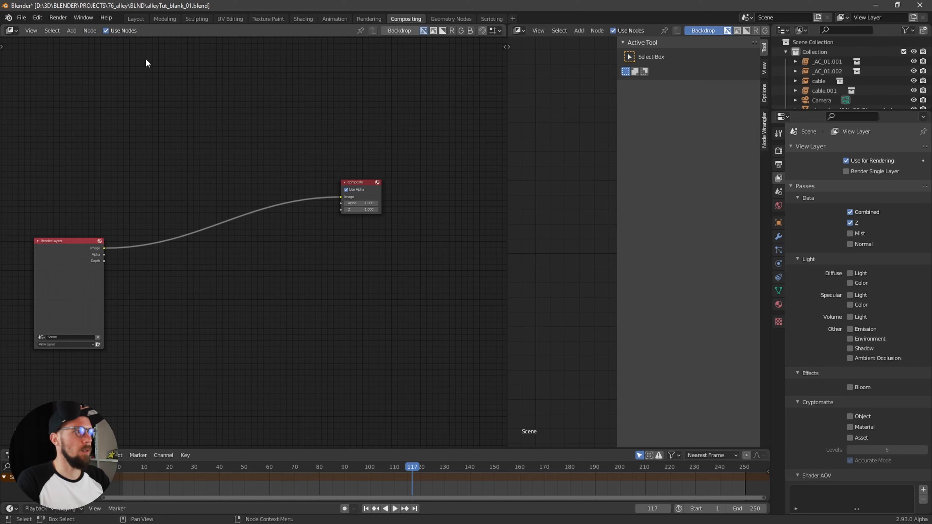
drag(328, 280, 361, 246)
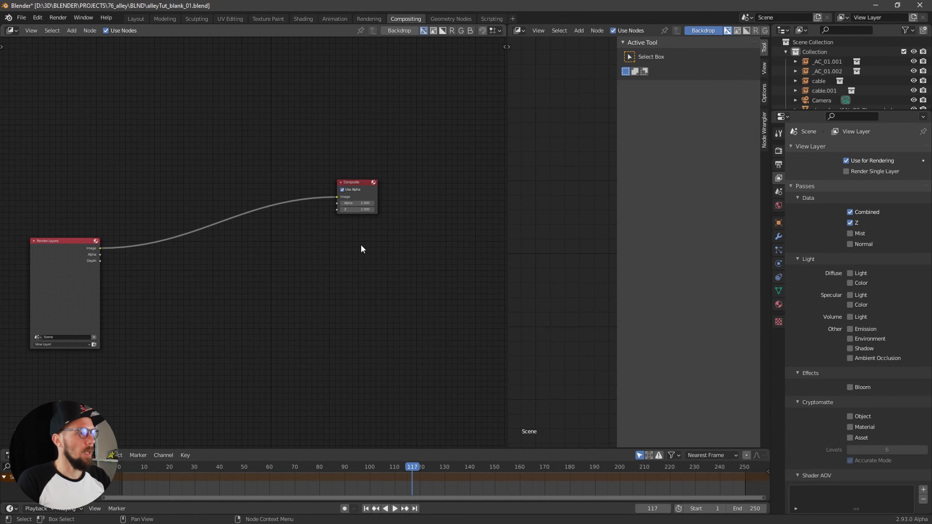
click(350, 183)
key(shift+a)
text(o)
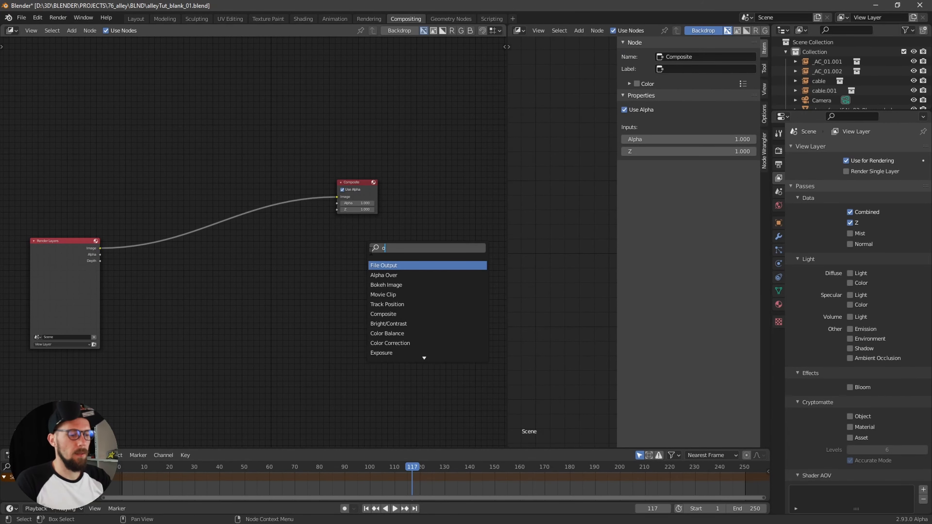
text(utp)
click(387, 264)
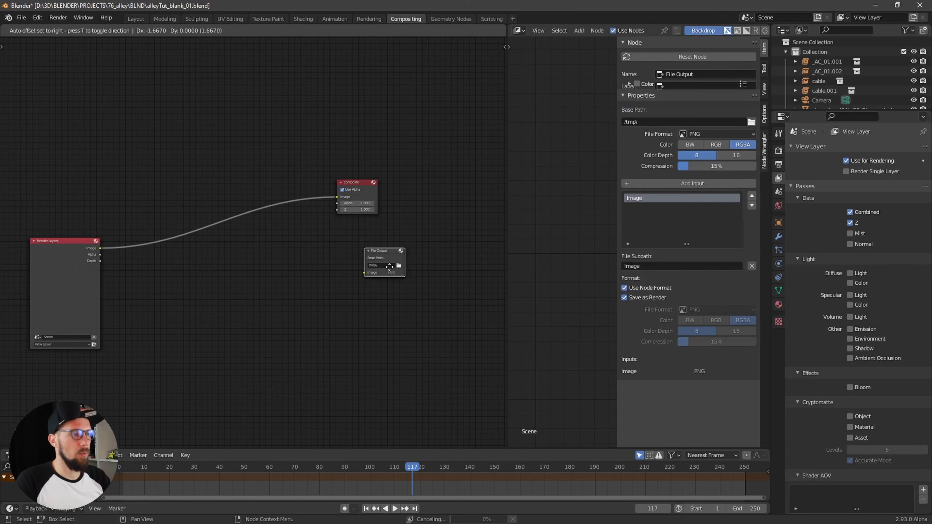
click(357, 261)
click(382, 264)
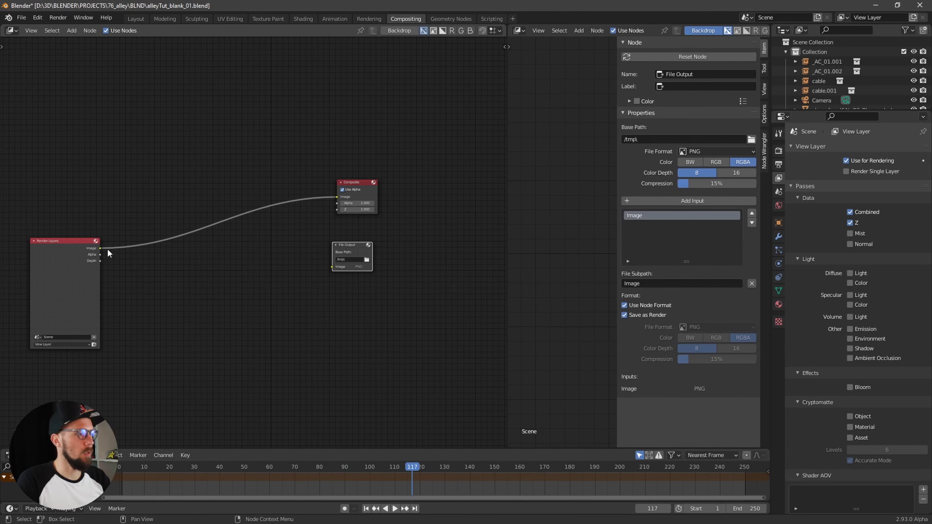
Connect the Render Layers Image output to the File Output node's Image input and align that node under the Composite node
drag(98, 246, 350, 245)
click(420, 243)
click(358, 244)
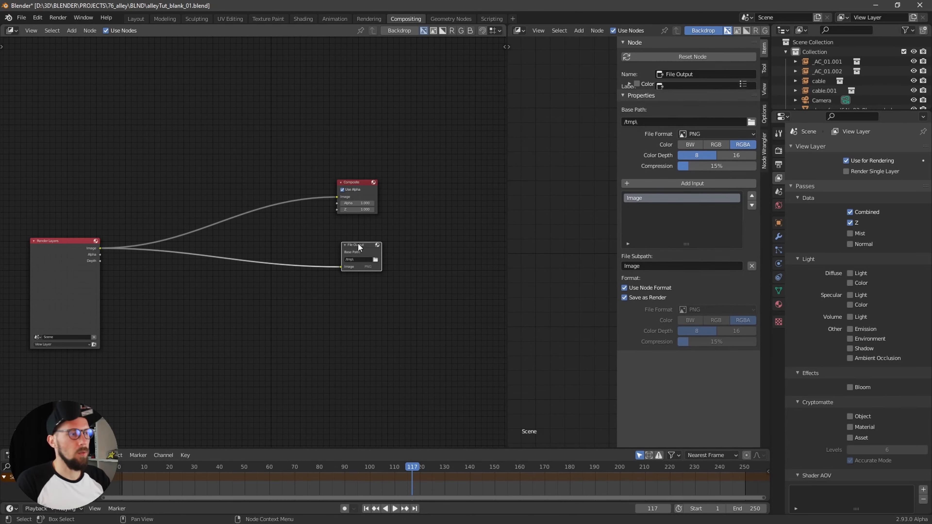
click(425, 287)
click(84, 247)
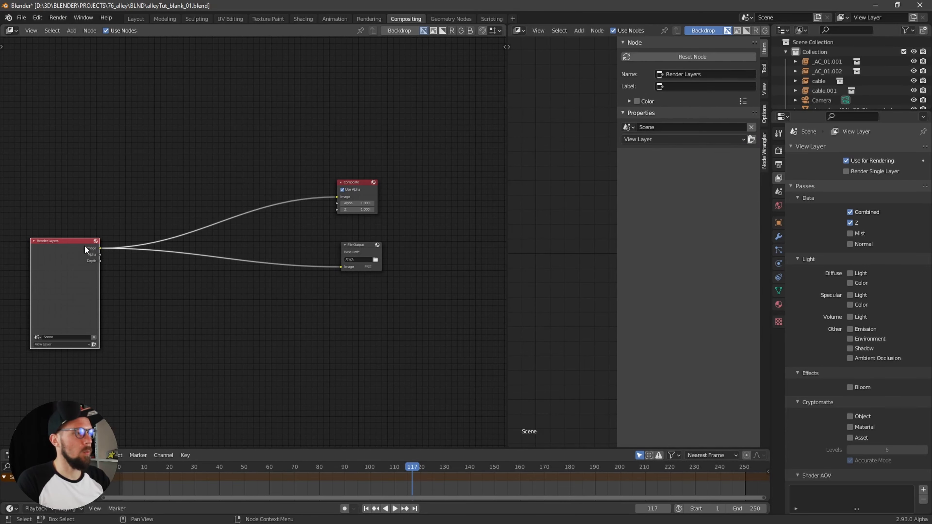
click(302, 296)
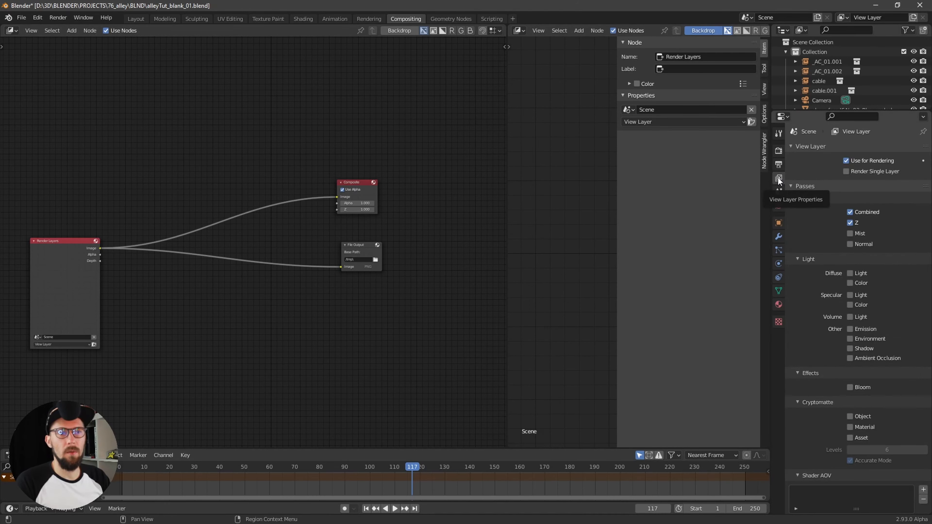
Enable the Mist pass for the view layer and set the world's mist start to 0 m
click(849, 233)
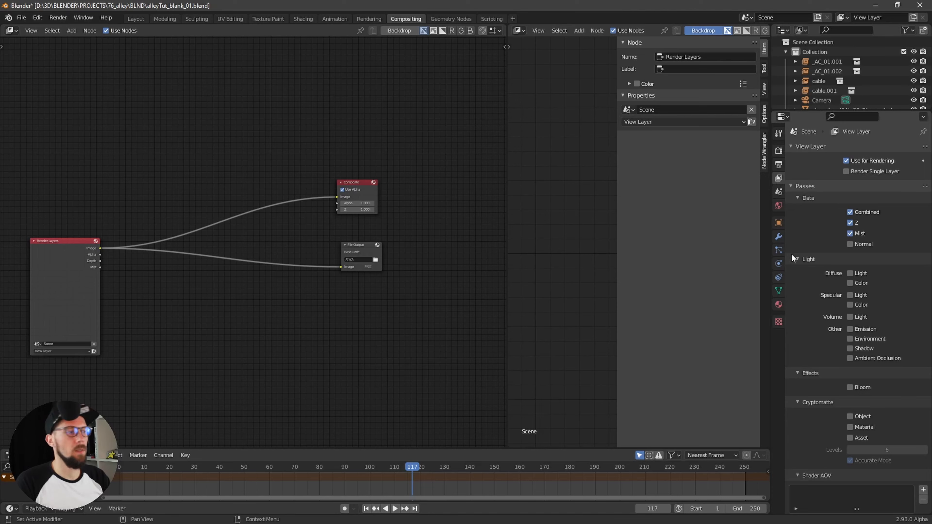
click(778, 205)
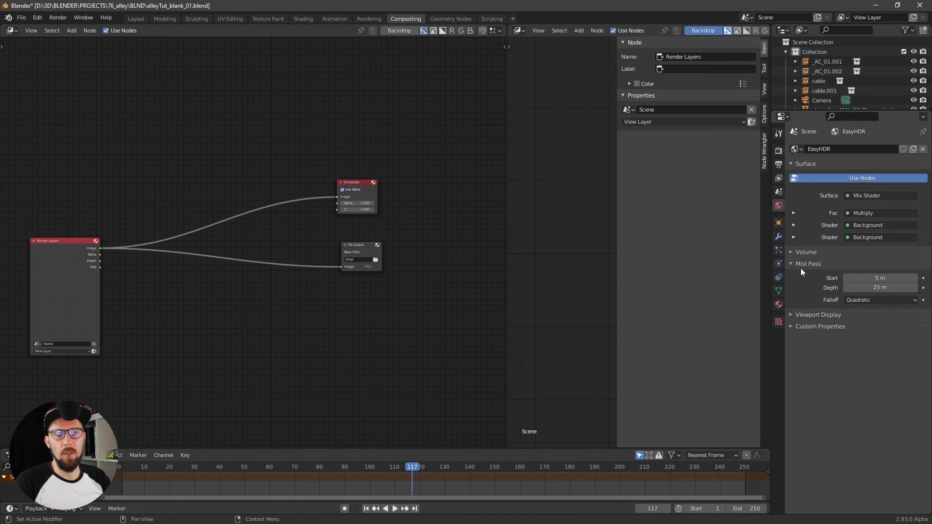
click(885, 278)
text(0)
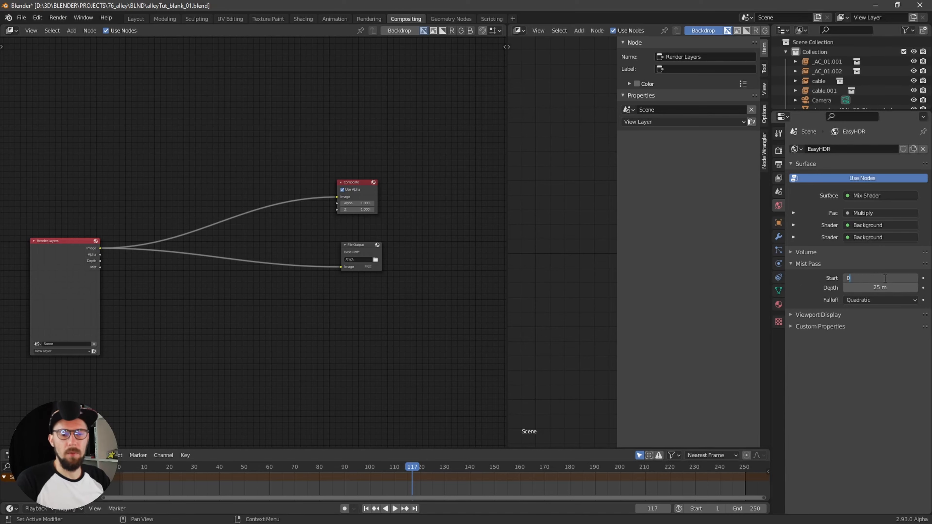
key(Return)
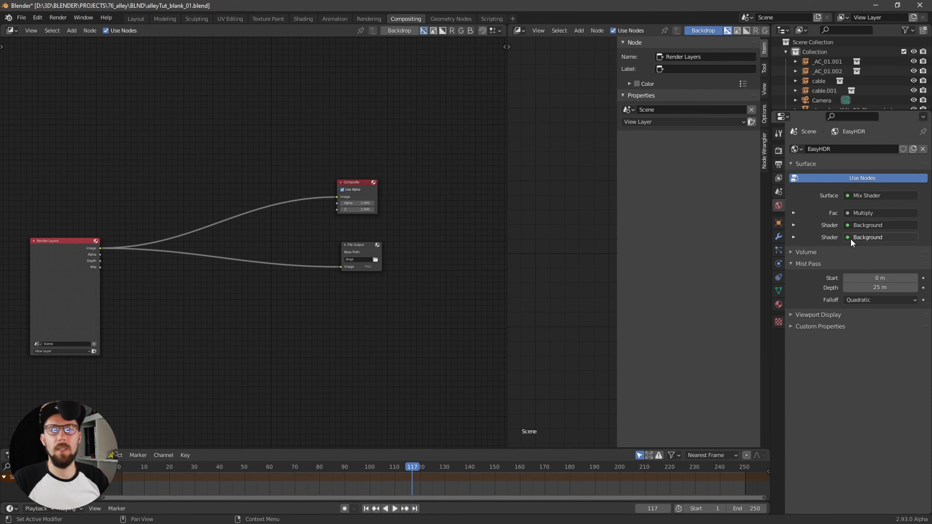
Set the File Output node's PNG format to RGB, 16-bit color depth and 0% compression
click(358, 252)
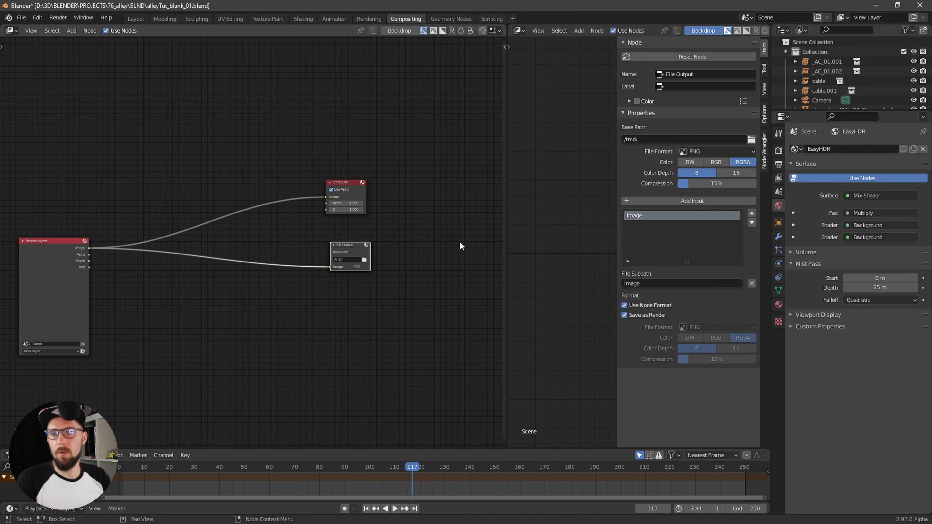
click(732, 171)
drag(696, 183, 615, 195)
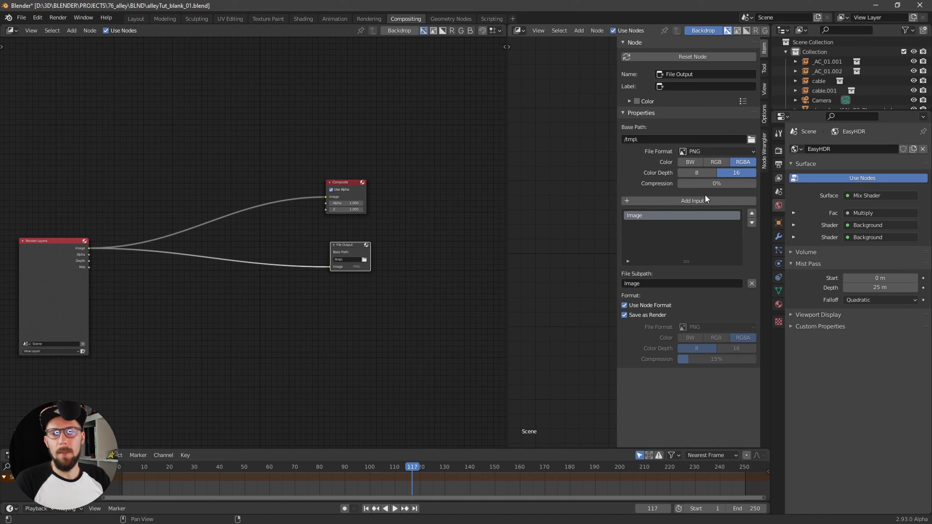
click(715, 163)
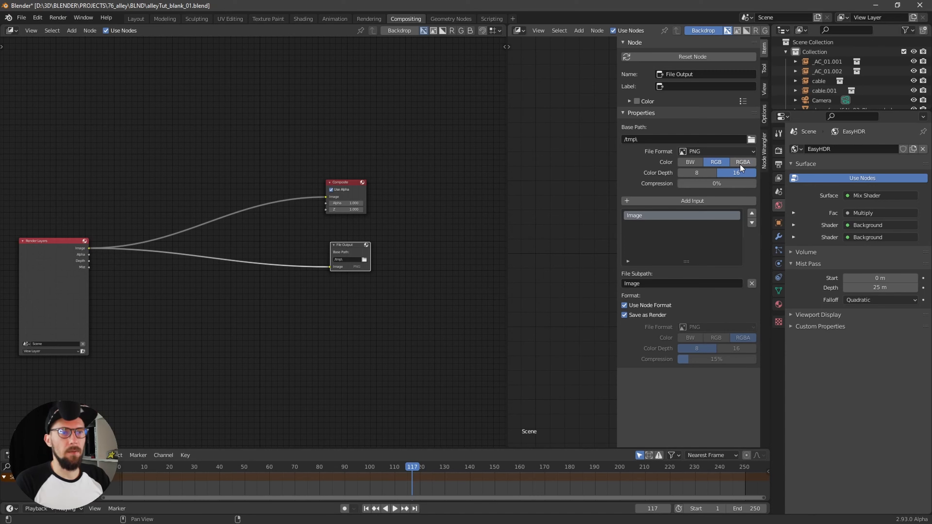
Add a second input to the File Output node with the file subpath Mist
click(683, 201)
click(666, 283)
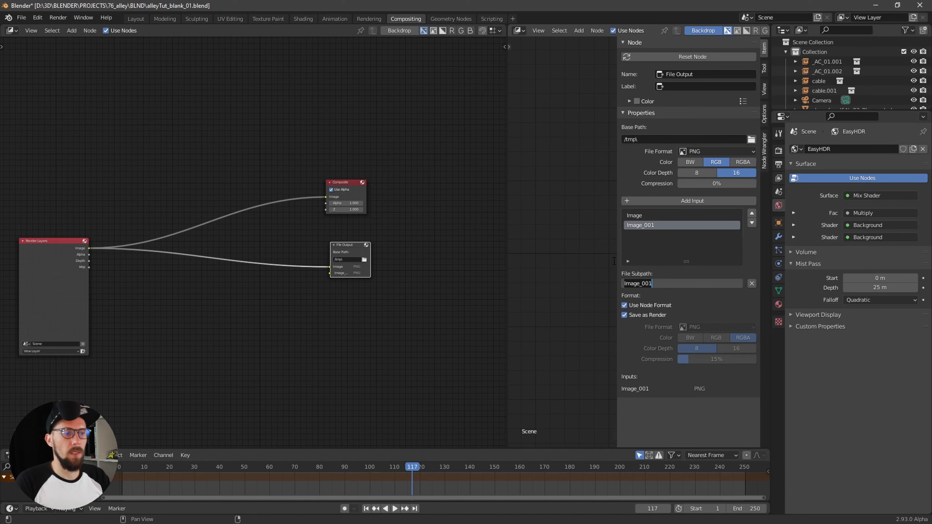
text(Mistz)
key(BackSpace)
key(Return)
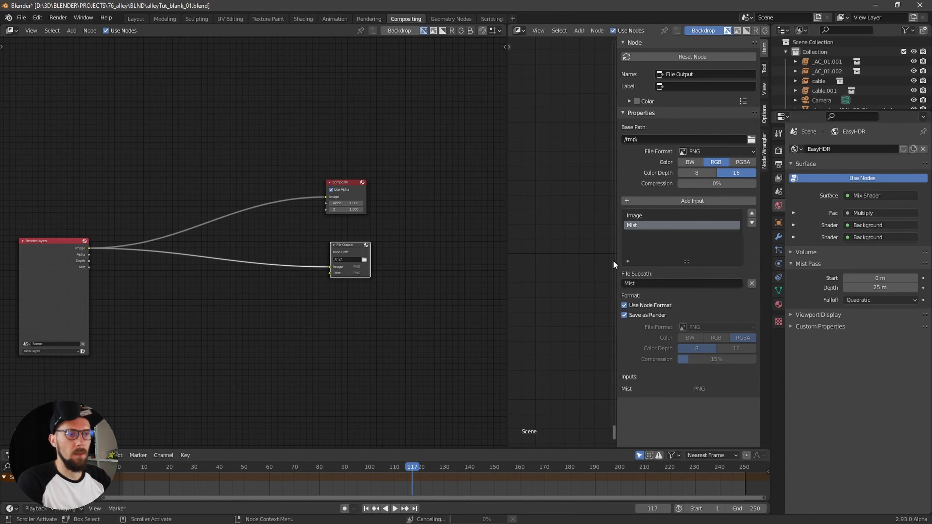
Connect the Render Layers Mist output to the File Output node's Mist input
scroll(347, 283, up, 5)
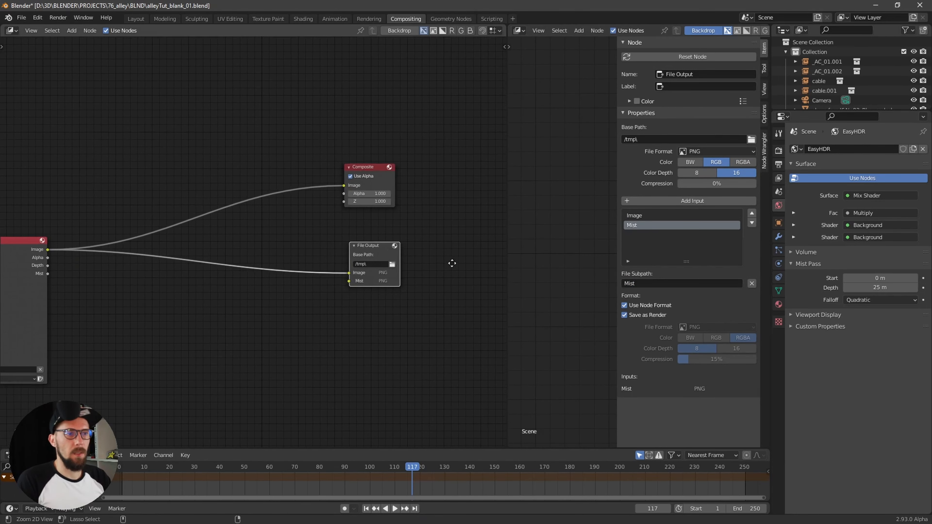
drag(338, 332, 415, 317)
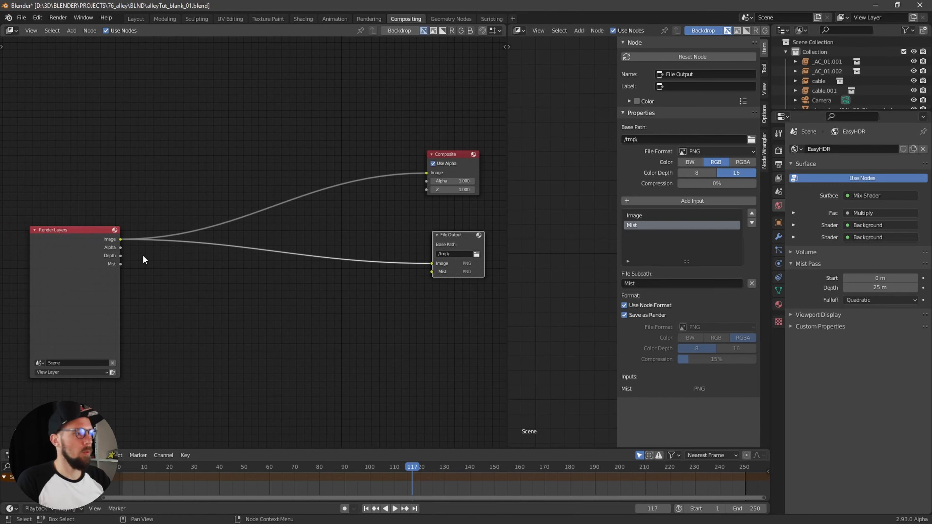
drag(121, 263, 432, 272)
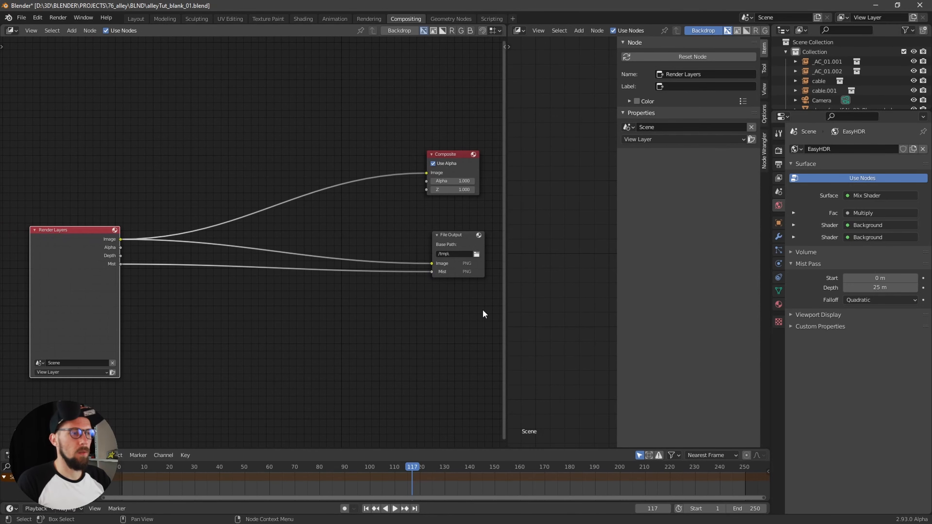
drag(446, 319, 361, 324)
scroll(351, 333, down, 2)
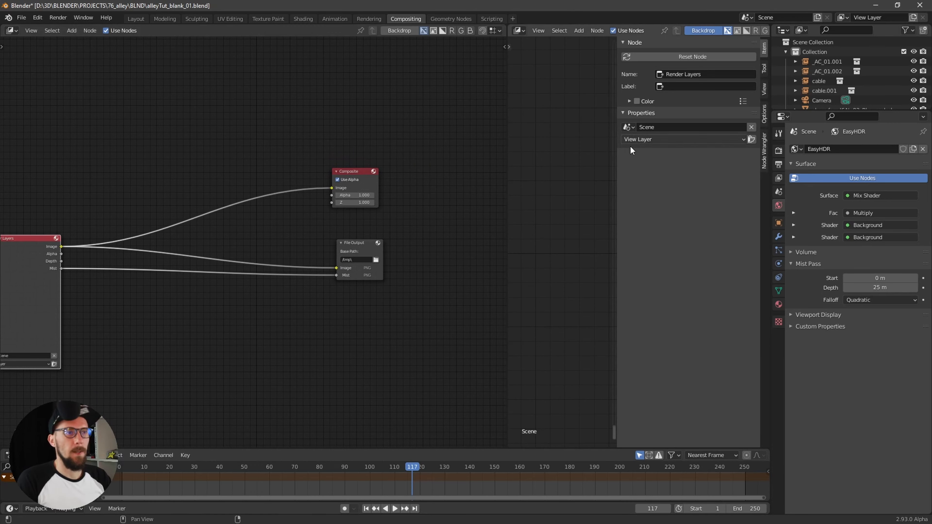
Browse the folder set as the File Output node's base path without choosing another one, and look for the render commands
click(370, 243)
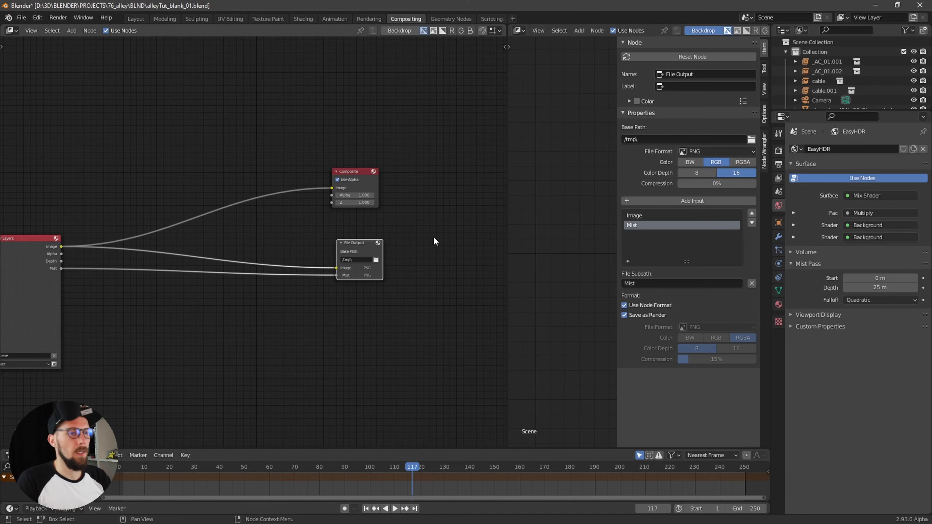
drag(441, 232, 448, 239)
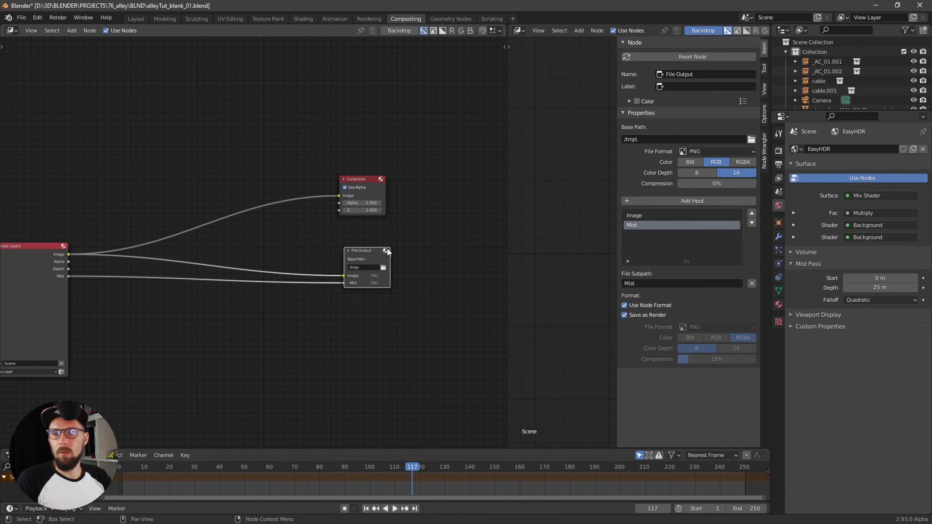
click(384, 267)
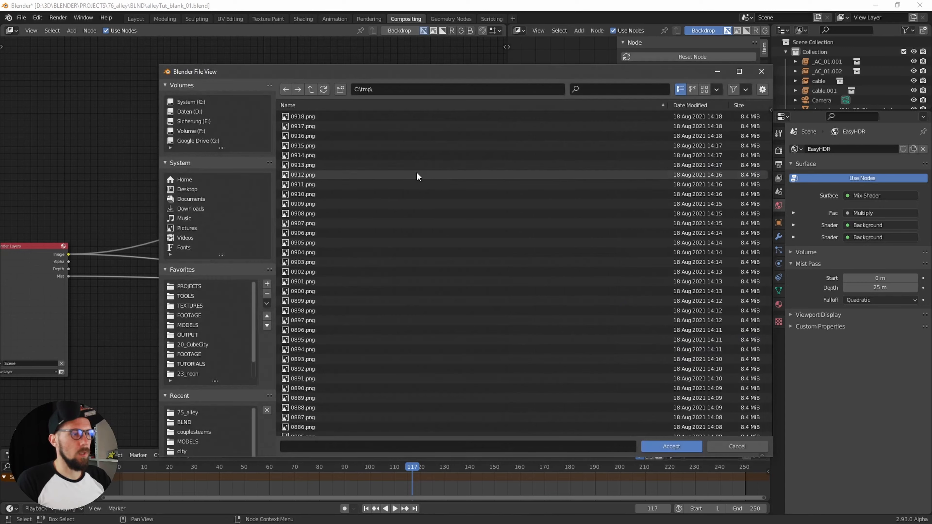
click(728, 445)
click(59, 17)
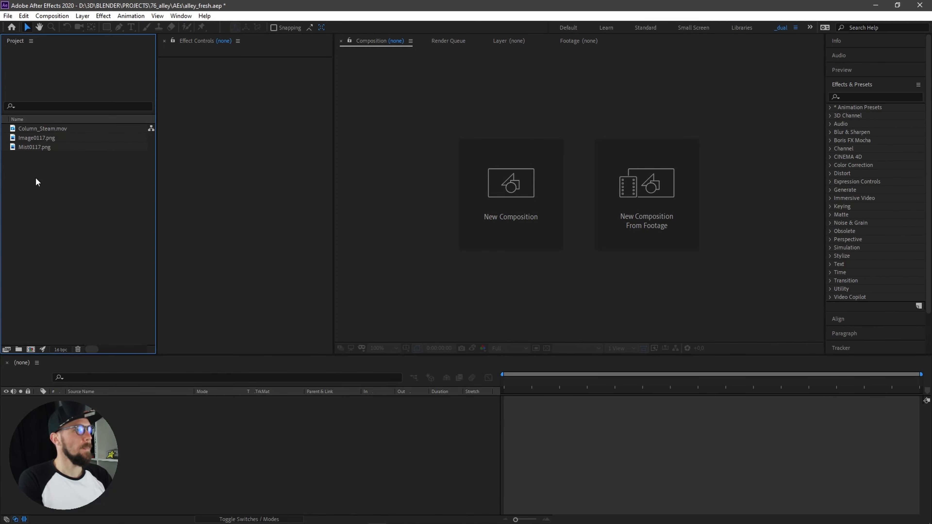
Switch to After Effects, create a composition from Image0117.png and rename it _render
drag(39, 138, 31, 349)
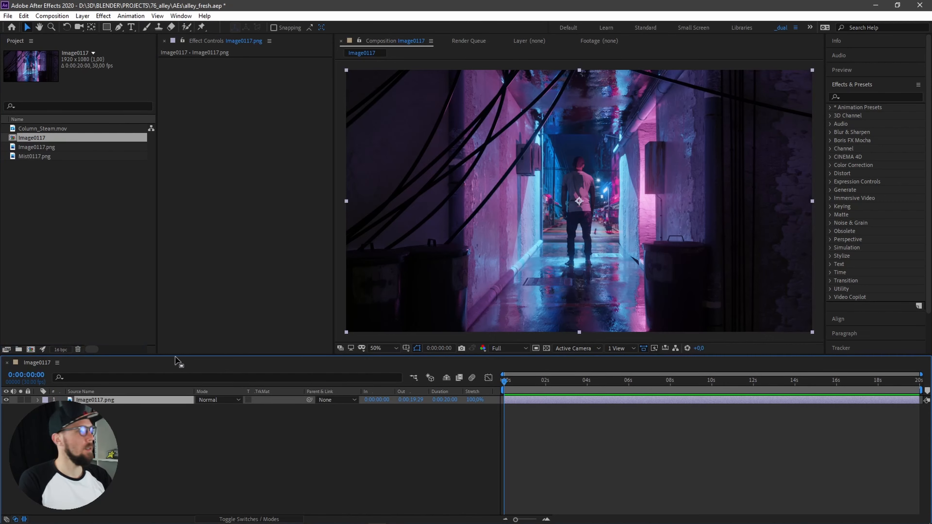
click(89, 173)
click(41, 137)
key(Return)
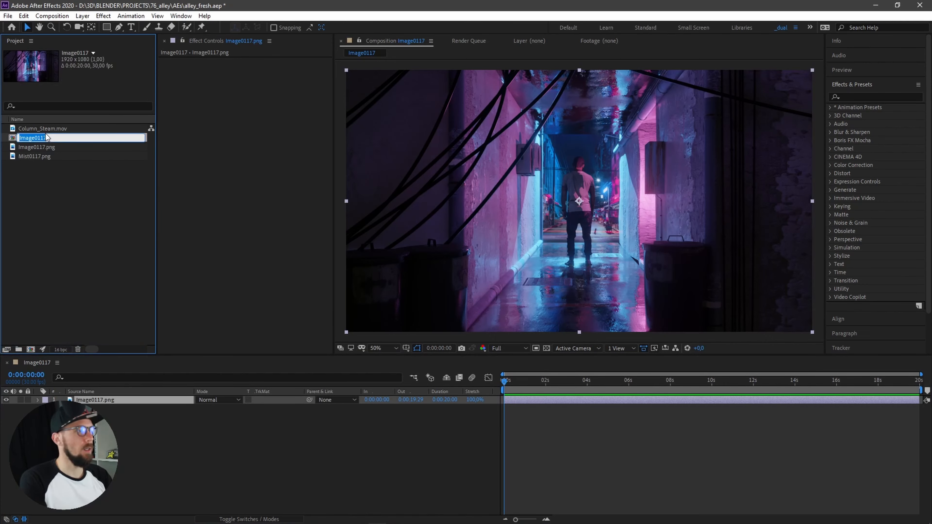
key(BackSpace)
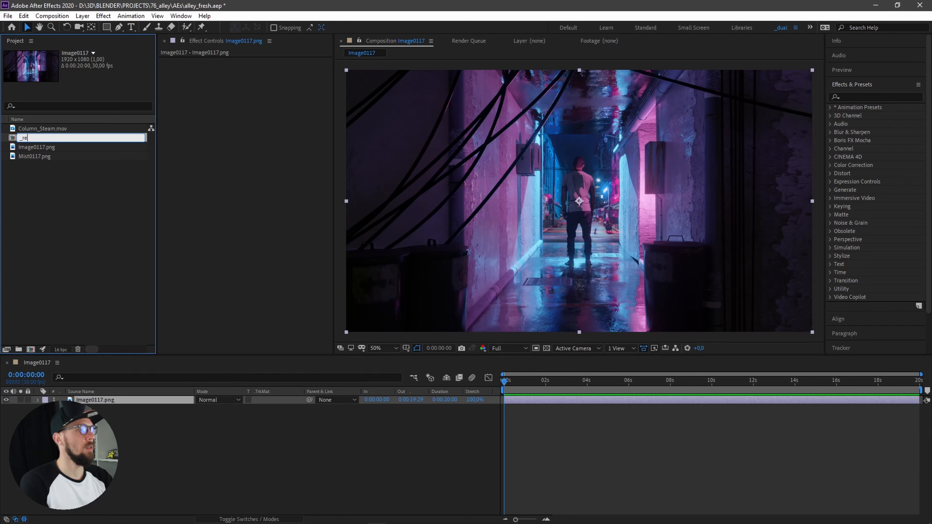
text(_render)
key(Return)
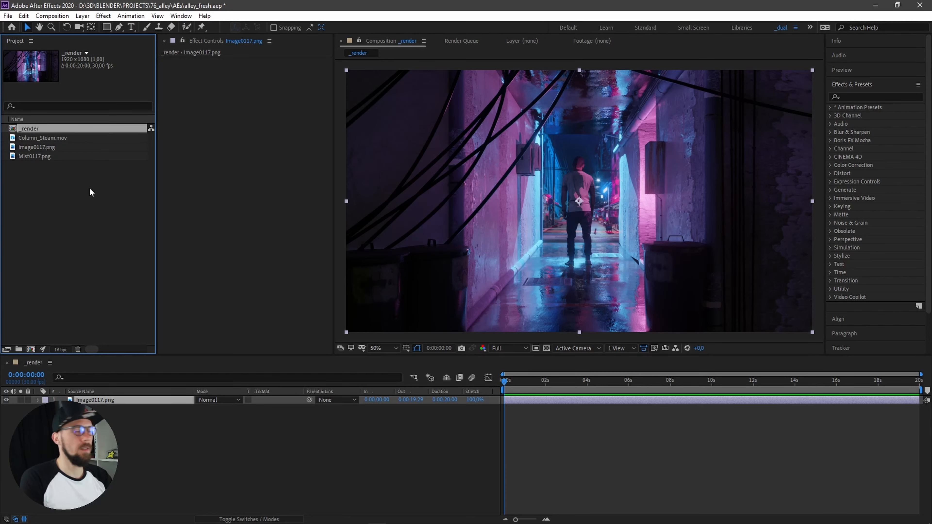
click(83, 190)
click(27, 128)
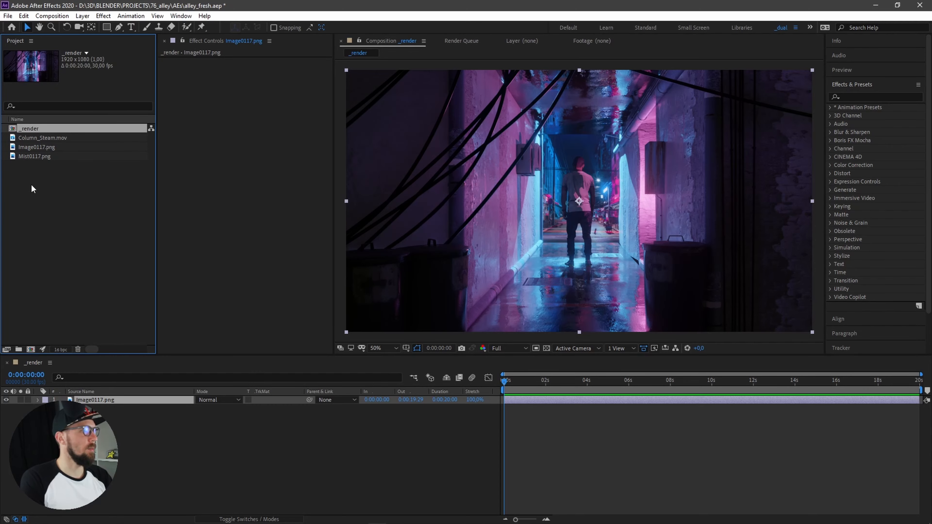
click(39, 157)
key(Return)
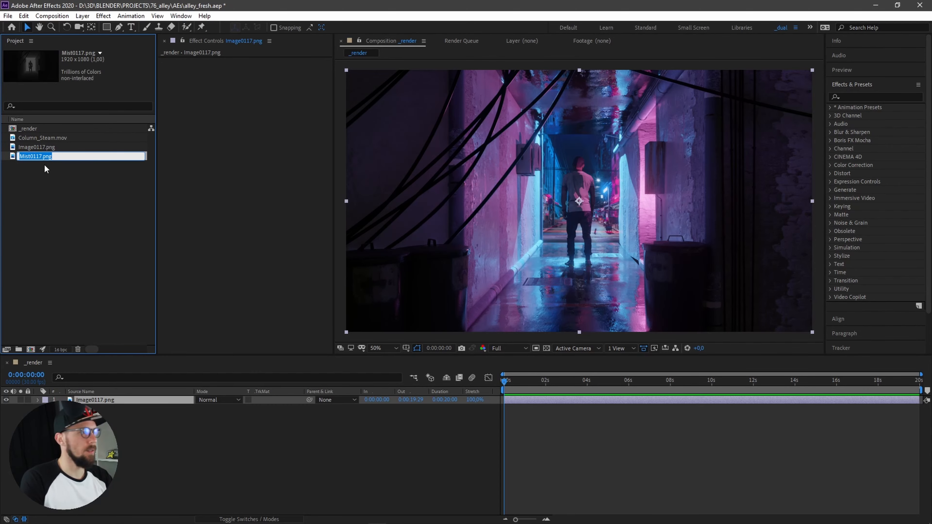
click(46, 169)
Create a composition from Mist0117.png and rename it _mist
drag(41, 159, 31, 349)
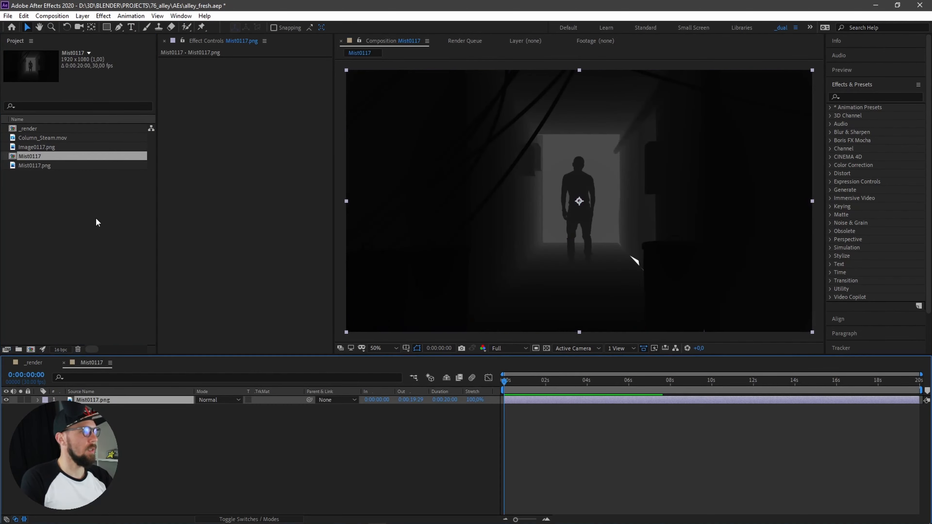
click(95, 218)
click(37, 155)
key(Return)
text(:)
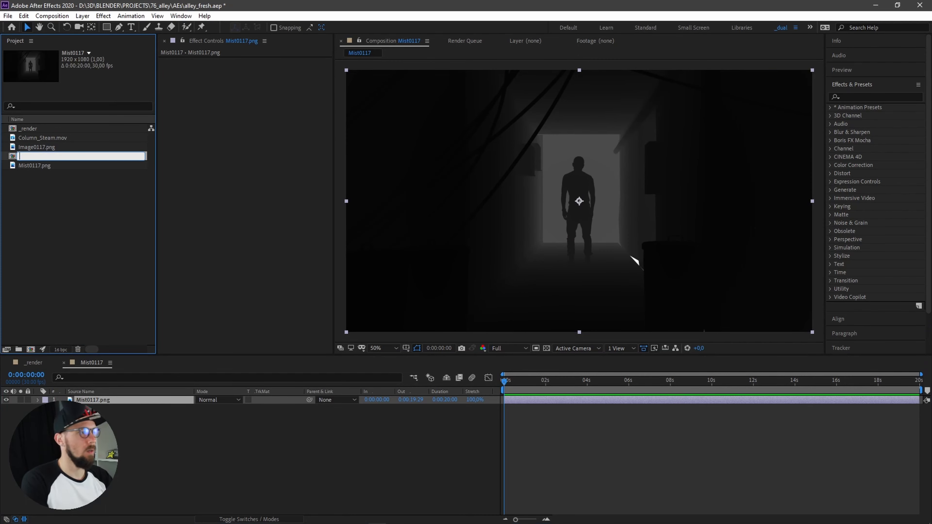
text(_miu)
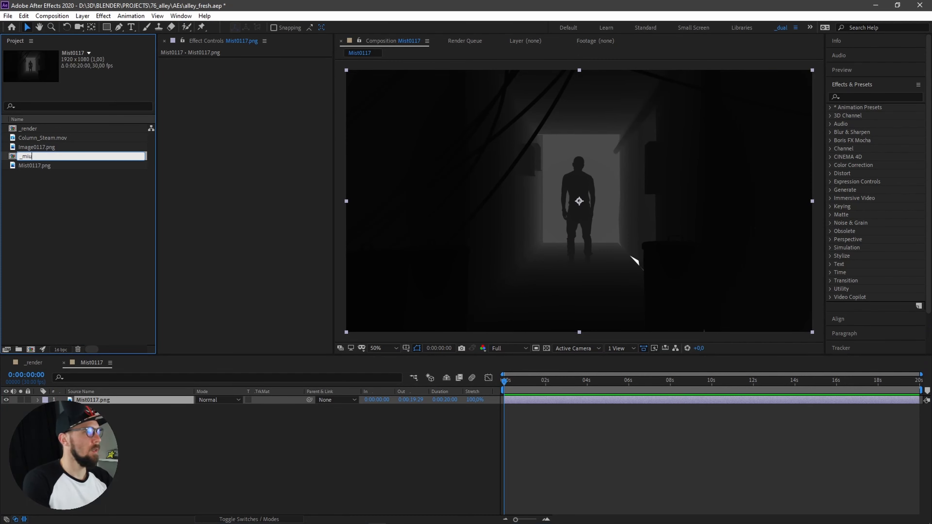
key(Return)
click(141, 212)
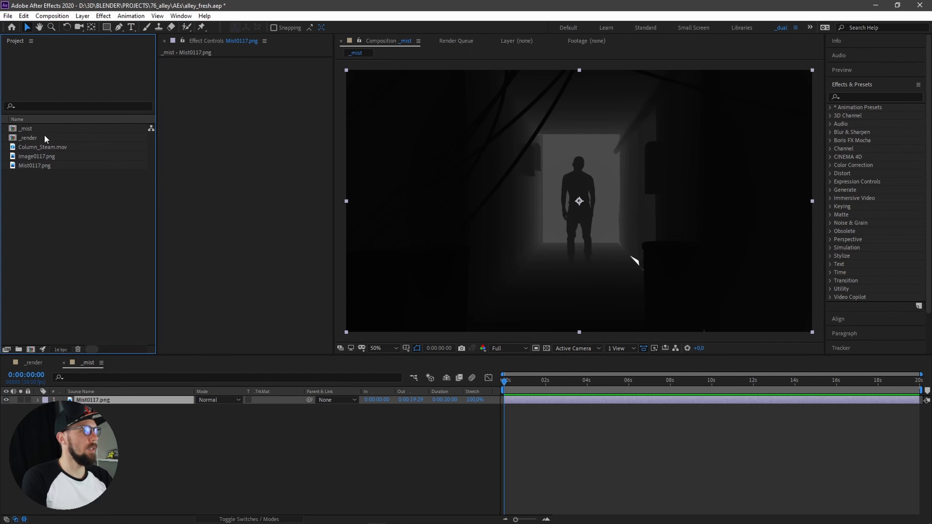
Create a composition from the _render composition and add the _mist composition above the _render layer
click(34, 138)
drag(33, 138, 30, 349)
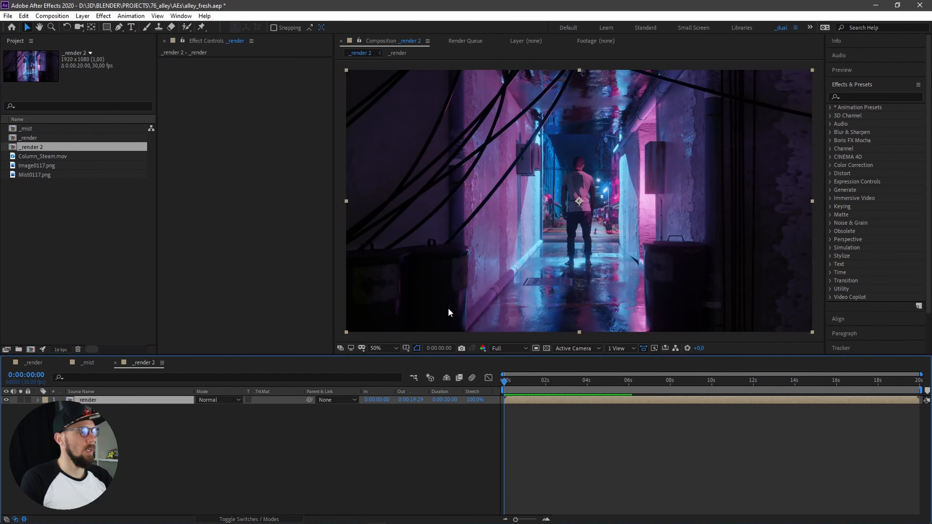
click(65, 182)
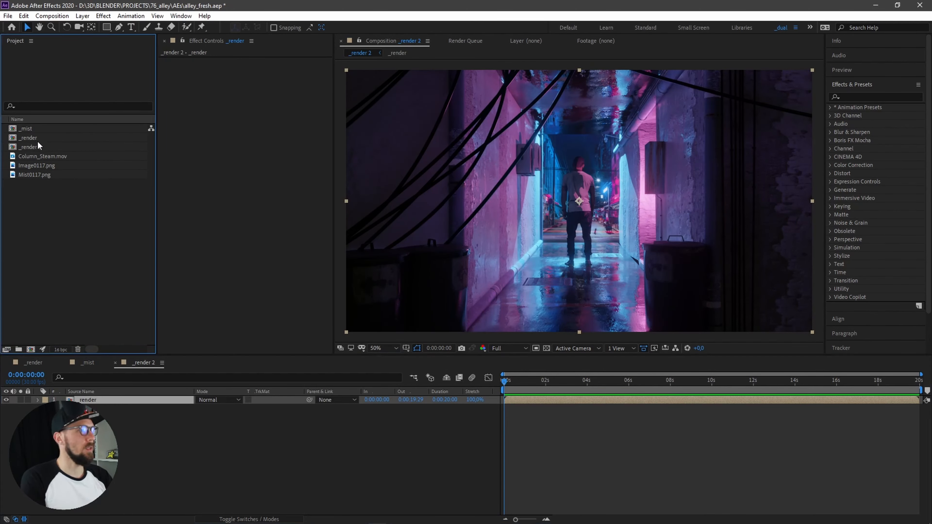
drag(30, 129, 140, 397)
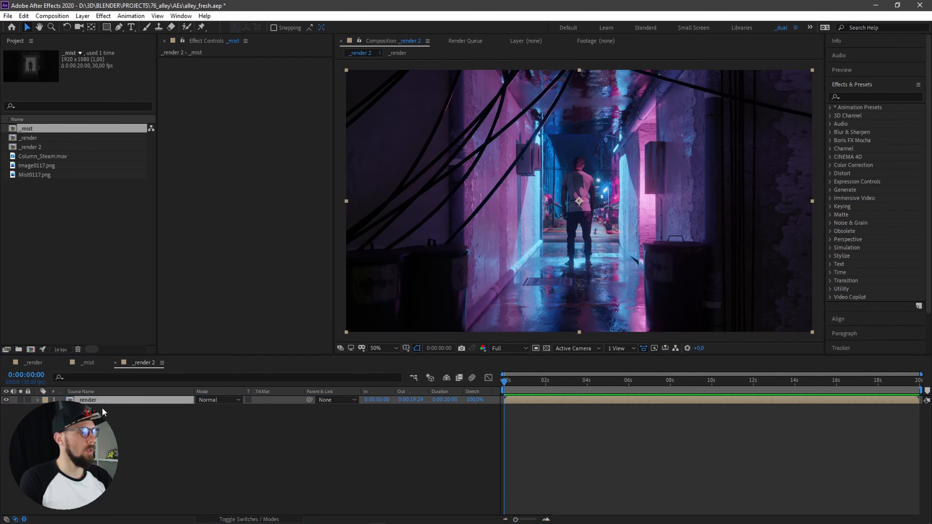
Rename the new composition containing _render and _mist as anim_alley and open it
click(57, 146)
key(Return)
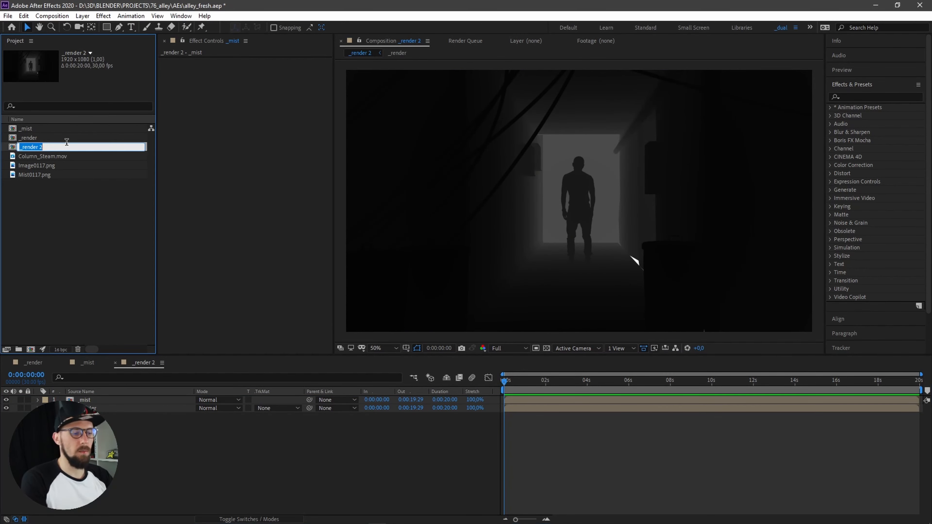
text(anim_)
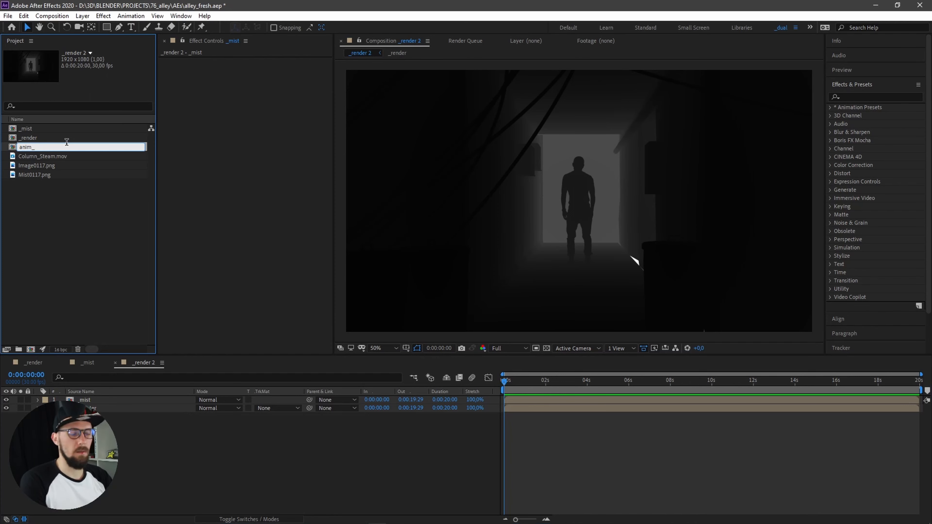
text(alley)
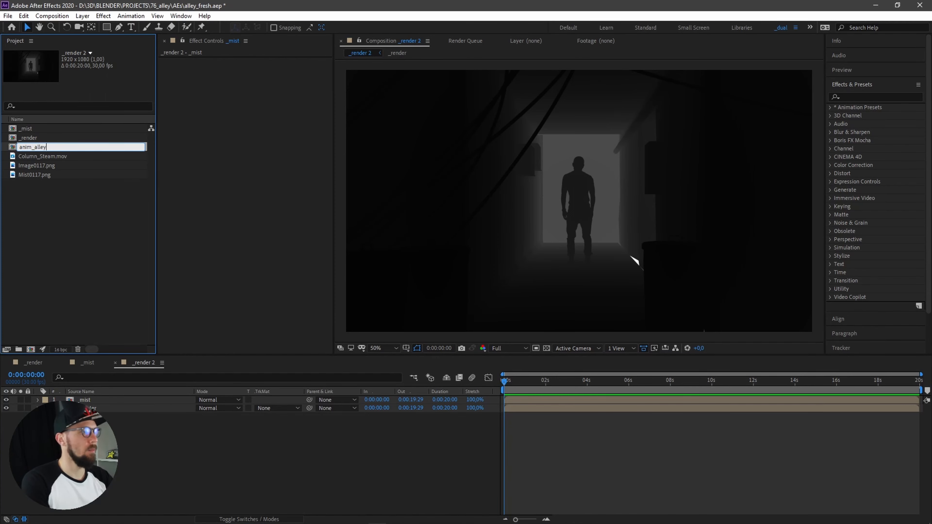
key(Return)
click(33, 215)
click(43, 151)
double_click(42, 149)
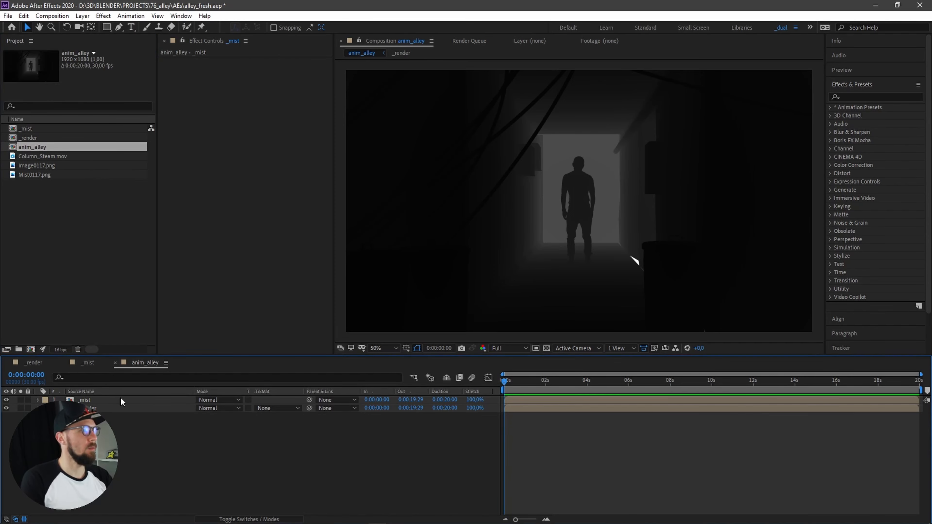
Toggle the _mist layer's visibility in anim_alley to compare it with the render, leaving the layer hidden
click(94, 400)
click(94, 422)
click(94, 401)
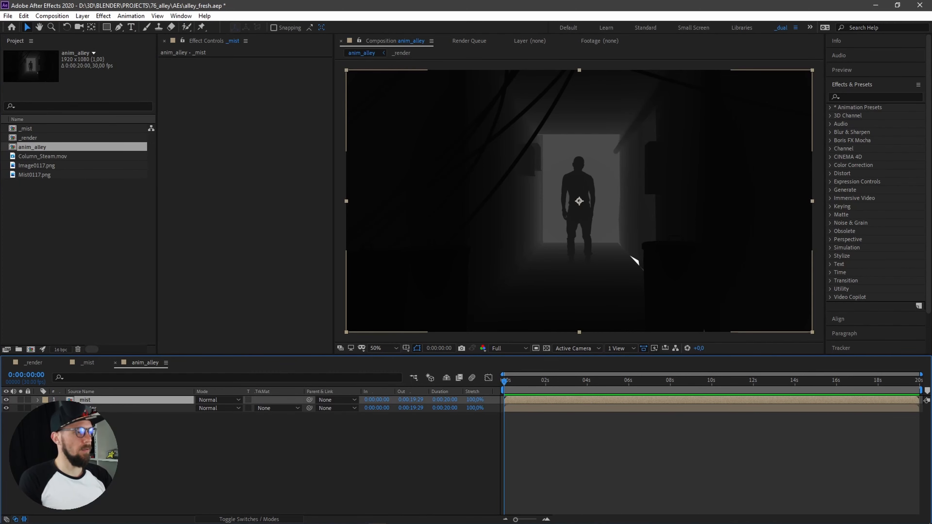
click(6, 400)
click(7, 400)
click(6, 400)
click(6, 400)
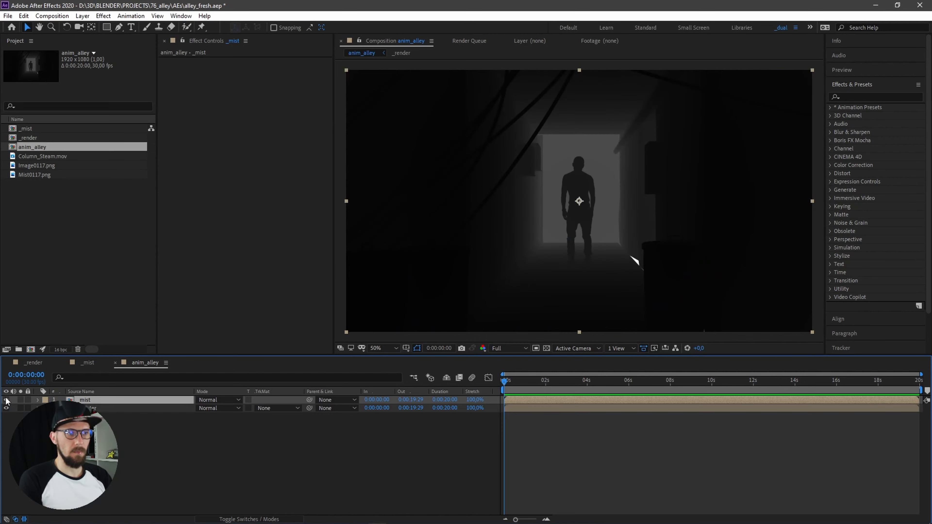
click(7, 400)
click(145, 453)
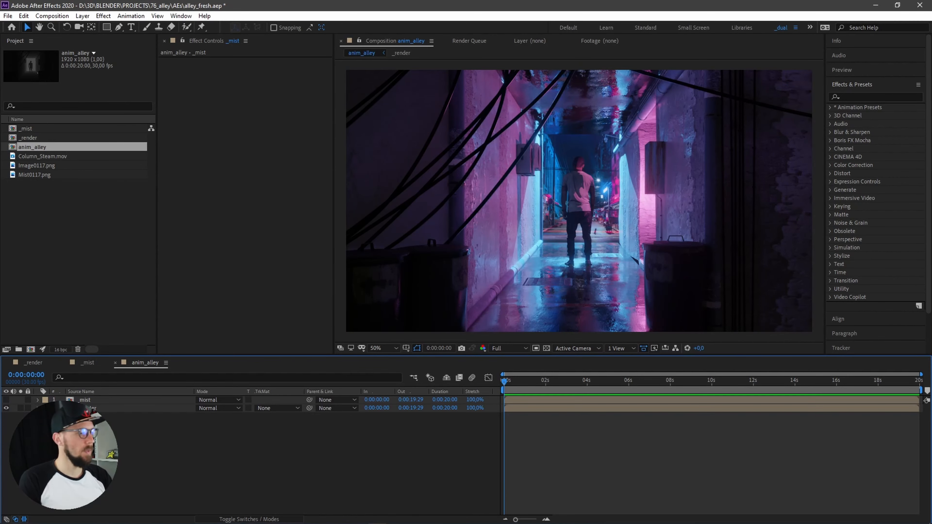
click(95, 401)
click(125, 430)
click(6, 400)
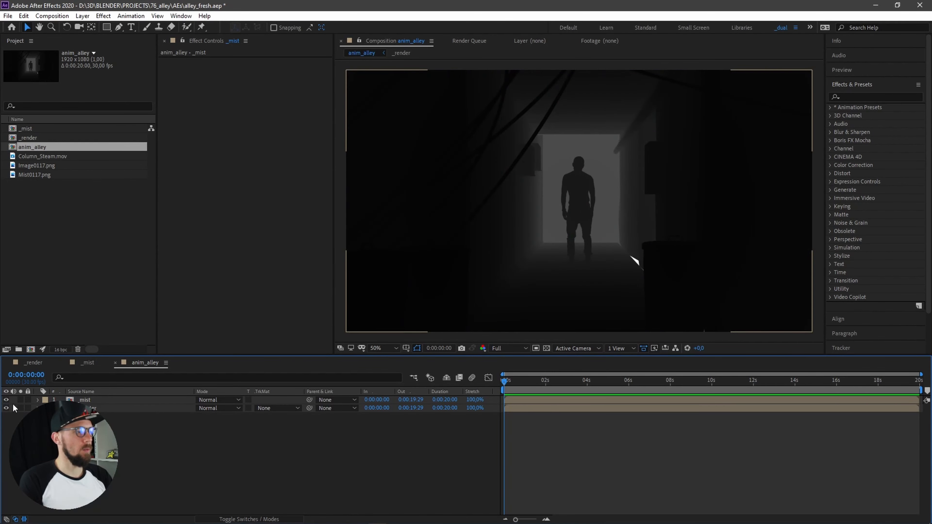
click(6, 400)
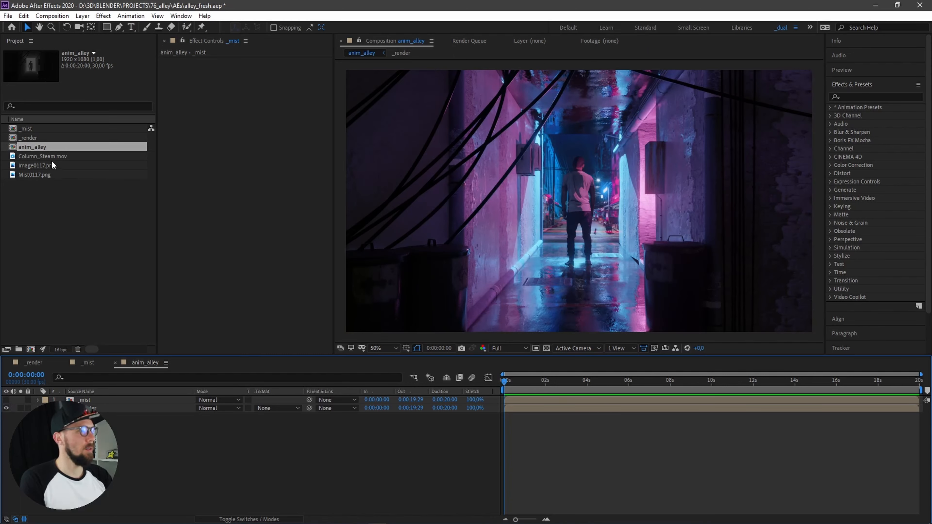
Add Column_Steam.mov to anim_alley and position it over the right side of the alley, by the trash can
drag(44, 161, 590, 246)
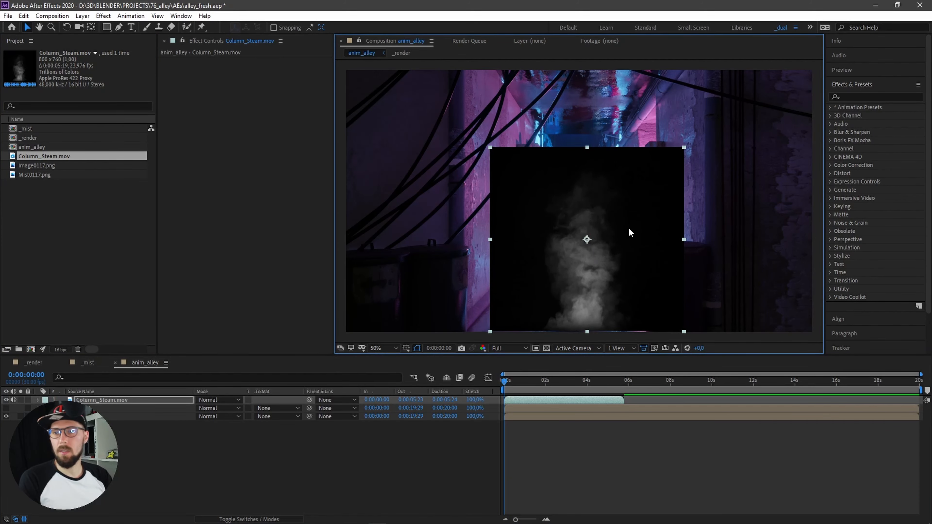
drag(611, 266, 602, 227)
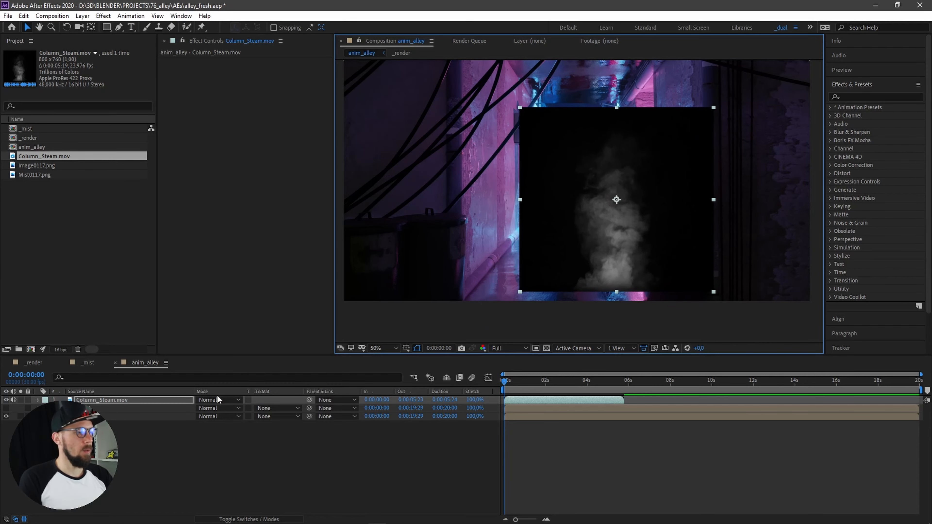
click(217, 398)
mouse_move(626, 239)
mouse_down()
mouse_move(538, 240)
mouse_move(547, 229)
mouse_move(528, 226)
mouse_move(535, 237)
mouse_move(623, 249)
mouse_up()
click(129, 450)
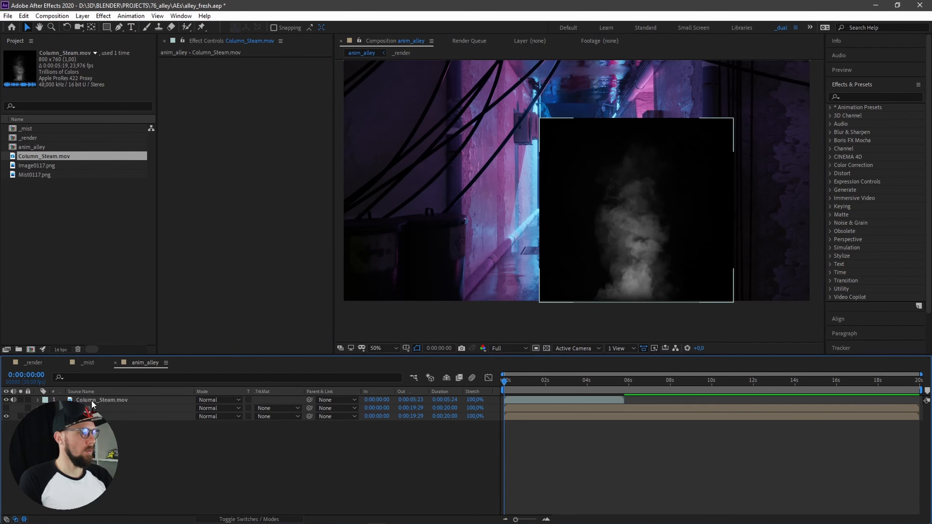
Move the _mist layer above the Column_Steam.mov layer in the anim_alley layer stack
drag(93, 401, 94, 413)
key(F2)
click(93, 401)
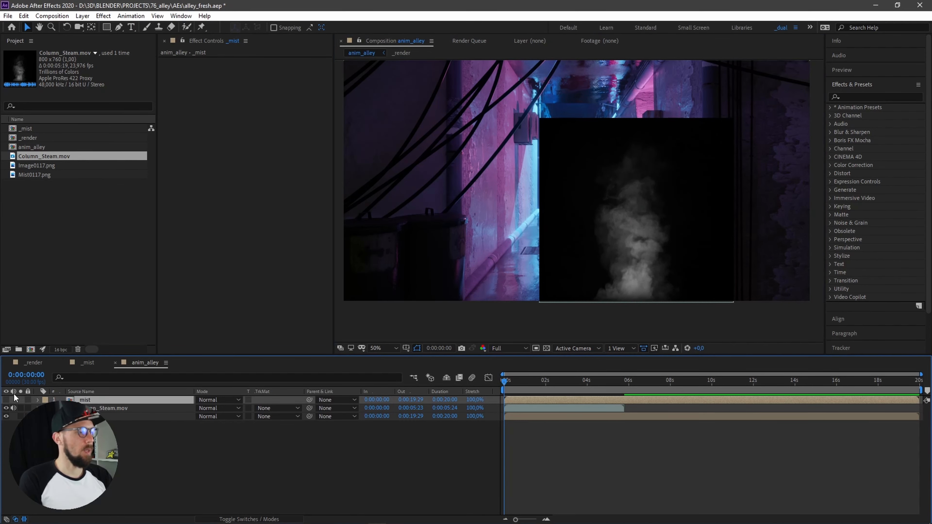
Set the Column_Steam.mov layer's blending mode to Screen and shift the steam onto the right-hand trash can
click(216, 400)
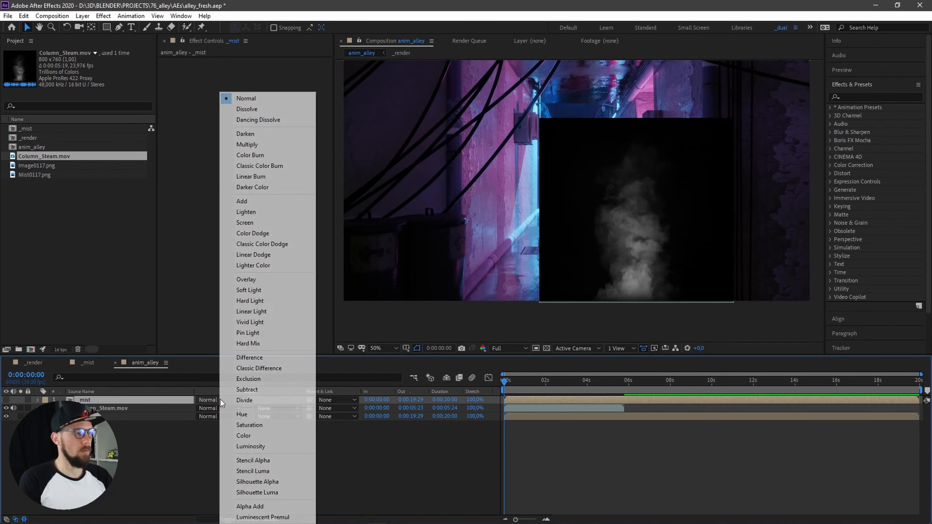
click(245, 222)
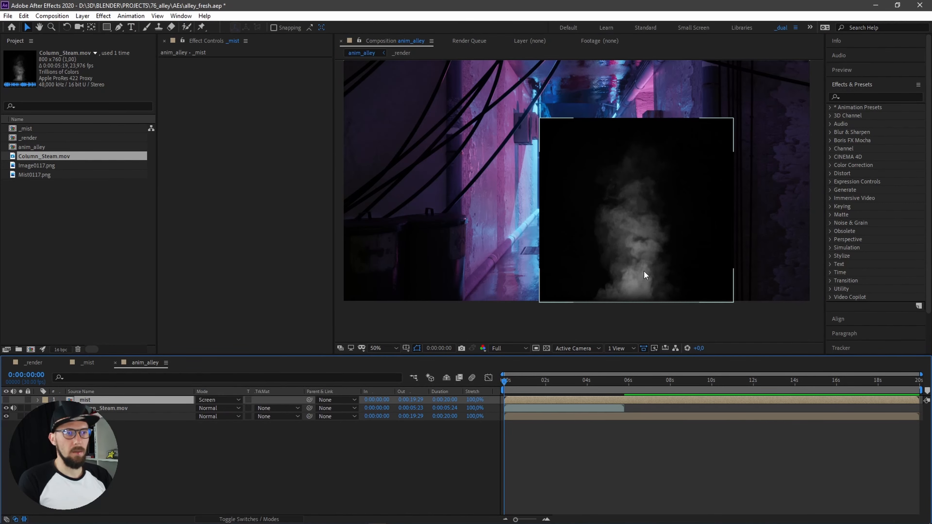
click(141, 408)
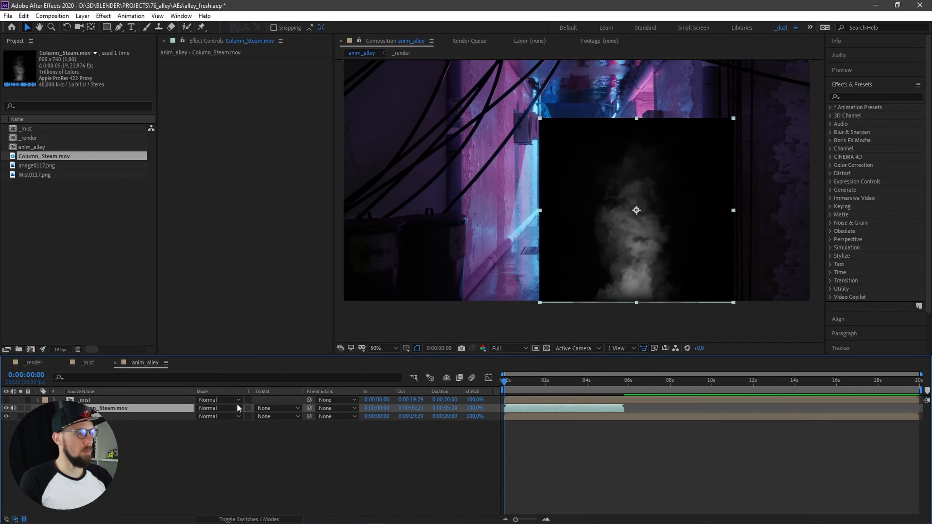
click(218, 408)
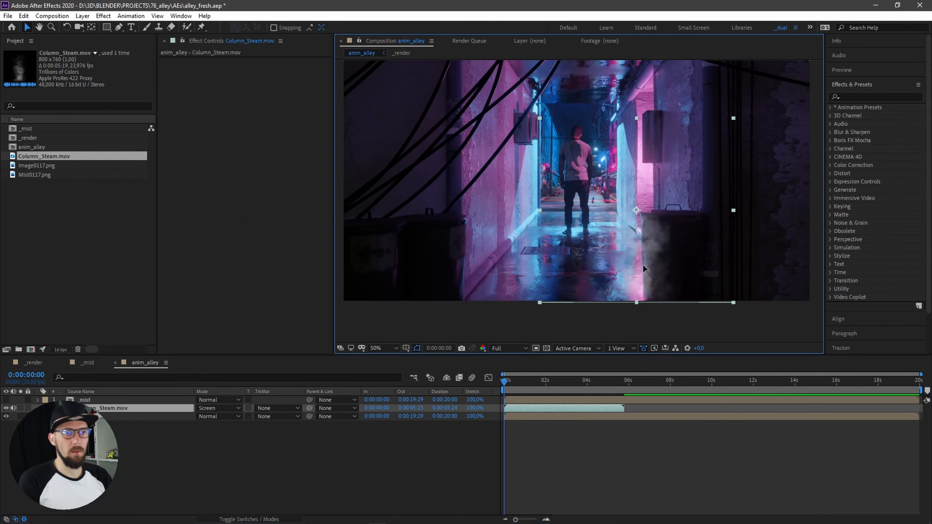
drag(643, 265, 654, 264)
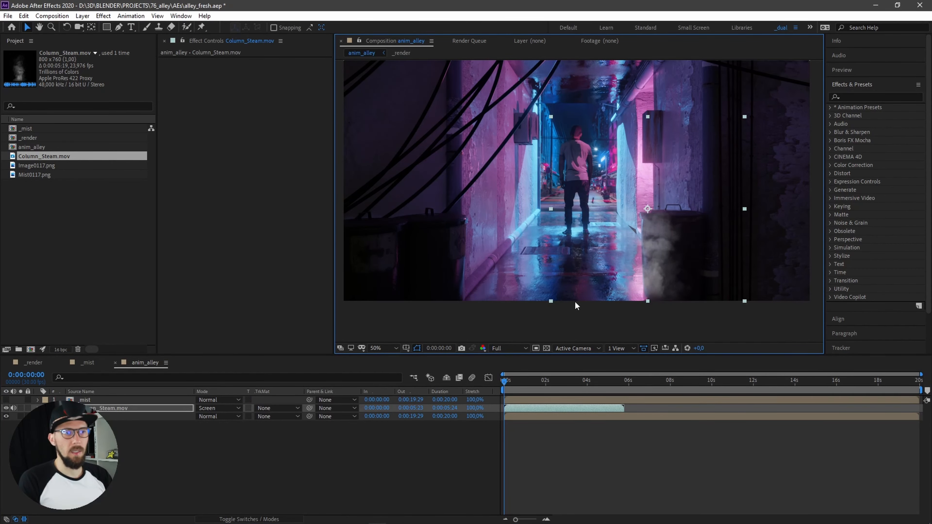
Try Add blending on the steam layer, return it to Screen, and nudge the steam slightly further right
click(219, 408)
click(266, 203)
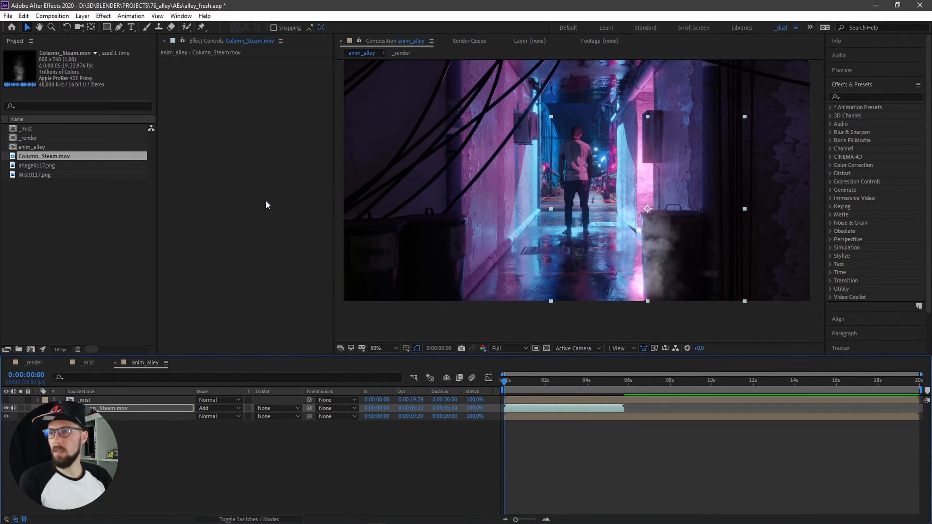
click(228, 408)
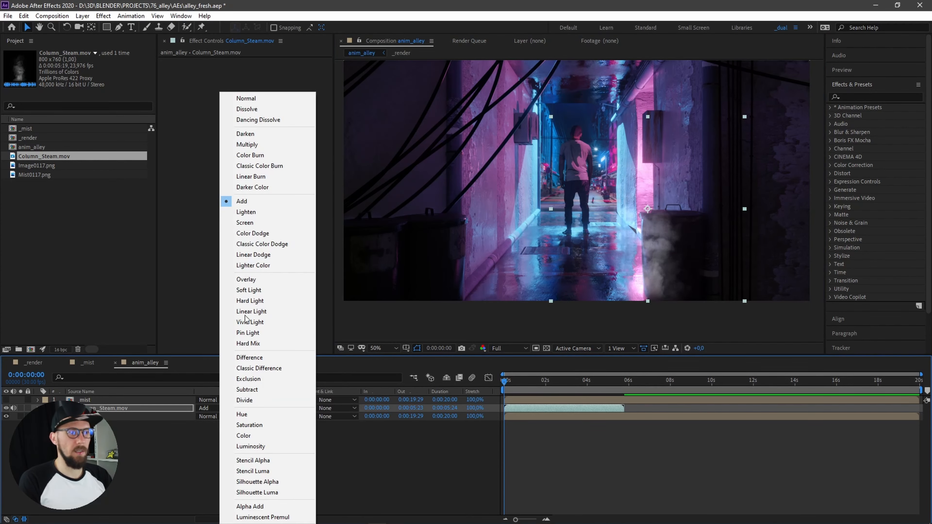
click(256, 225)
drag(653, 267, 659, 266)
click(528, 339)
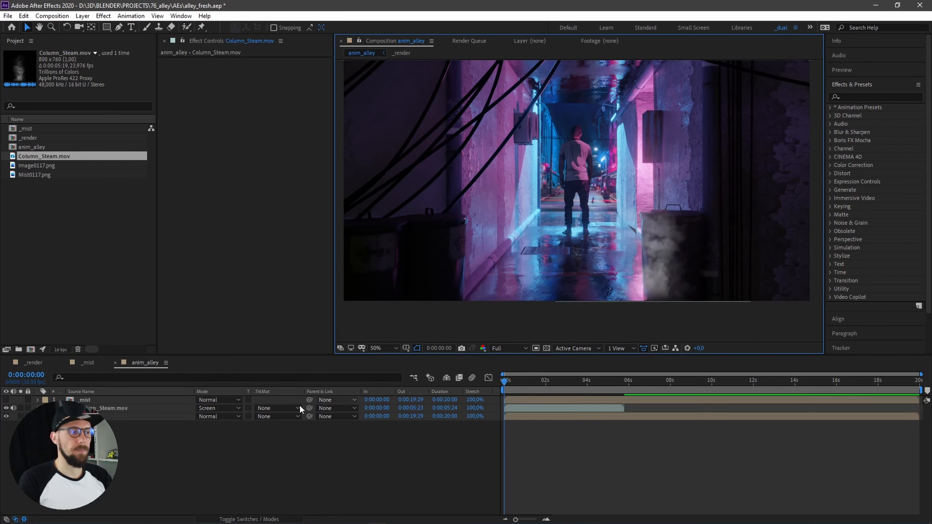
Set the Column_Steam.mov layer's track matte to Luma Matte "_mist"
click(88, 401)
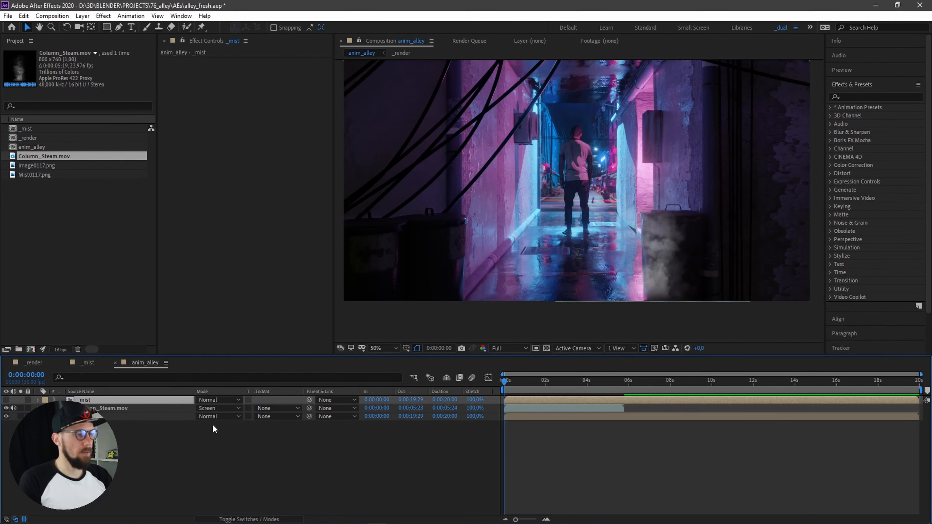
click(279, 409)
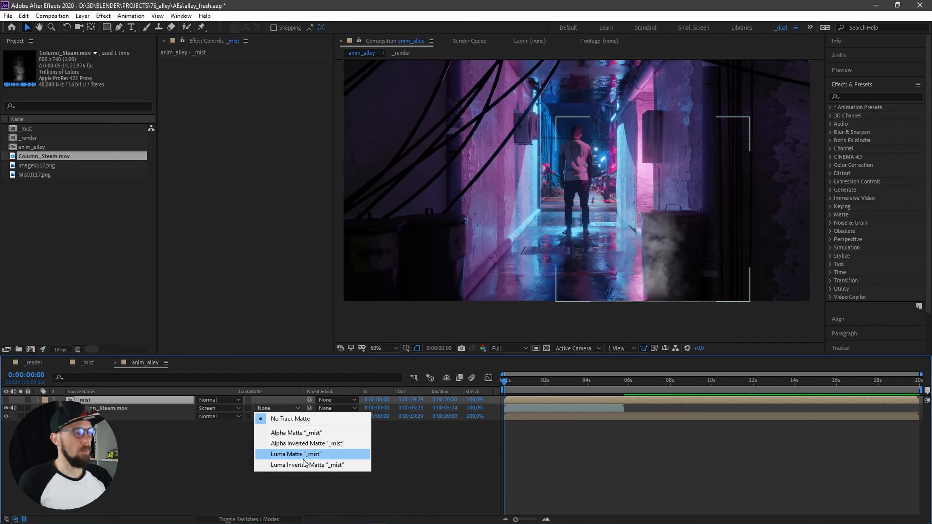
click(230, 460)
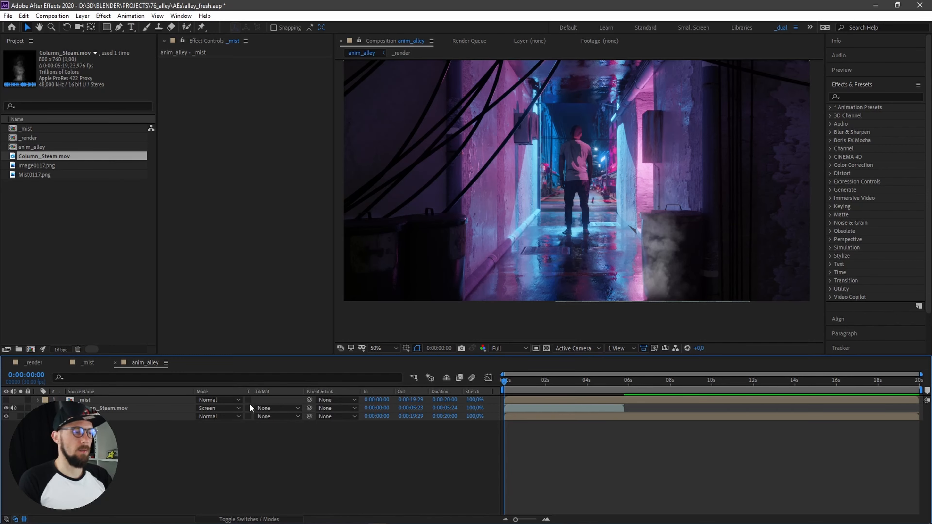
click(277, 408)
click(216, 443)
click(266, 405)
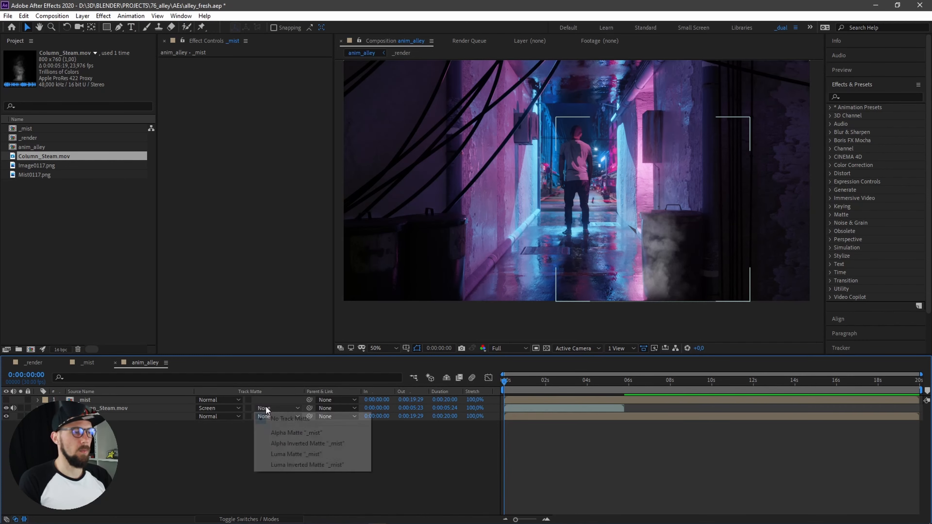
click(297, 456)
Review the steam layer's track matte options without changing them, inspect the _mist composition, and return to anim_alley
click(96, 400)
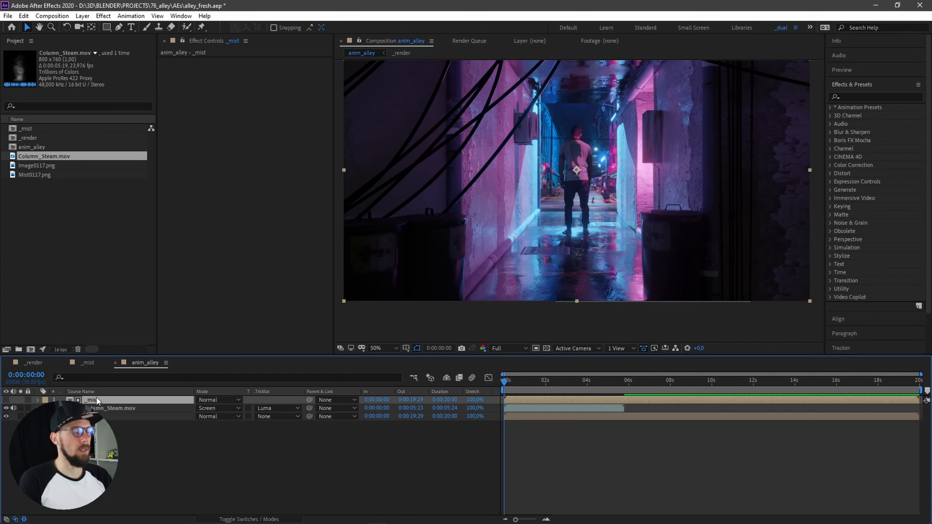
click(285, 435)
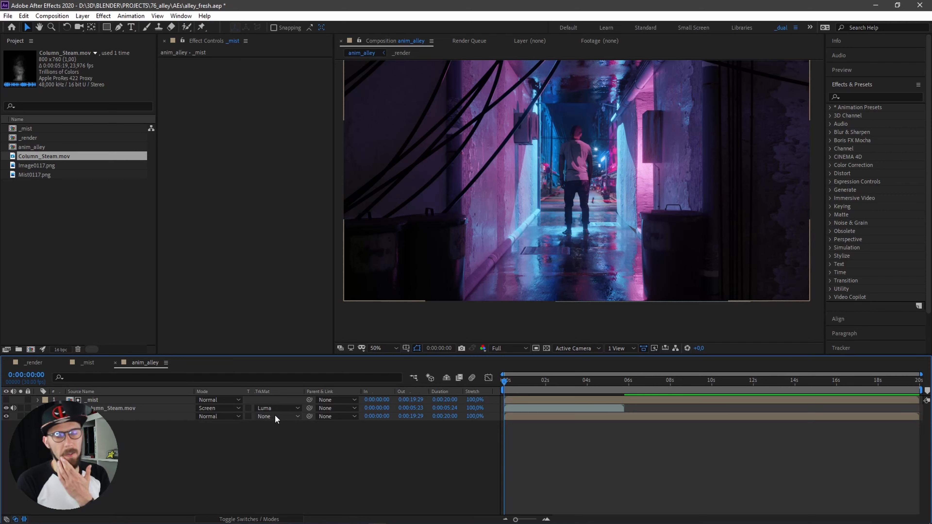
click(268, 408)
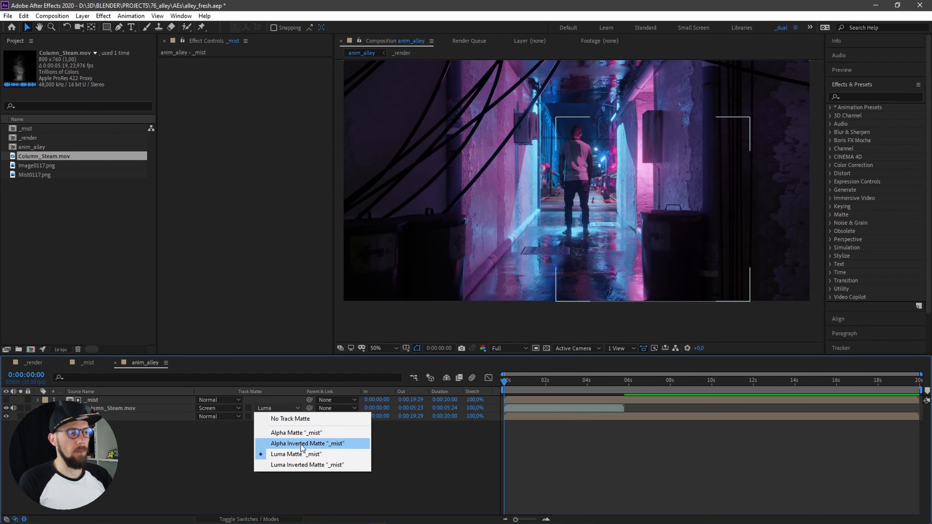
click(227, 442)
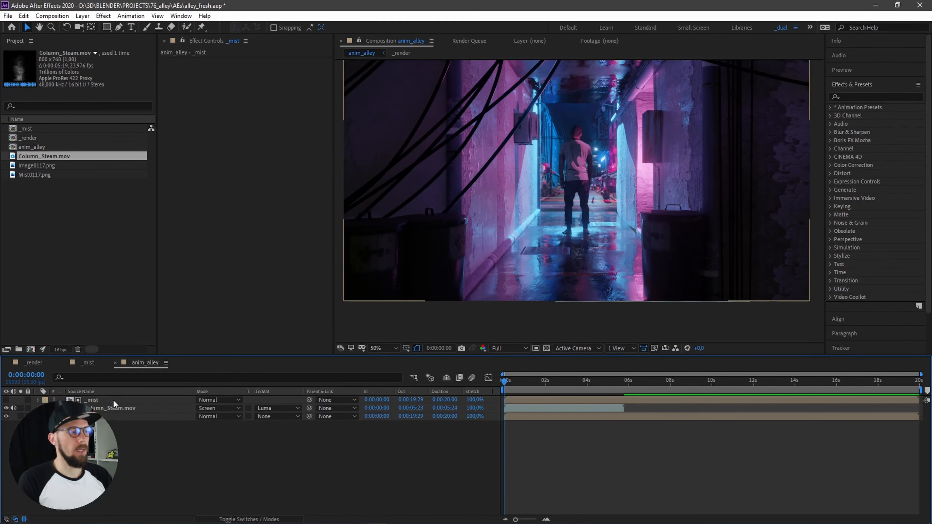
double_click(94, 400)
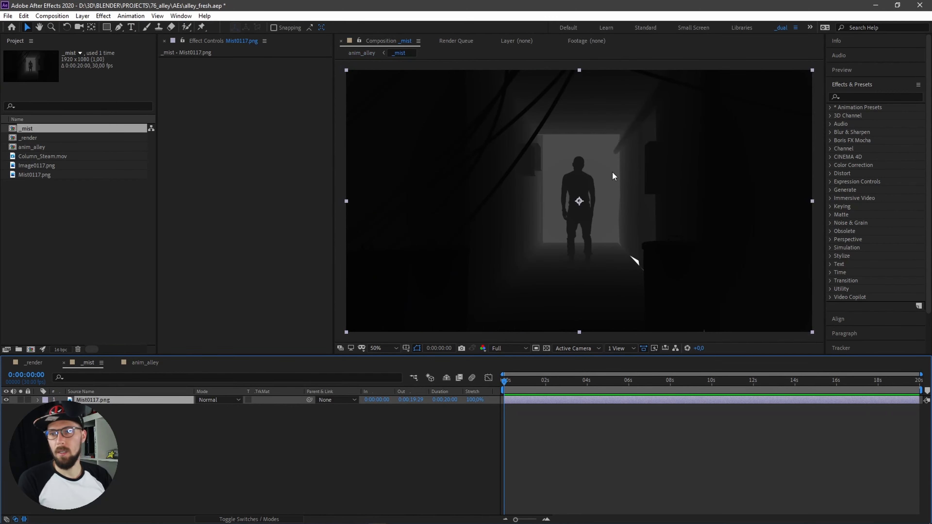
click(414, 378)
click(362, 381)
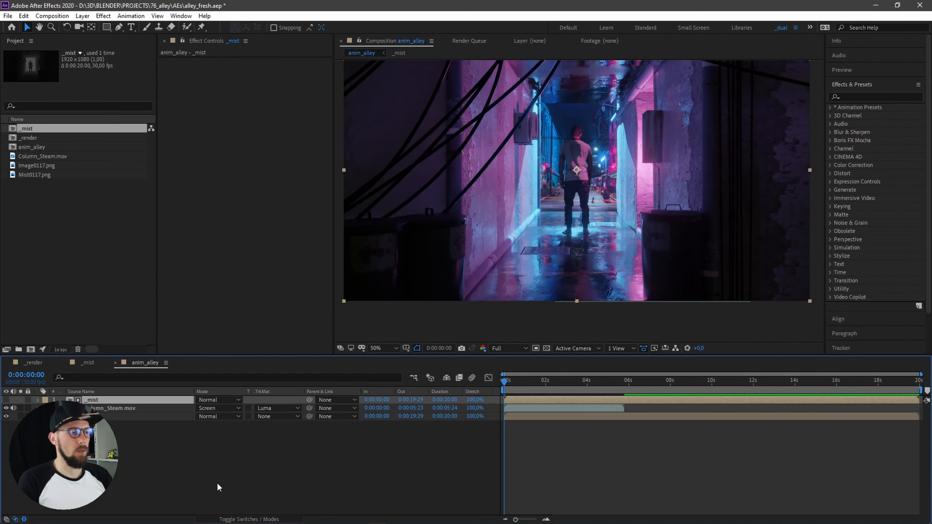
Check the track matte options of Column_Steam.mov without changing them, and turn on the _mist layer's visibility
click(216, 483)
click(101, 402)
click(285, 408)
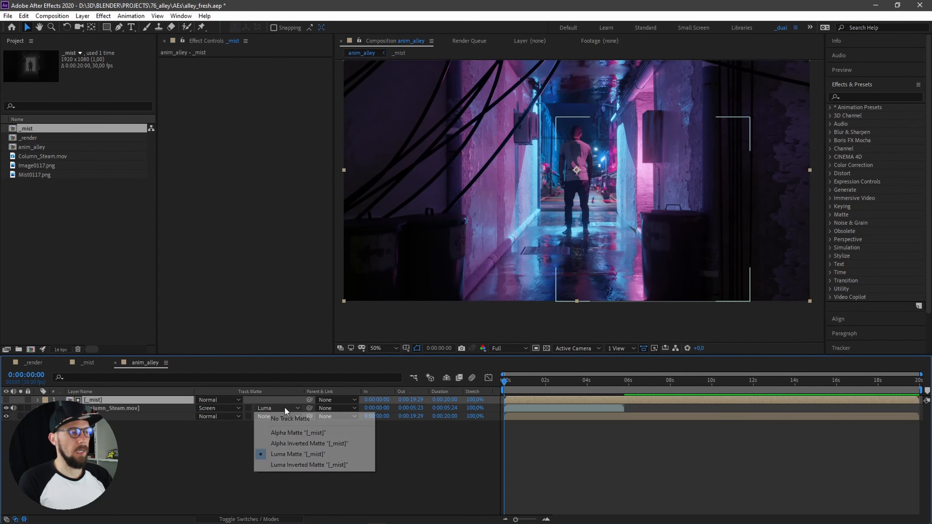
click(180, 433)
click(101, 402)
key(ctrl+alt+shift+v)
click(147, 422)
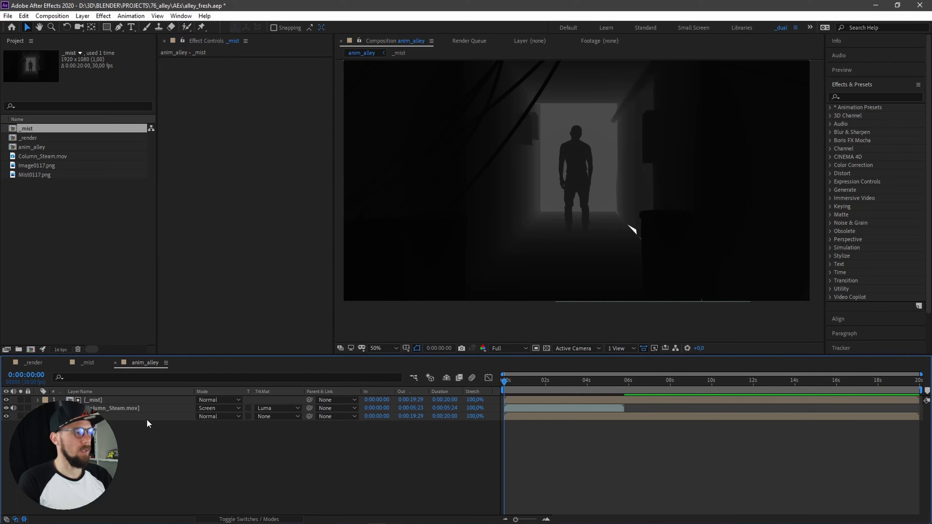
Apply Curves to the _mist layer and steepen the RGB curve to near-vertical, so the area behind the trash cans turns white and the cans black
click(118, 401)
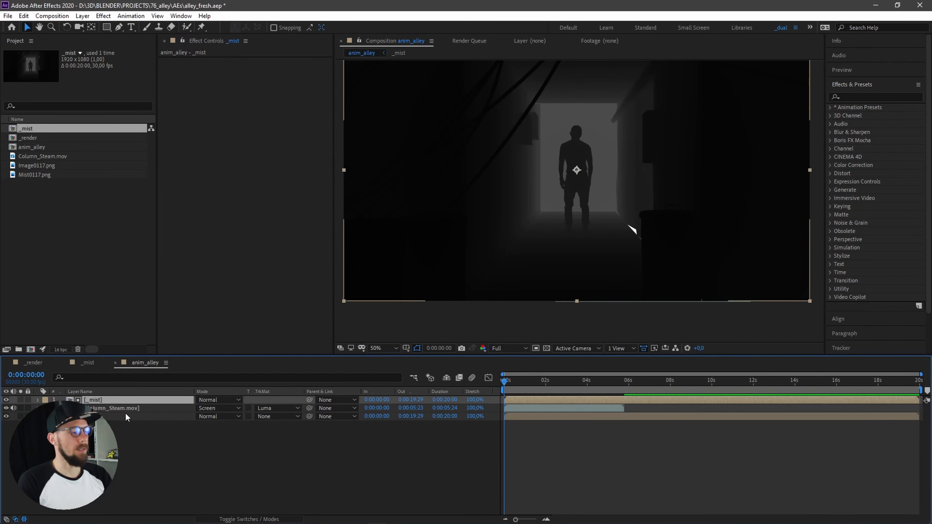
key(ctrl+space)
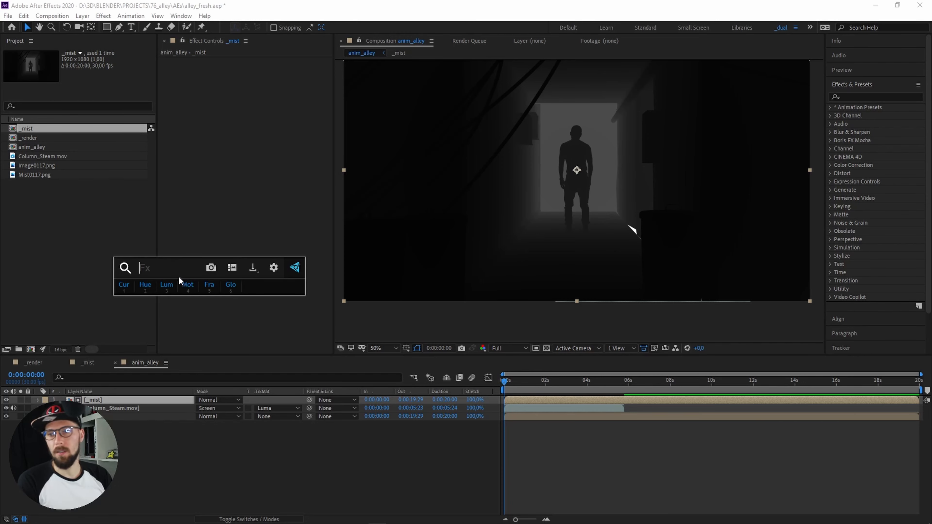
click(123, 290)
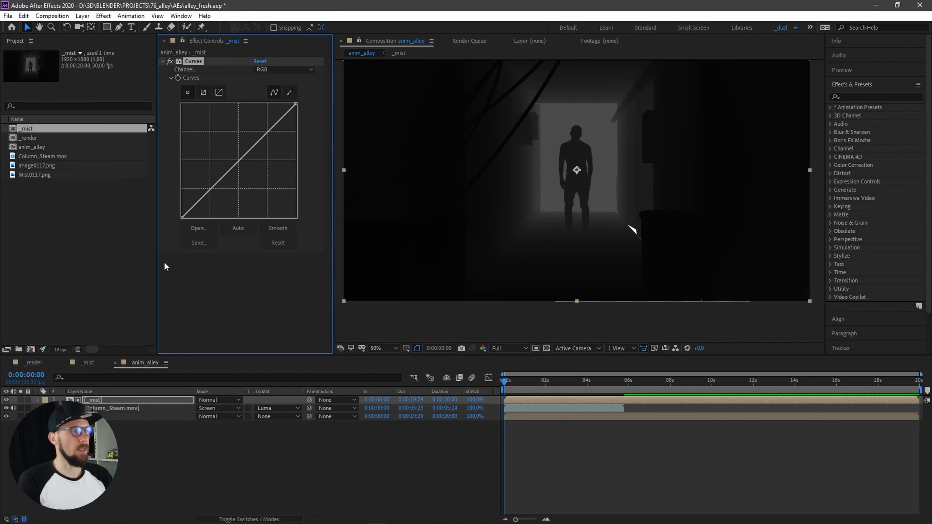
click(85, 402)
drag(294, 104, 191, 102)
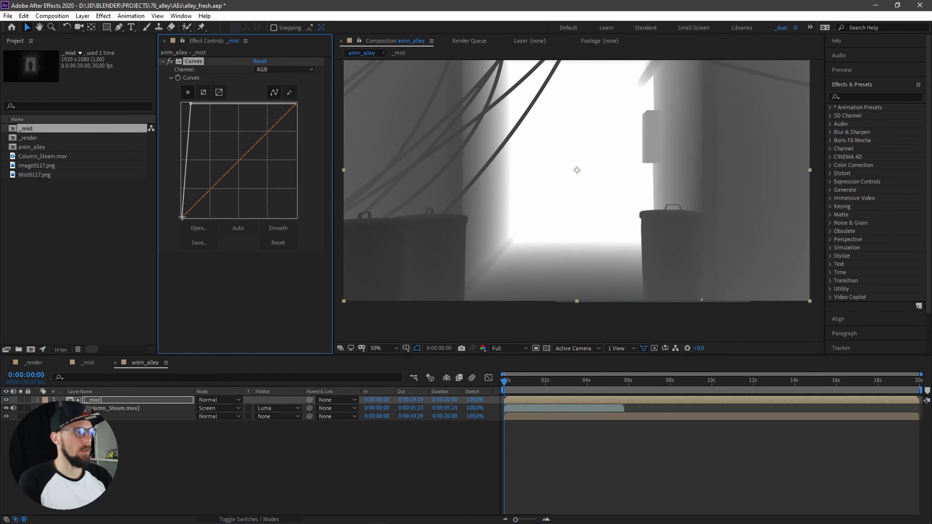
drag(183, 218, 184, 220)
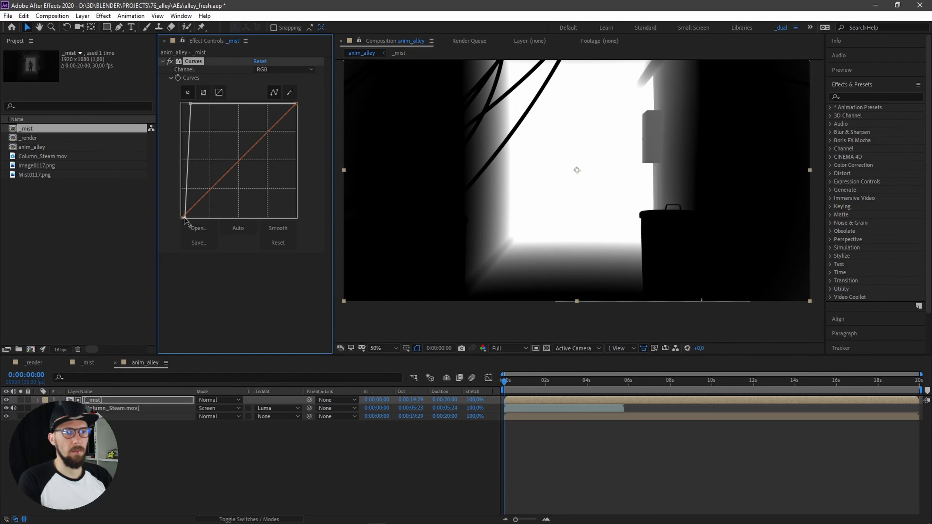
drag(189, 104, 185, 101)
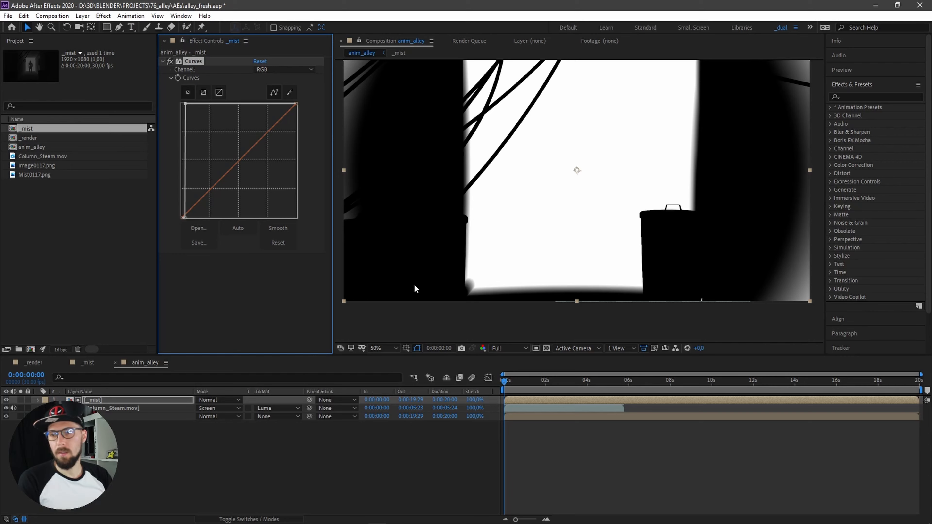
Turn off the visibility of the _mist matte layer in anim_alley
click(151, 464)
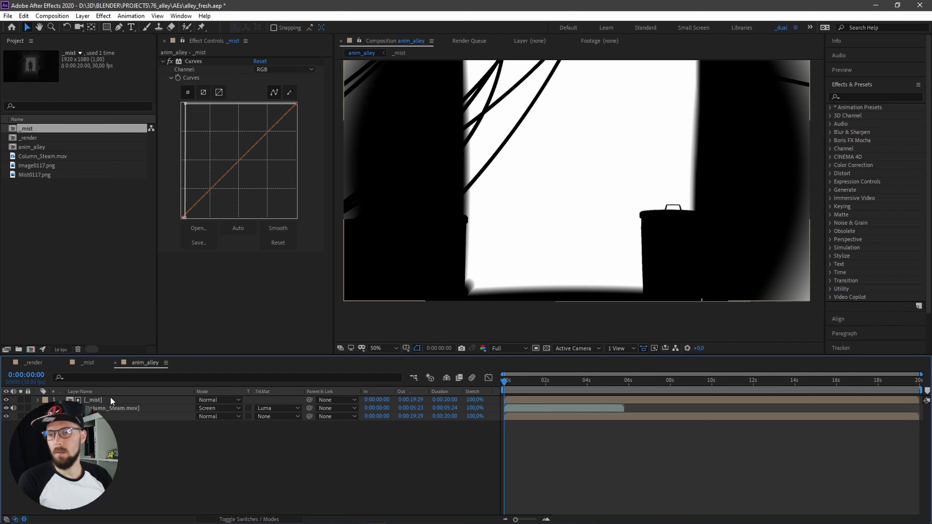
click(94, 402)
click(16, 401)
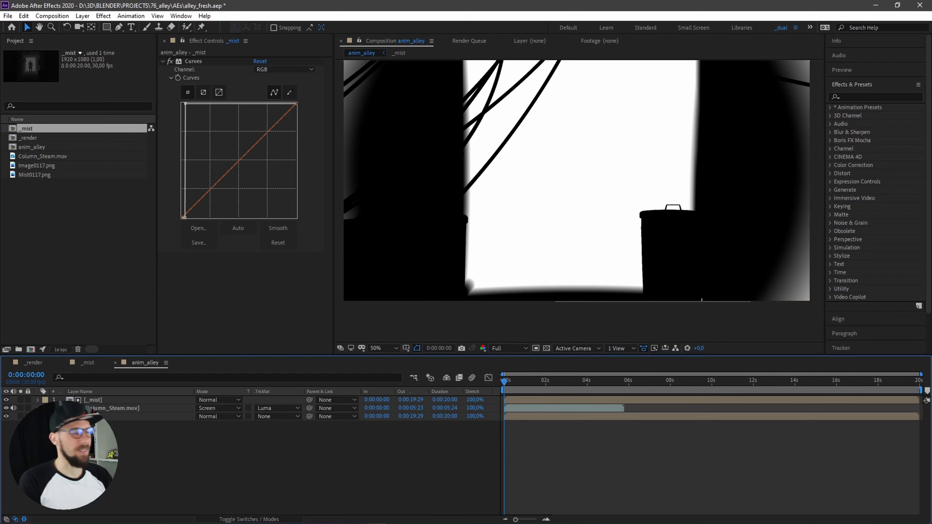
click(87, 392)
click(94, 401)
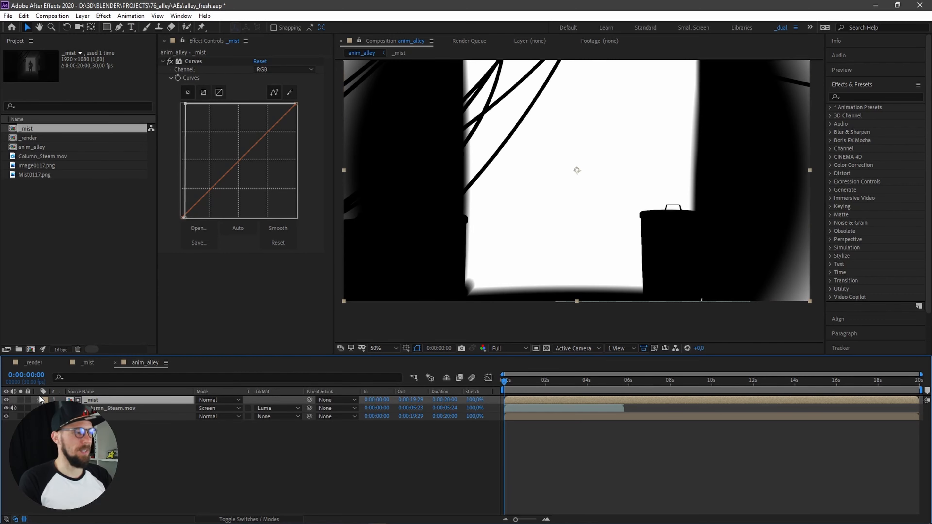
click(6, 401)
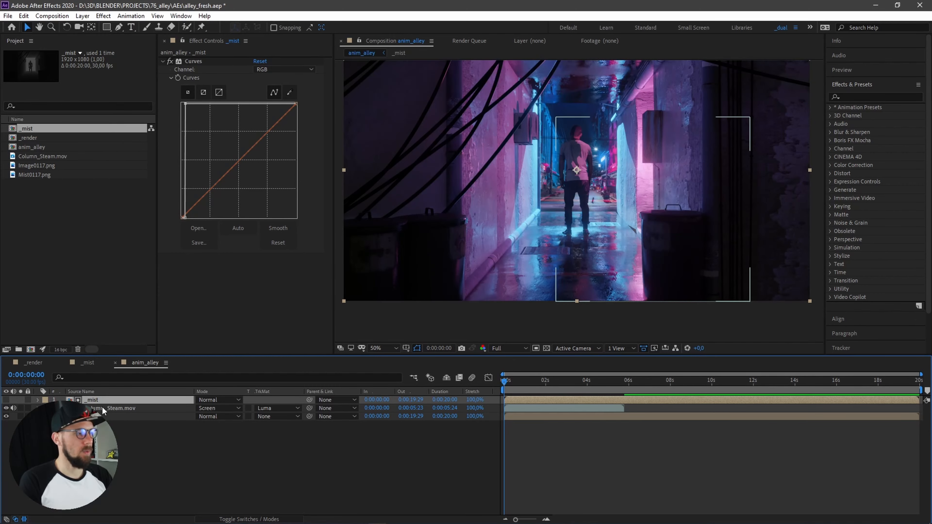
Examine the steam around the right-hand trash can up close, comparing the image with the Column_Steam.mov layer hidden and shown
click(104, 409)
scroll(644, 248, up, 2)
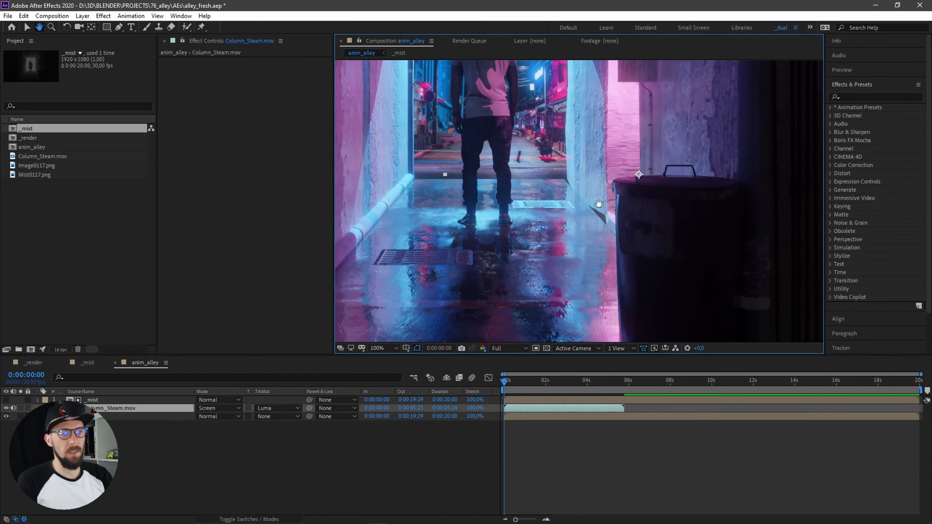
click(5, 407)
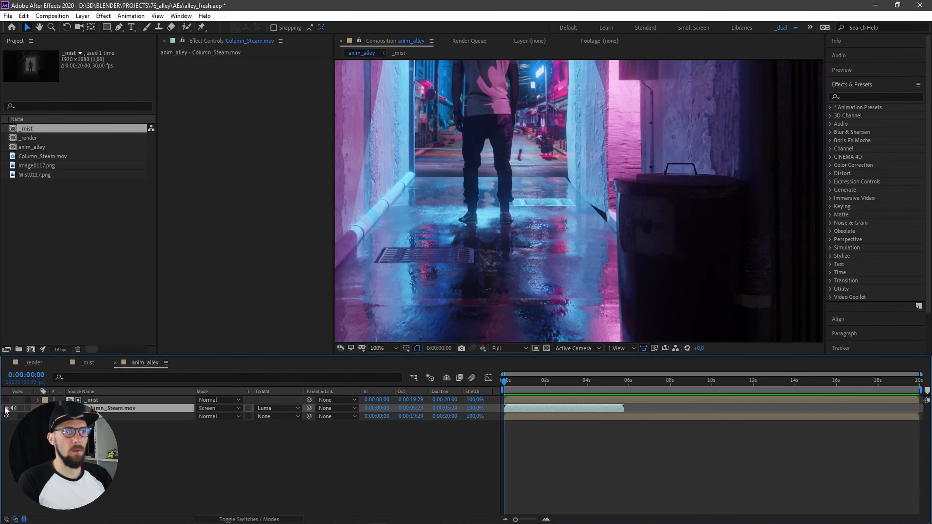
click(6, 407)
click(5, 407)
click(5, 408)
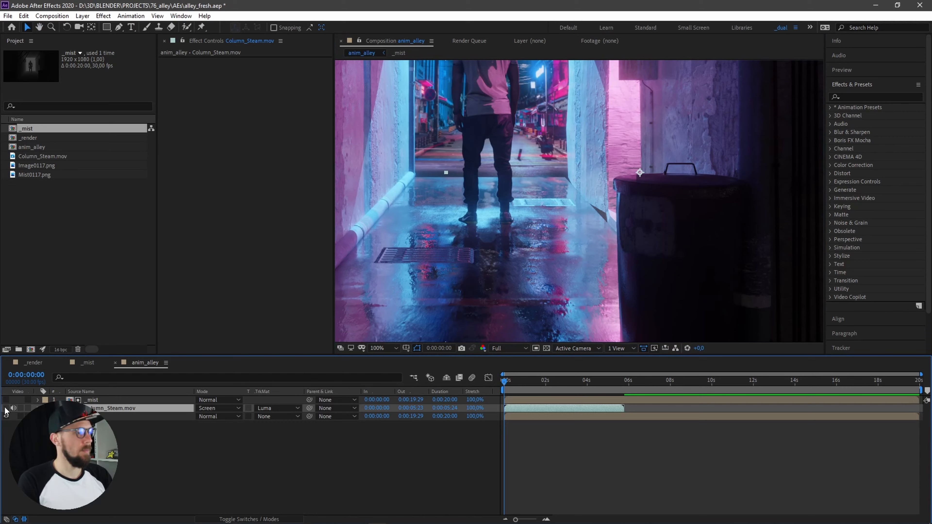
click(6, 408)
click(5, 408)
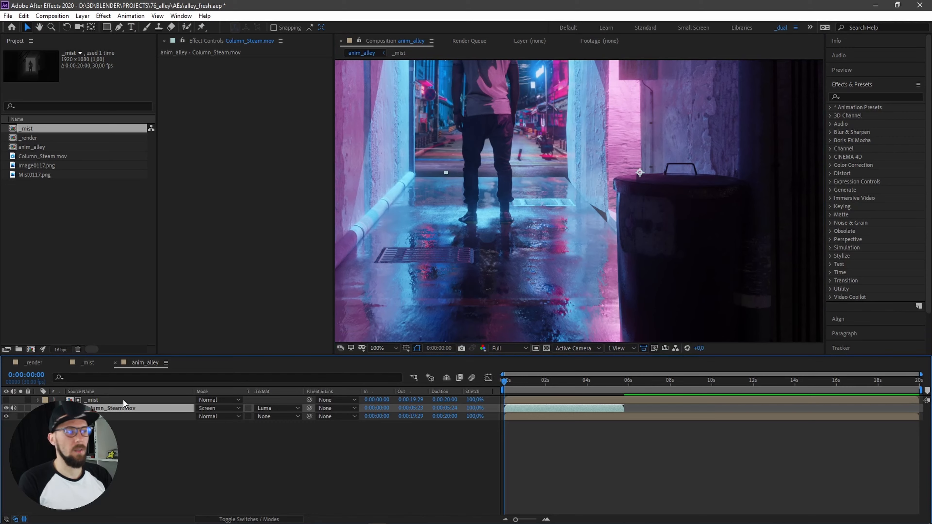
Try Column_Steam.mov with No Track Matte, and restore Luma Matte "_mist"
click(279, 404)
click(279, 419)
click(277, 409)
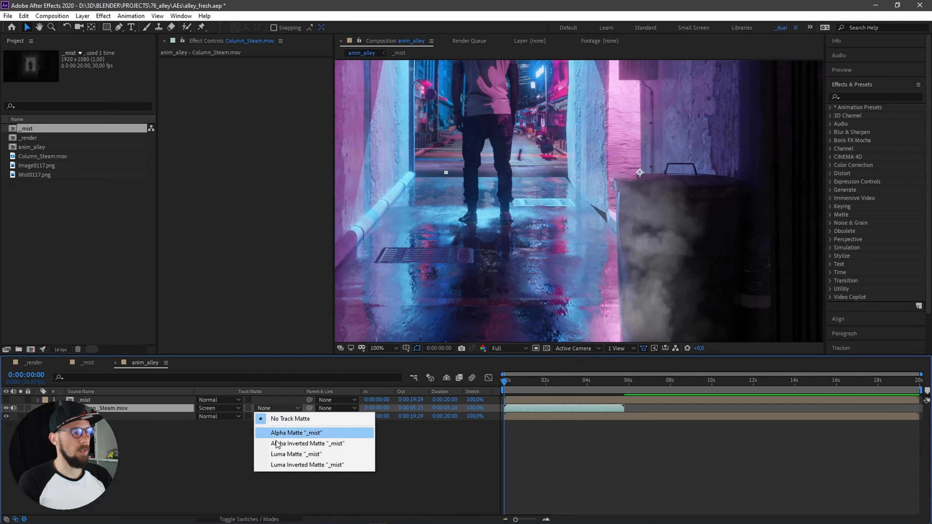
click(282, 455)
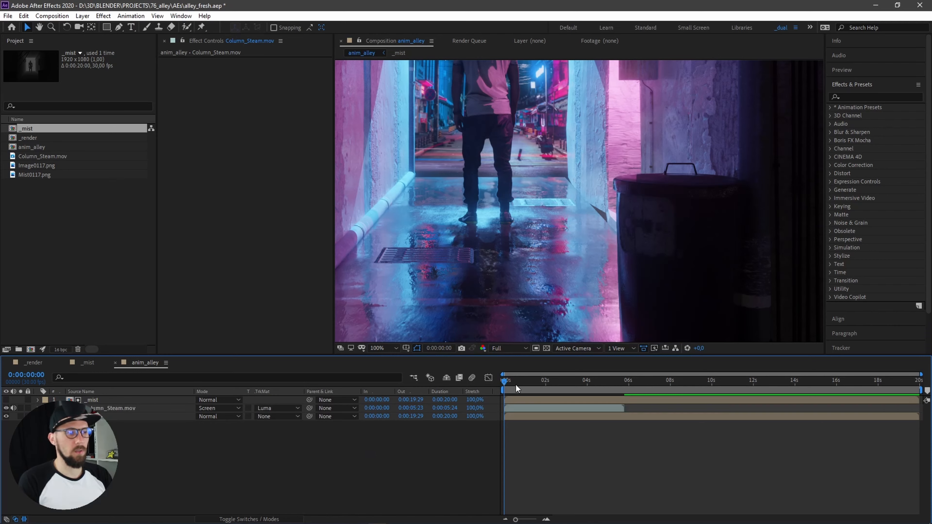
At 0:00:02:11, apply Curves to the Column_Steam.mov layer and raise the RGB curve to brighten the steam
drag(515, 384, 554, 383)
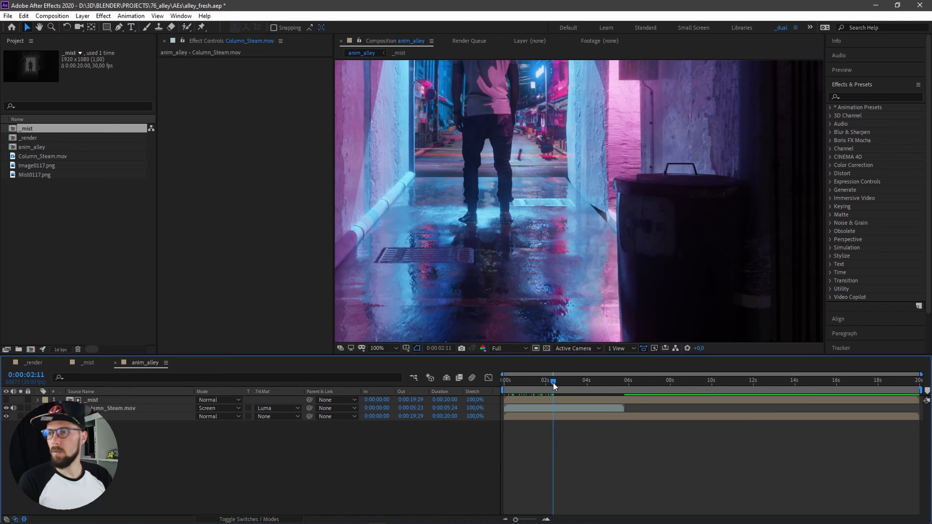
click(143, 408)
key(ctrl+space)
click(135, 258)
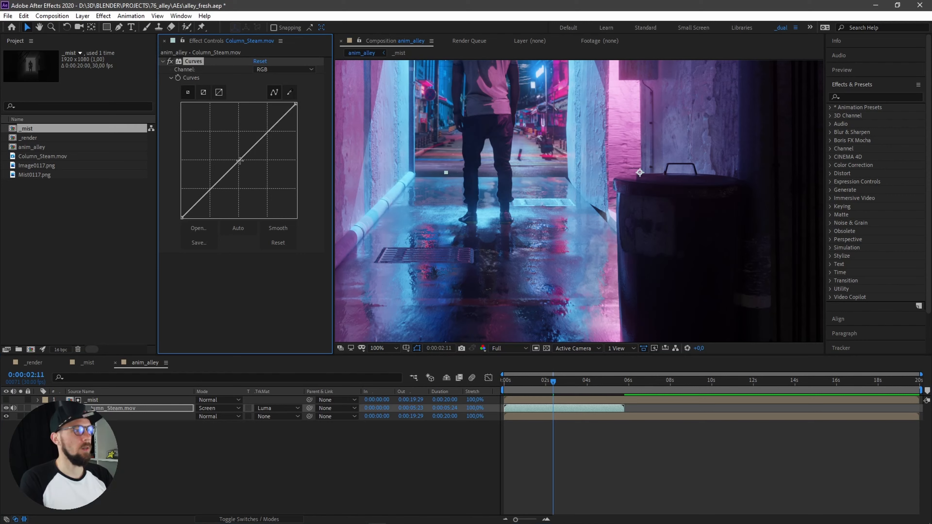
drag(240, 160, 216, 145)
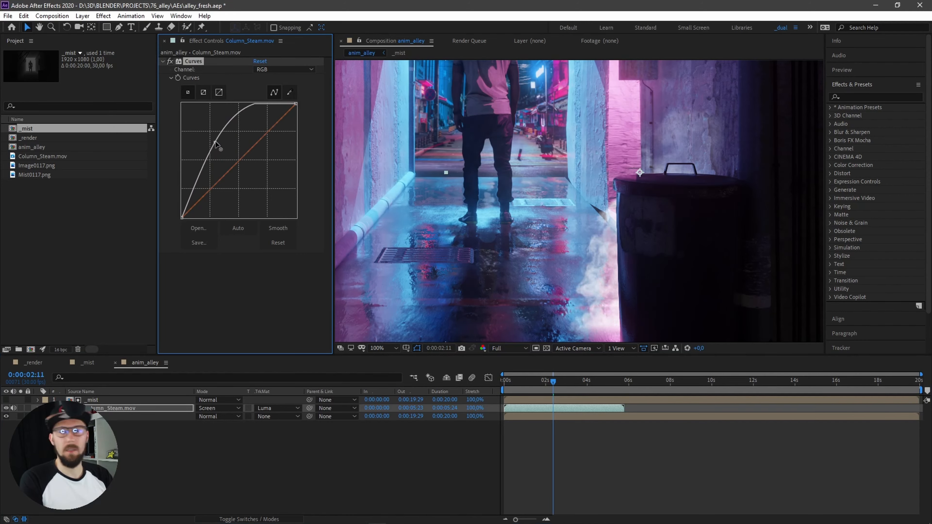
Tint the steam pink in its Curves effect by raising the Red channel strongly and the Blue channel slightly
click(281, 70)
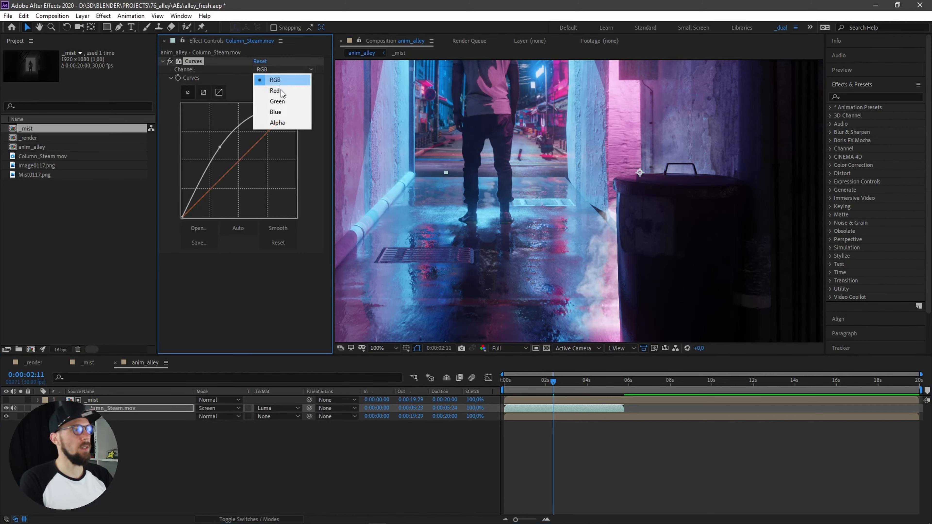
click(292, 95)
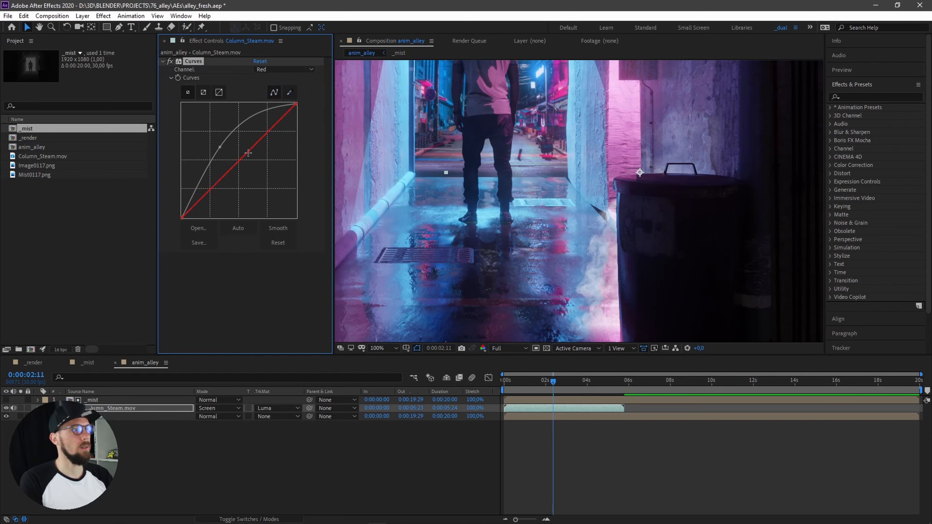
drag(243, 156, 233, 142)
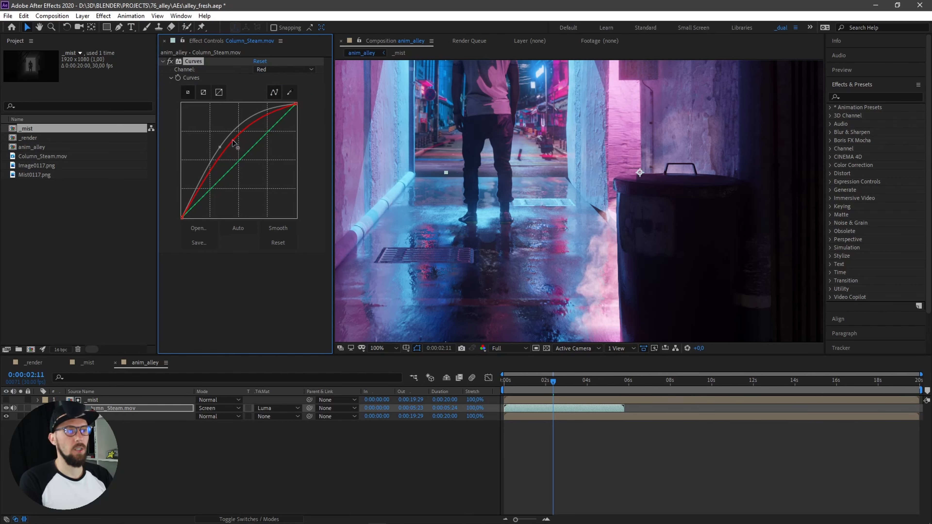
click(281, 69)
click(283, 113)
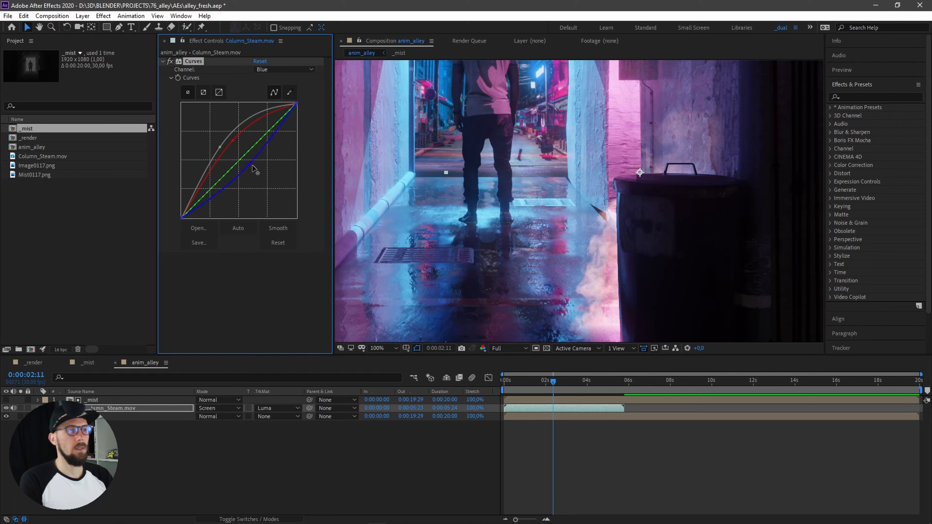
drag(252, 166, 259, 169)
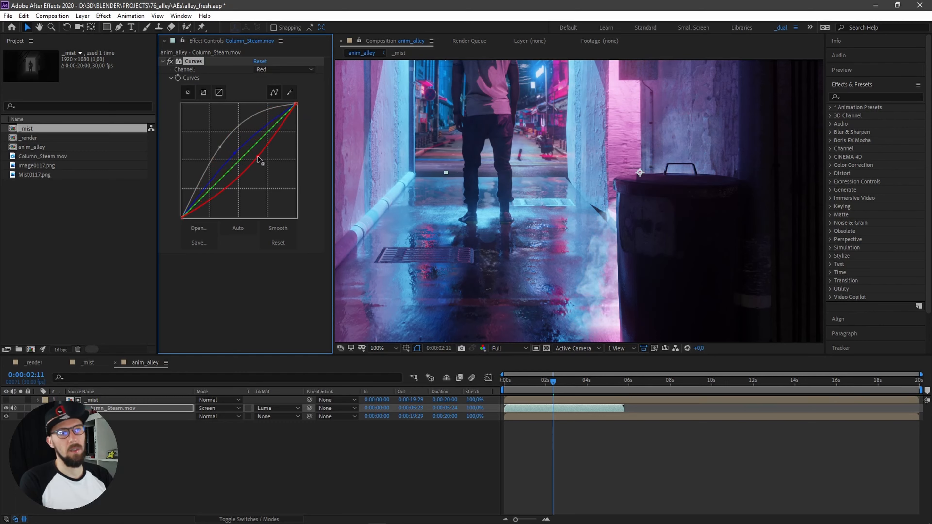
drag(258, 159, 222, 141)
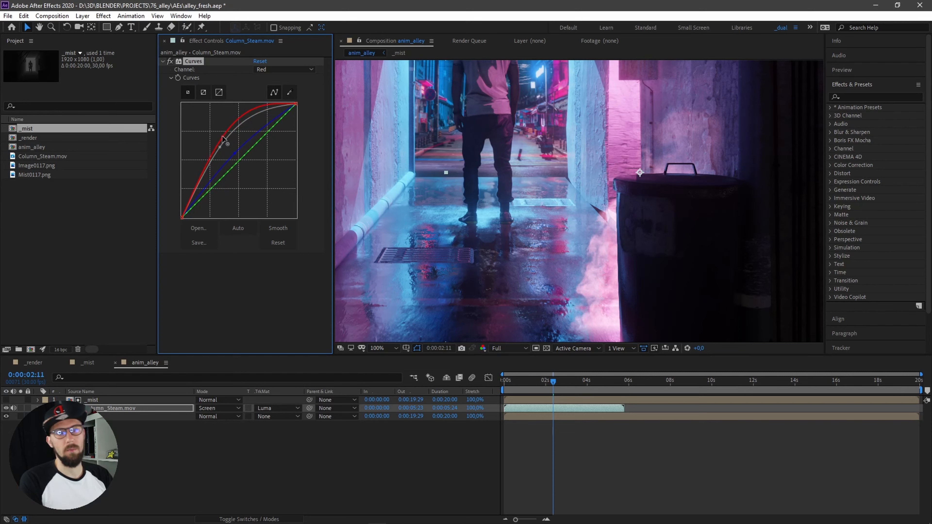
Check the steam at 0:00:03:11 and shift the Column_Steam.mov layer slightly right behind the right-hand trash can
click(574, 383)
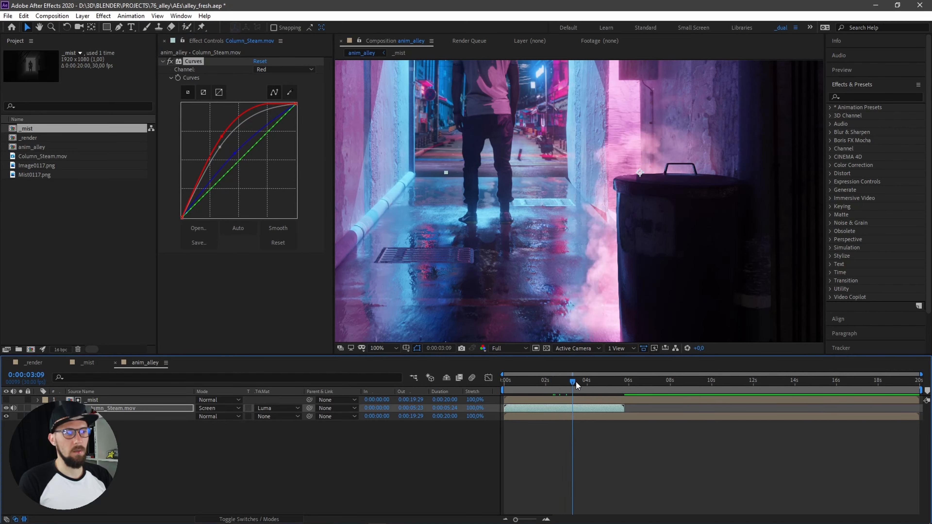
drag(576, 382, 574, 383)
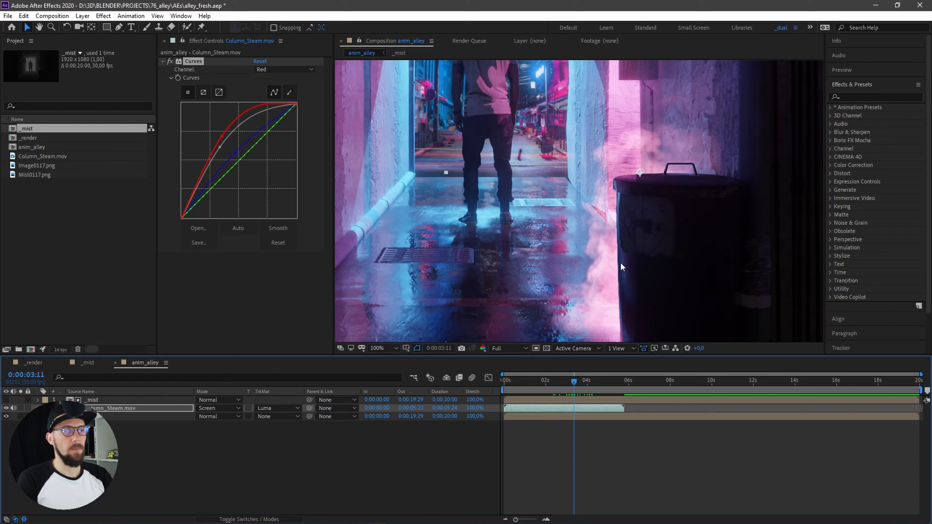
scroll(620, 262, down, 2)
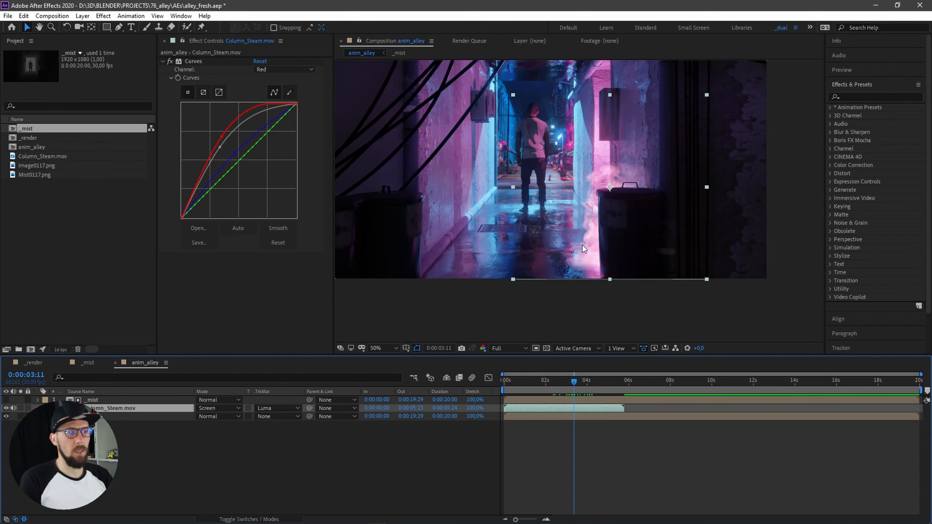
drag(583, 245, 597, 245)
click(261, 462)
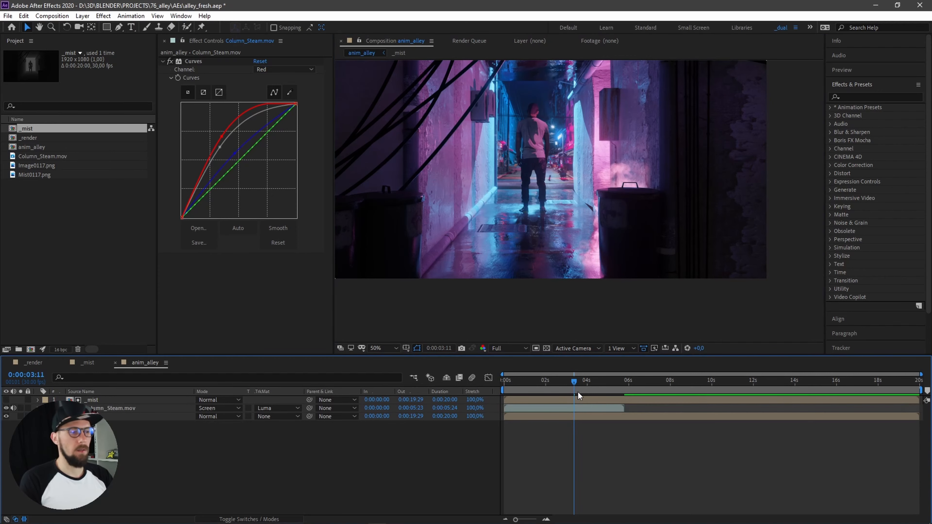
Go to 0:00:02:13 and duplicate the _mist and Column_Steam.mov layers together
drag(574, 383, 555, 382)
click(111, 400)
shift+click(107, 406)
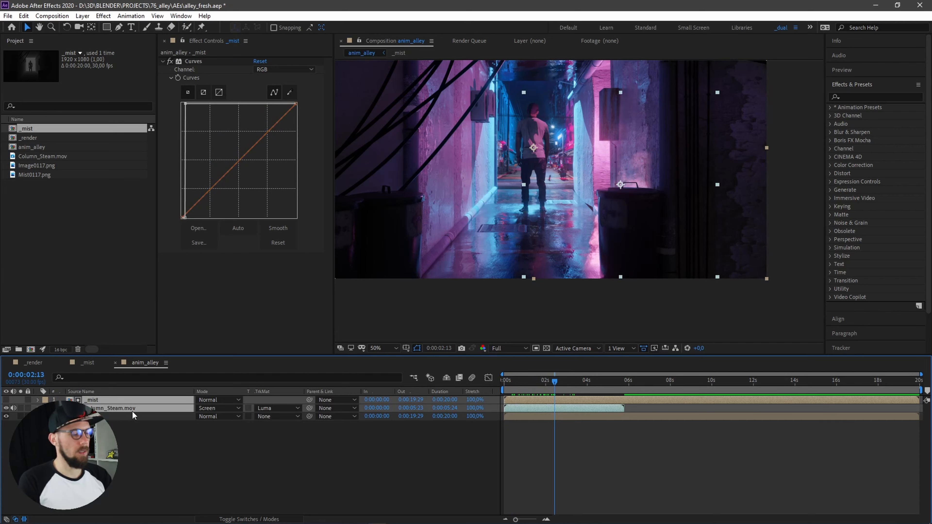
key(ctrl+d)
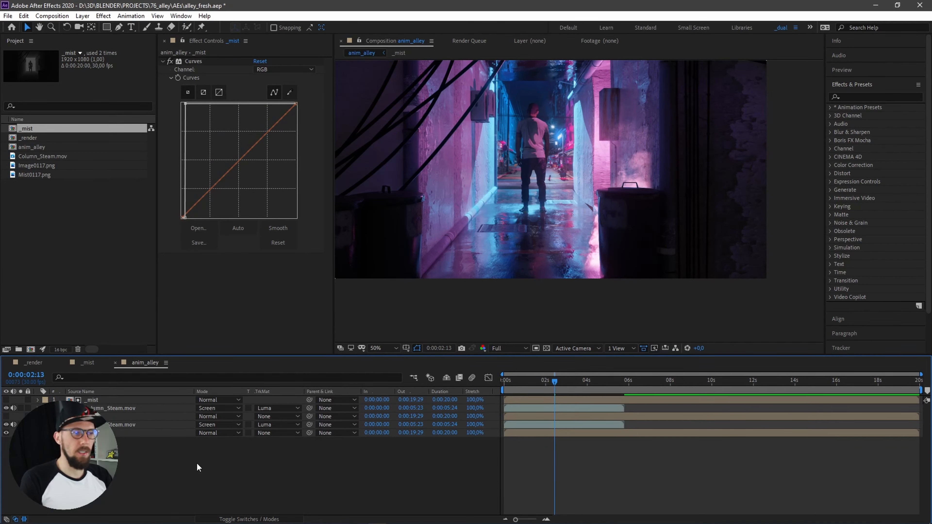
Scale the duplicated Column_Steam.mov layer to 75% and position its steam over the floor grate beside the man
click(535, 258)
drag(535, 257, 487, 201)
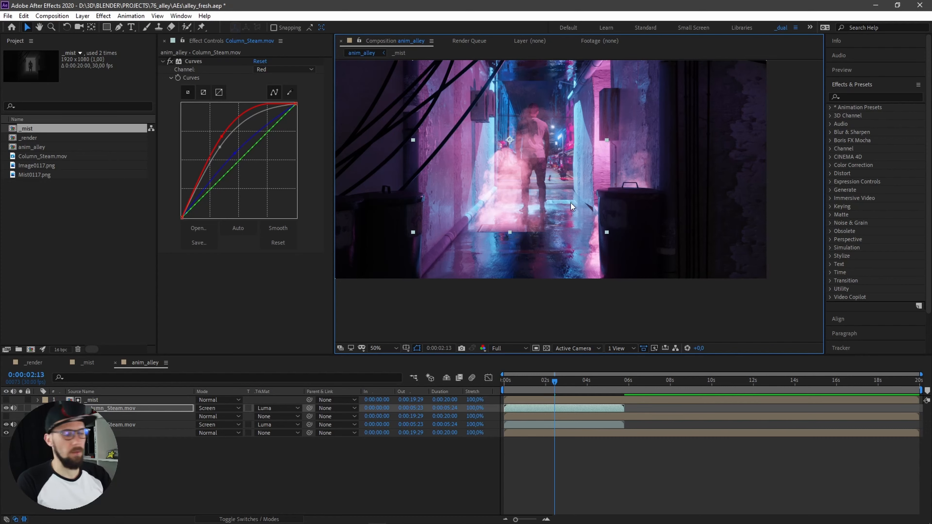
key(s)
drag(222, 417, 214, 418)
drag(503, 185, 499, 208)
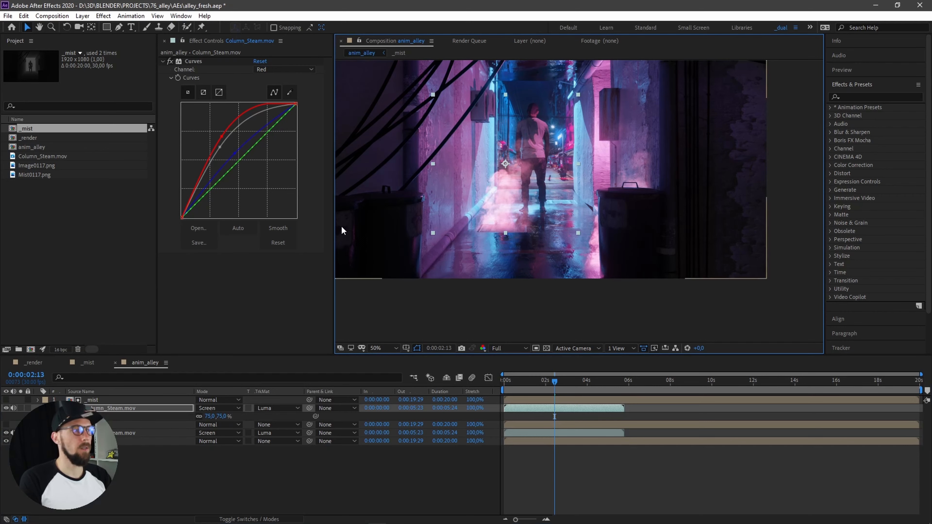
Tint the duplicated steam cyan-blue by lowering Red and raising Blue in its Curves effect, and move the layer's start to -0:00:01:06
drag(221, 138, 245, 159)
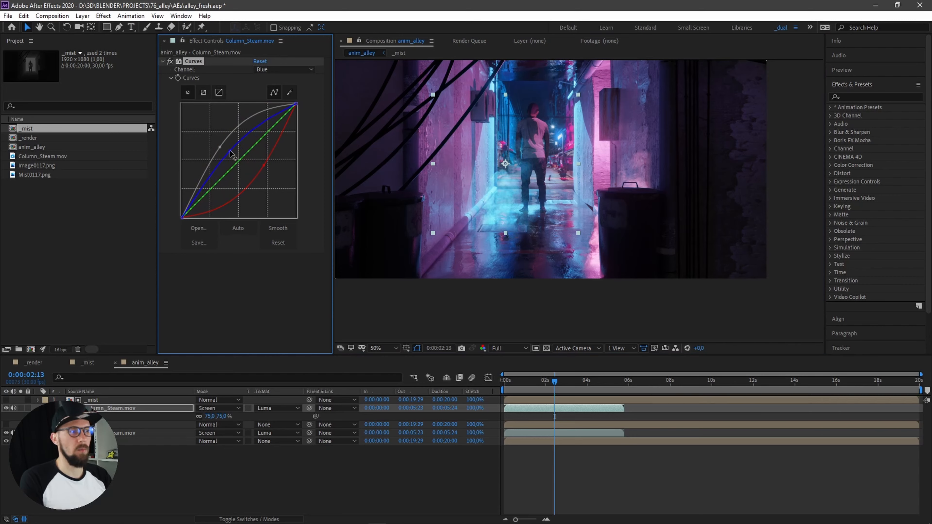
drag(573, 380, 496, 384)
click(174, 485)
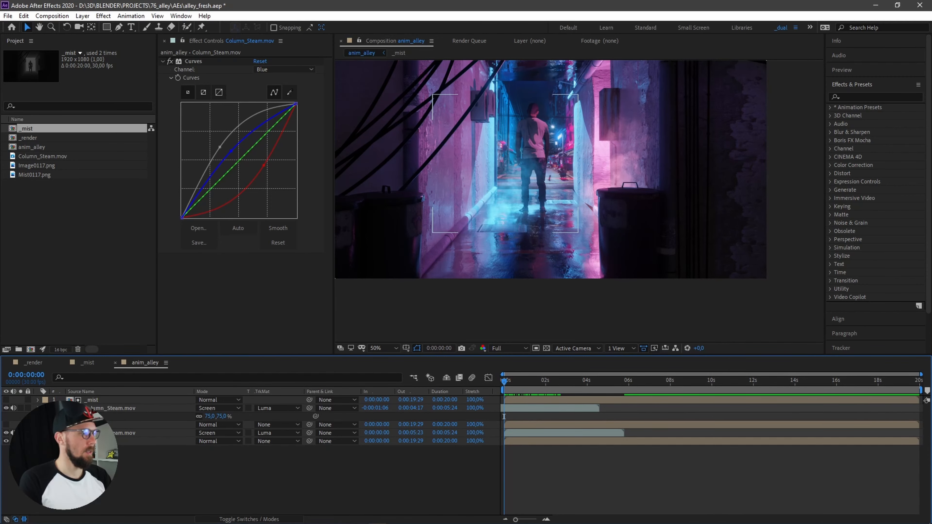
key(u)
drag(521, 235, 525, 258)
click(174, 457)
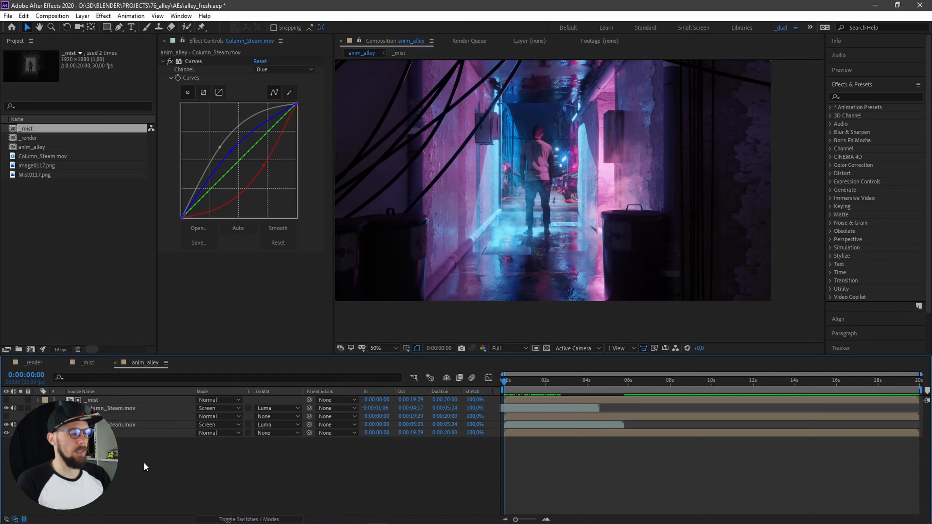
Show layer names in the anim_alley timeline and add a black 1920 x 1080 px solid on top of all layers
click(81, 392)
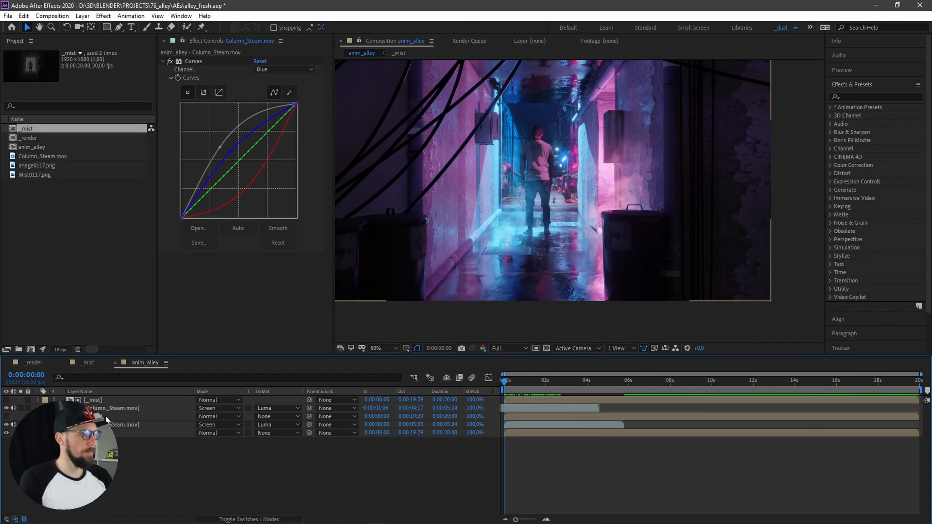
click(97, 399)
click(137, 455)
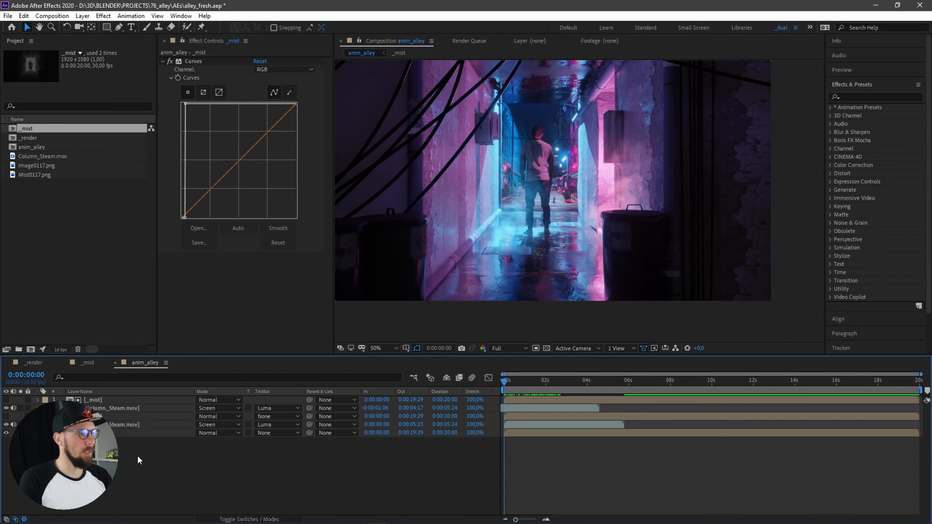
key(ctrl+y)
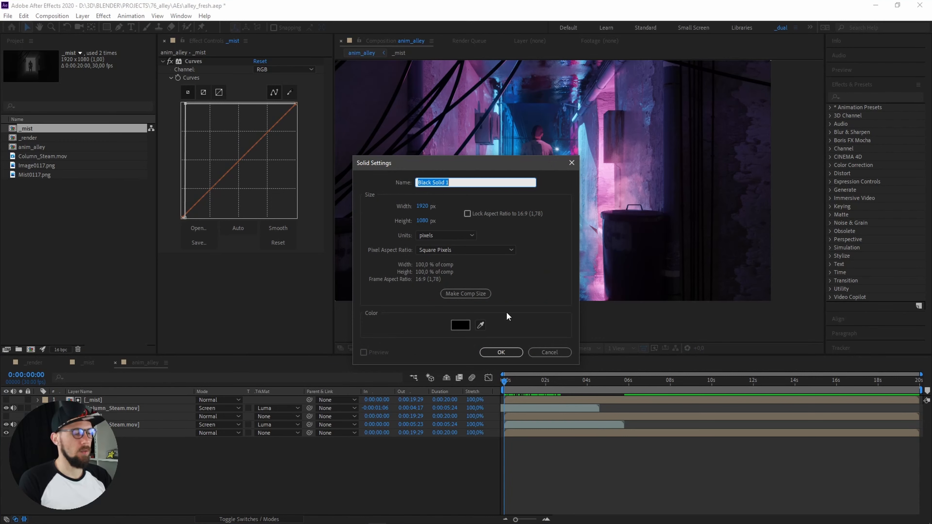
click(548, 353)
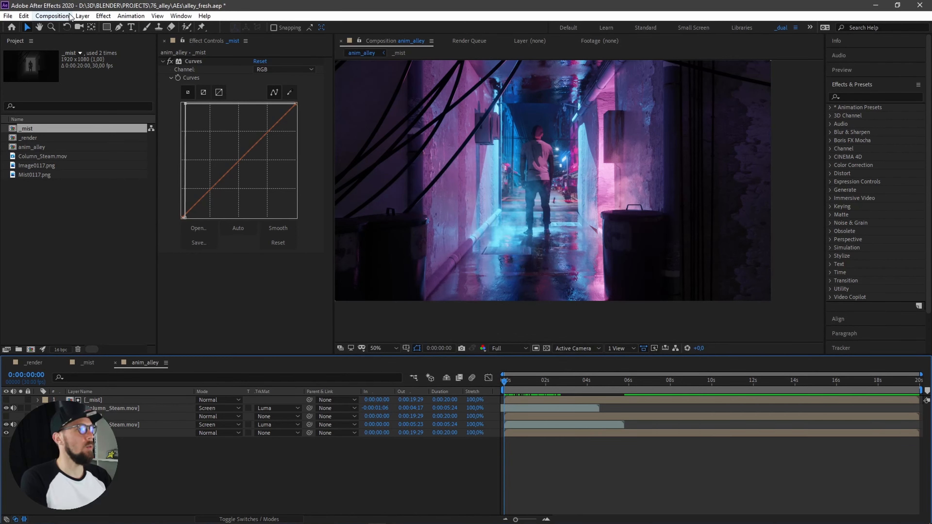
click(82, 16)
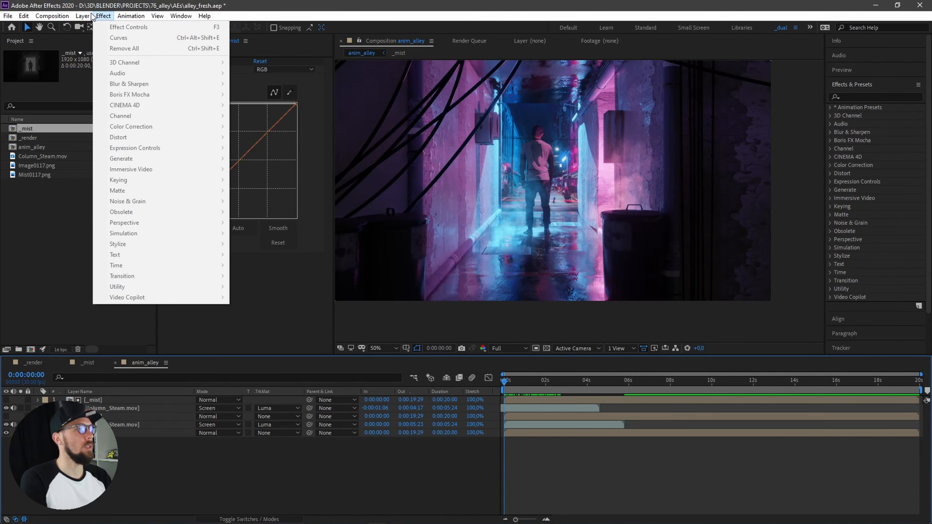
mouse_move(99, 27)
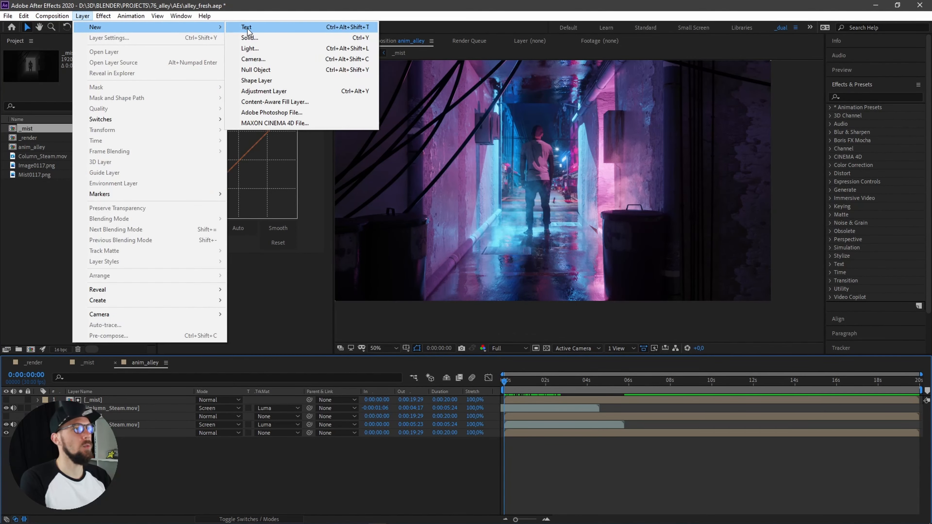
click(263, 38)
click(500, 353)
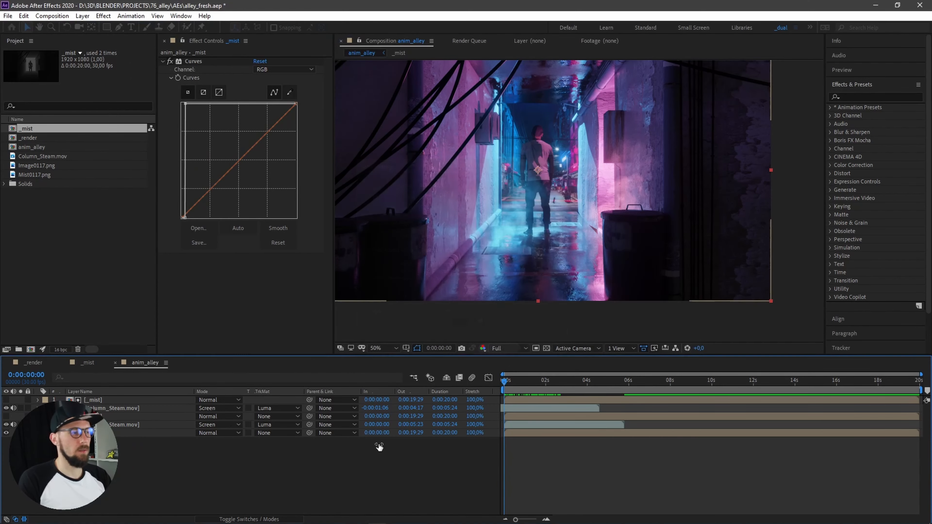
Search the effects for "rain" and apply CC Rainfall to the black solid
key(ctrl+space)
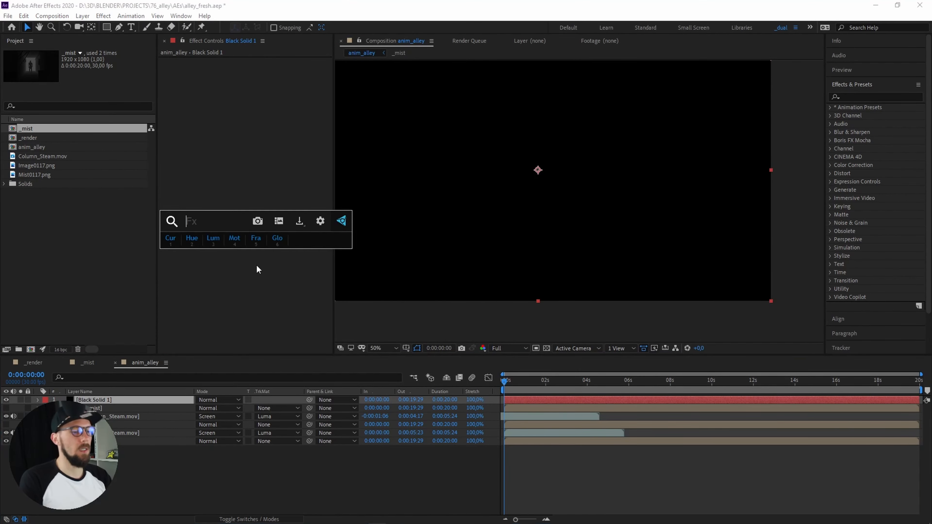
text(rain)
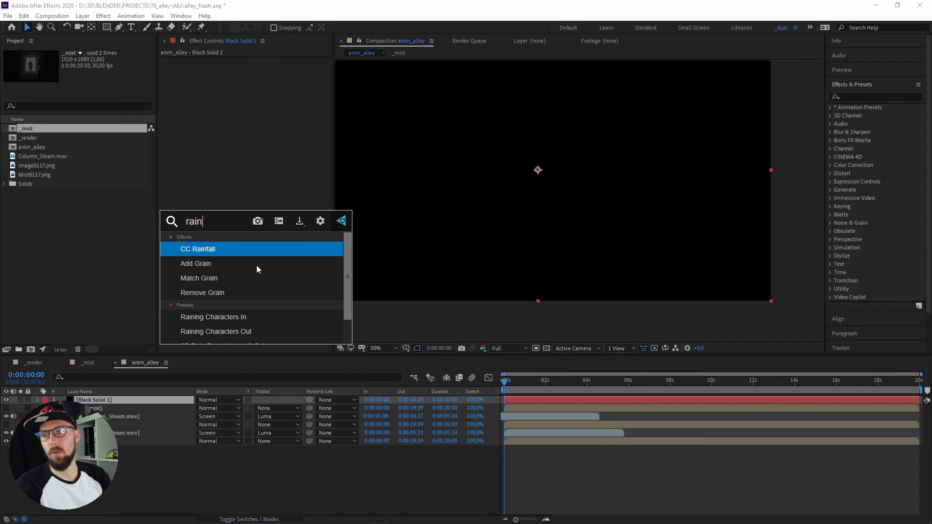
key(Up)
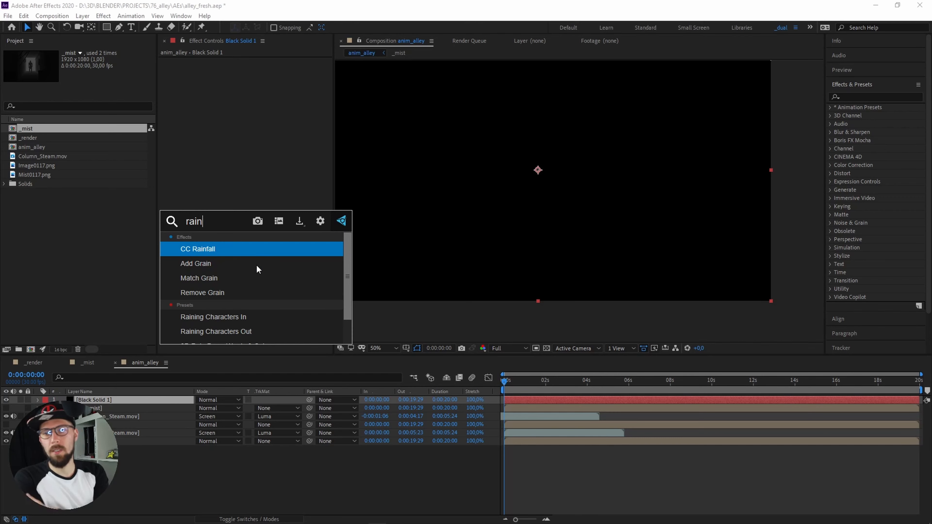
key(Return)
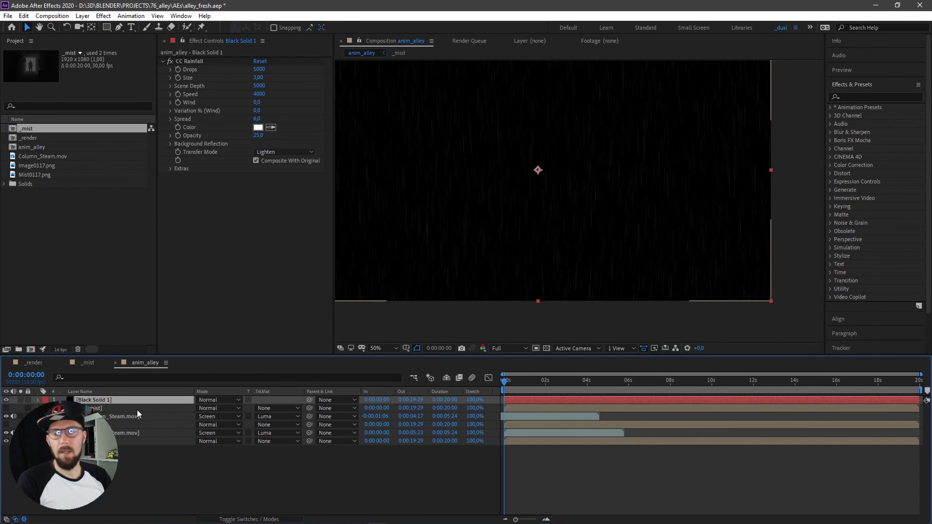
click(118, 473)
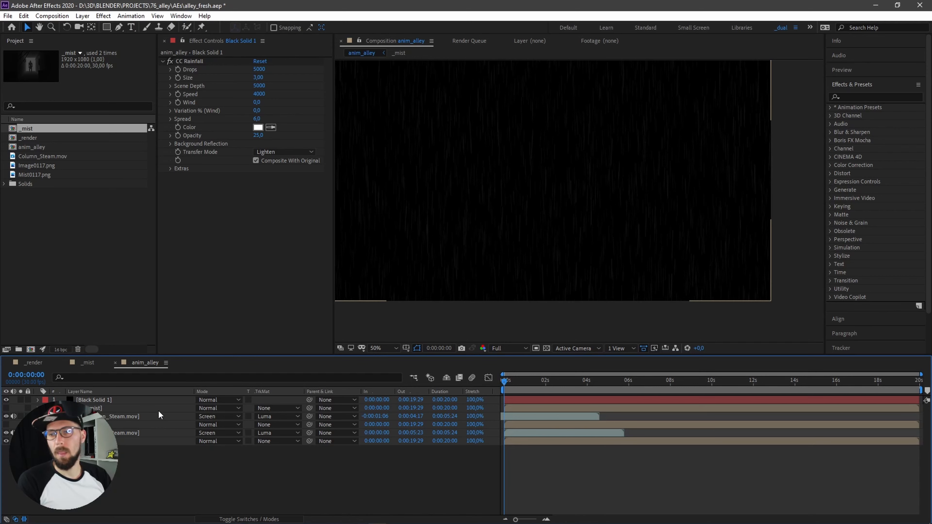
Set the black solid's blending mode to Add so the rain overlays the alley
click(115, 399)
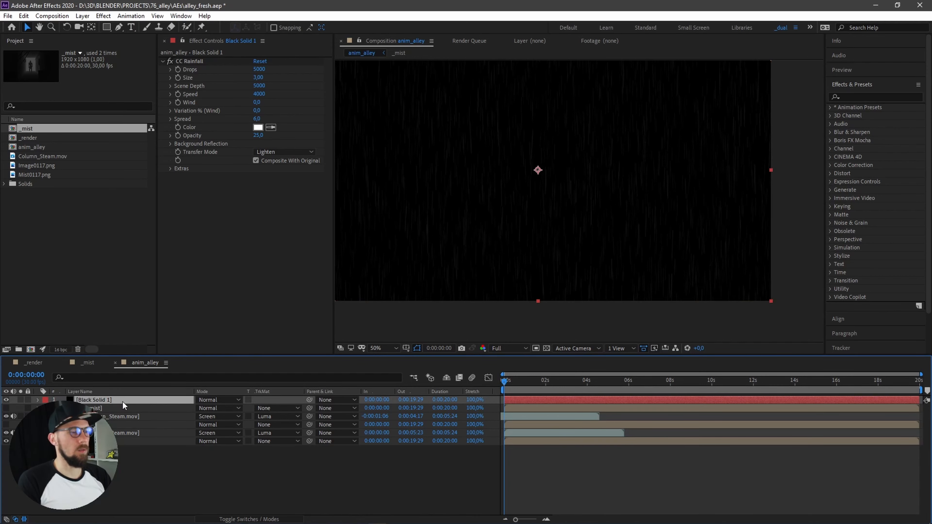
click(143, 481)
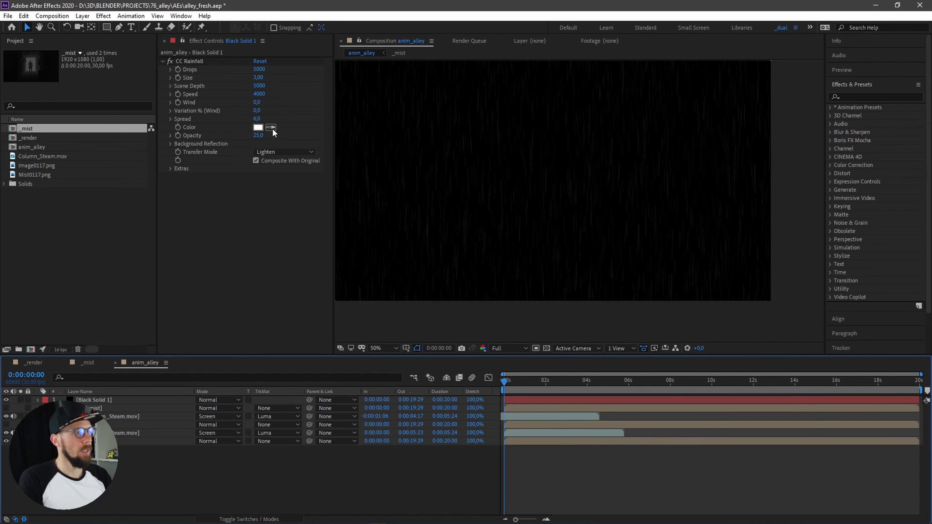
click(136, 400)
click(219, 400)
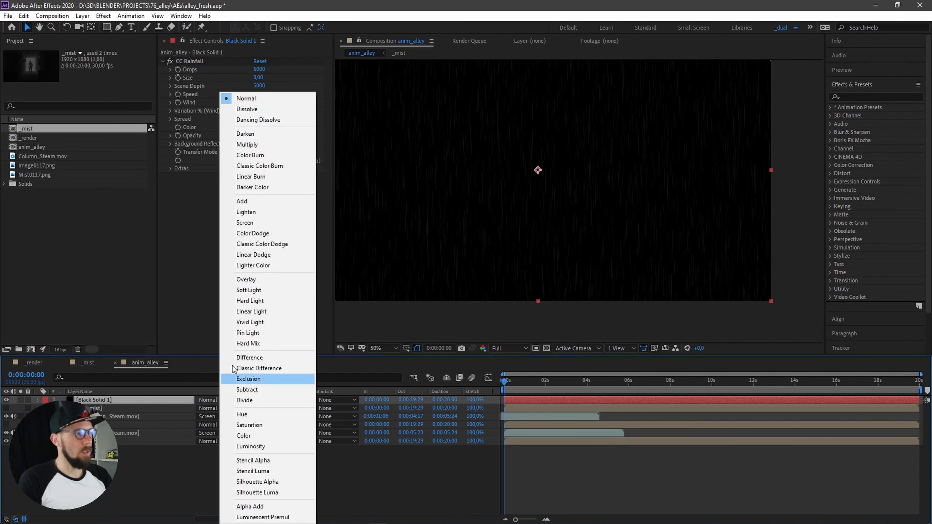
click(253, 202)
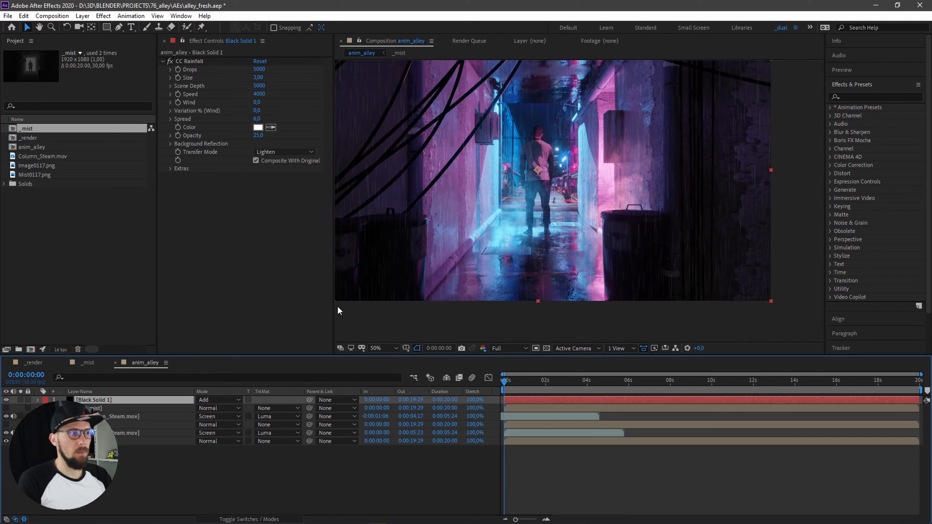
Raise the CC Rainfall opacity to 100 and preview the rain animation
drag(267, 136, 296, 135)
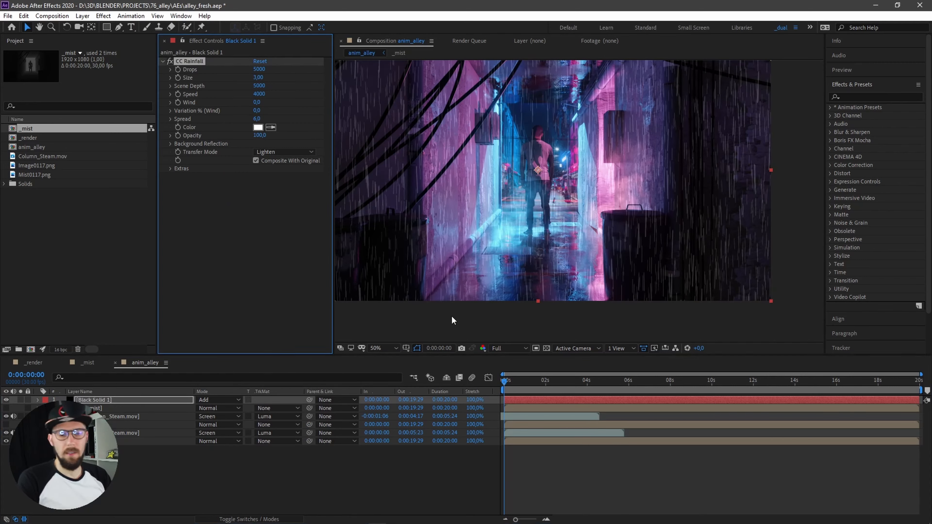
key(space)
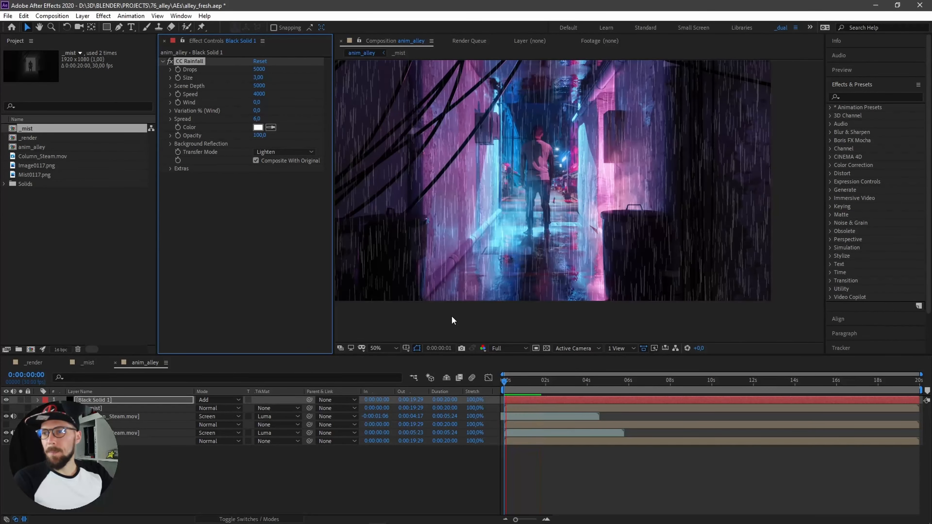
key(space)
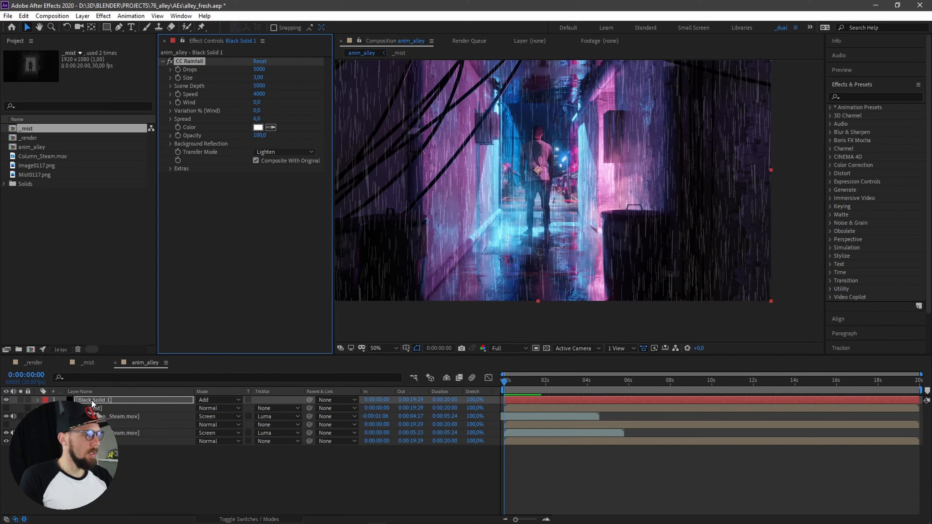
click(190, 401)
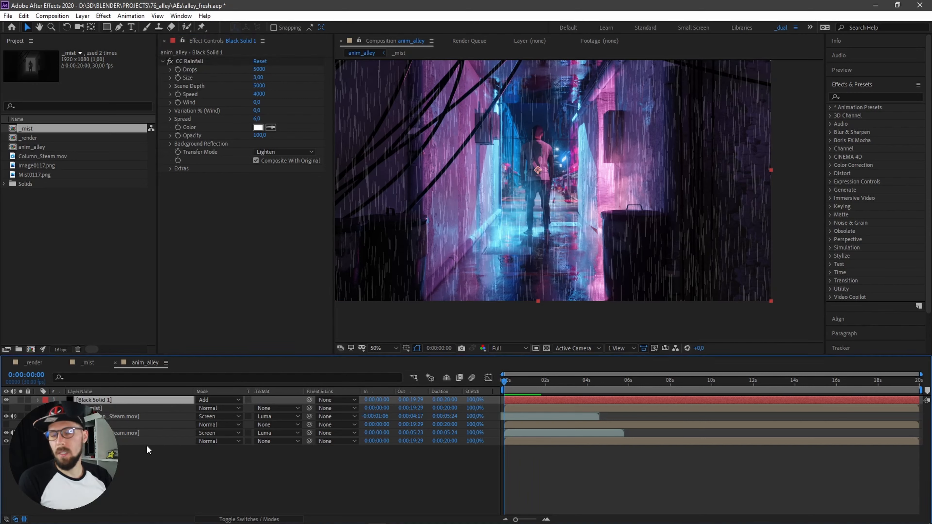
click(138, 449)
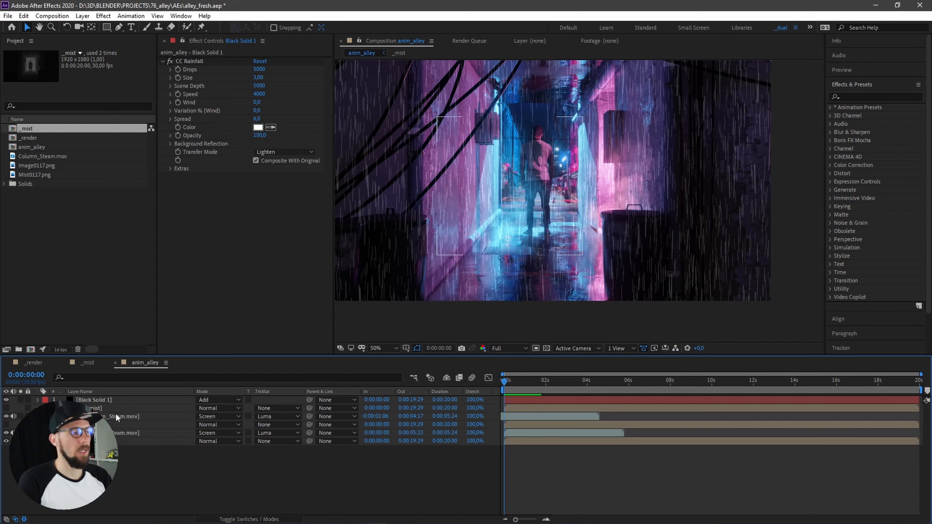
Duplicate the upper _mist layer and place the copy directly above the black solid
click(94, 408)
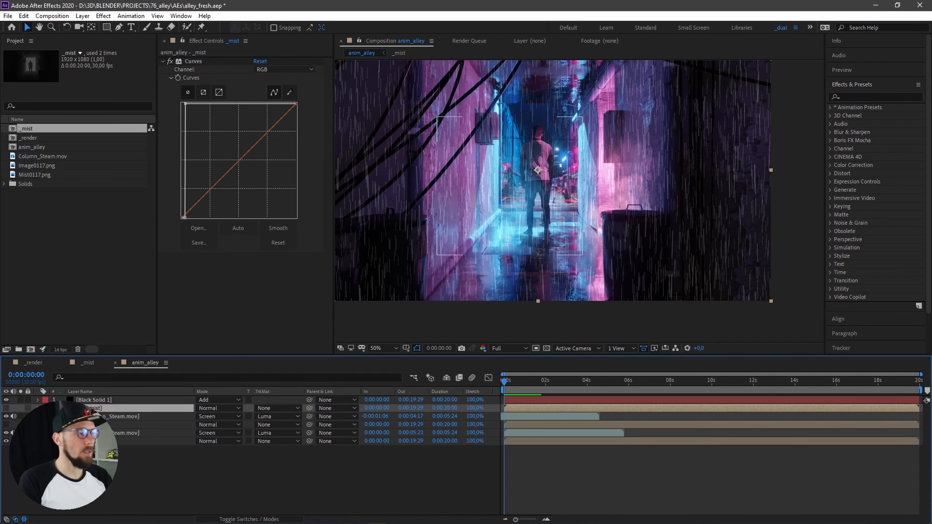
key(ctrl+d)
drag(93, 405, 92, 404)
Rename the black solid to Rain and set its track matte to Luma Matte using the _mist layer above
click(90, 407)
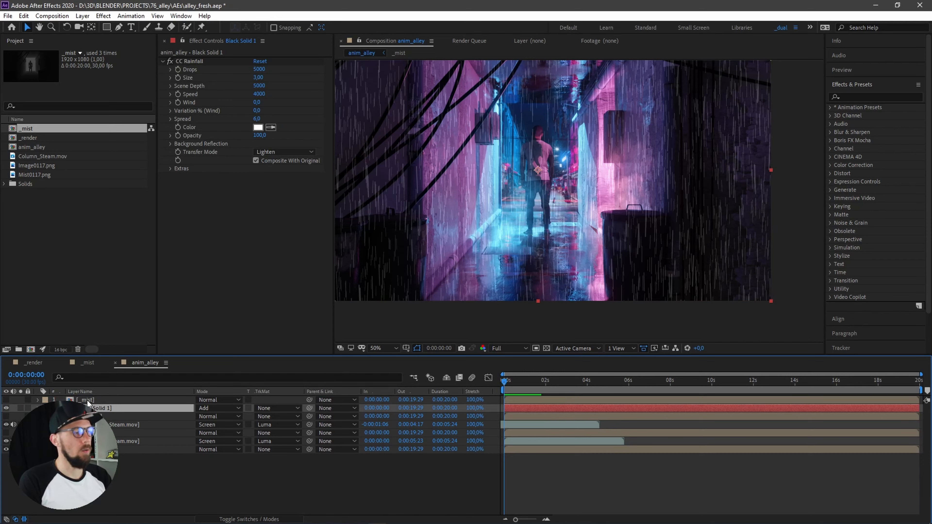
key(Return)
text(Rain)
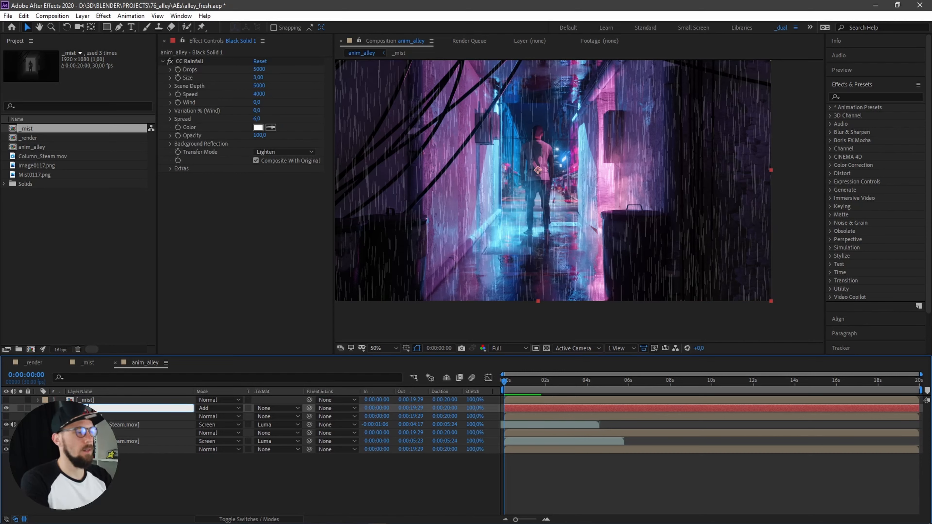
key(Return)
click(277, 408)
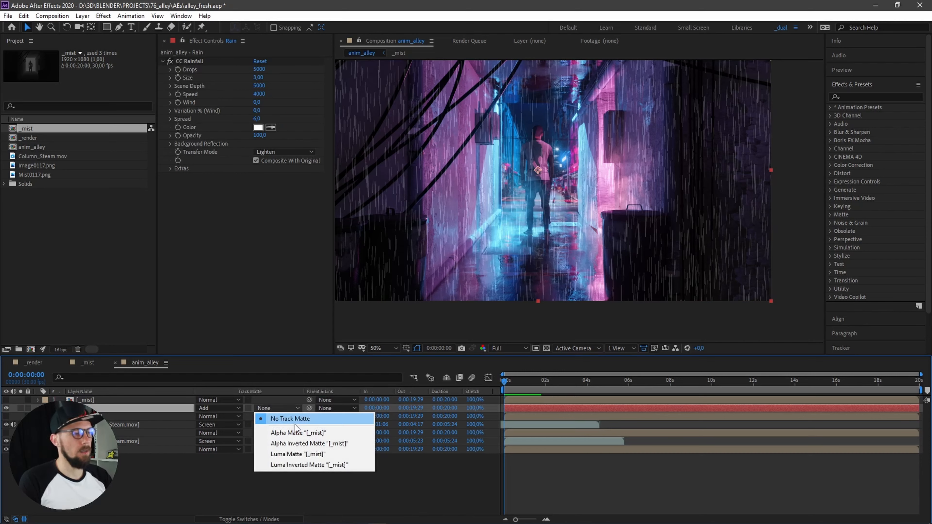
click(299, 455)
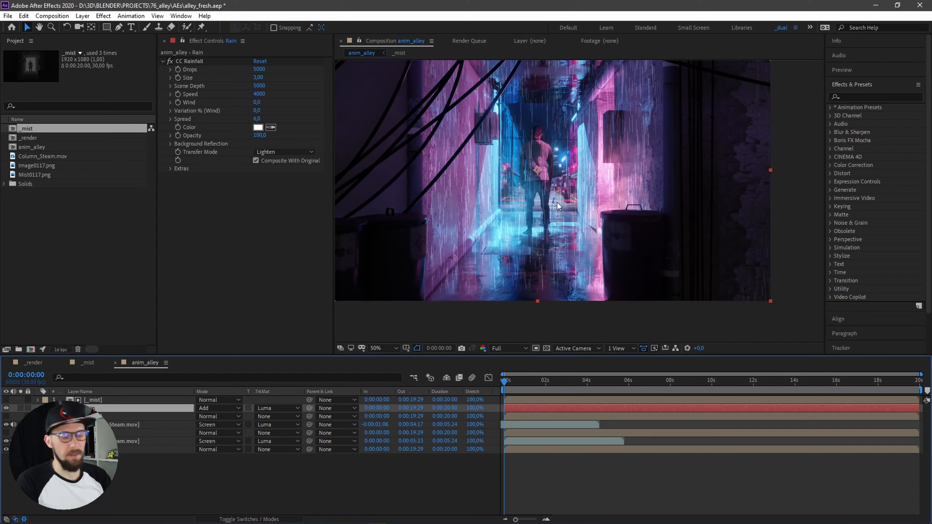
Make the top _mist layer visible and steepen its RGB curve until only the background behind the man is solid white
scroll(557, 203, down, 2)
click(95, 401)
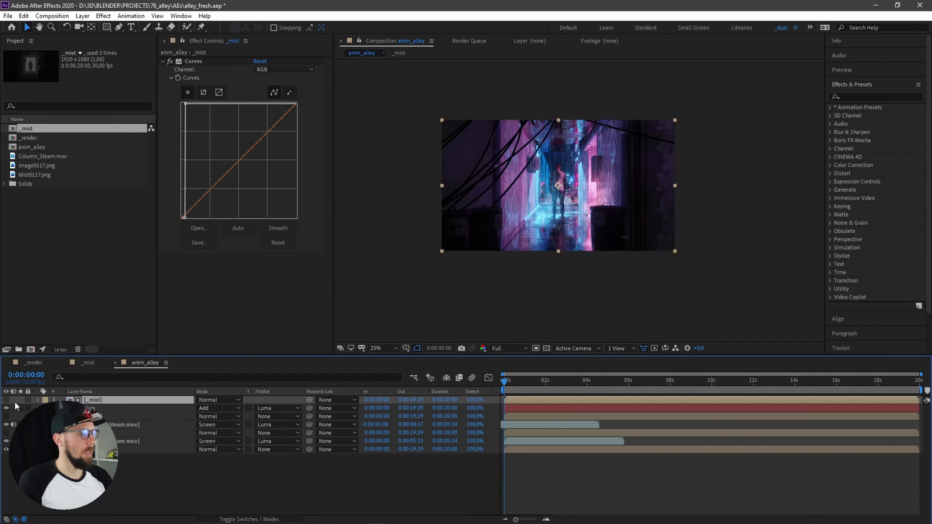
click(6, 400)
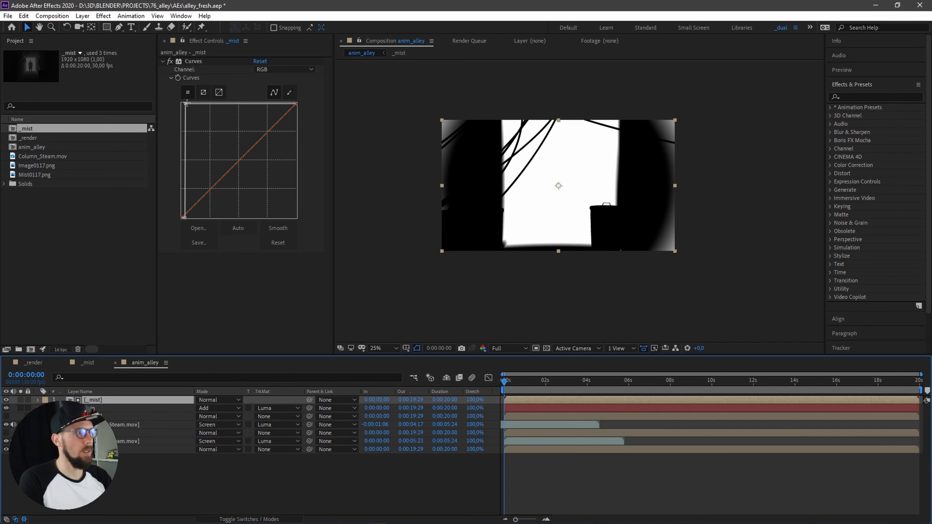
drag(186, 103, 205, 104)
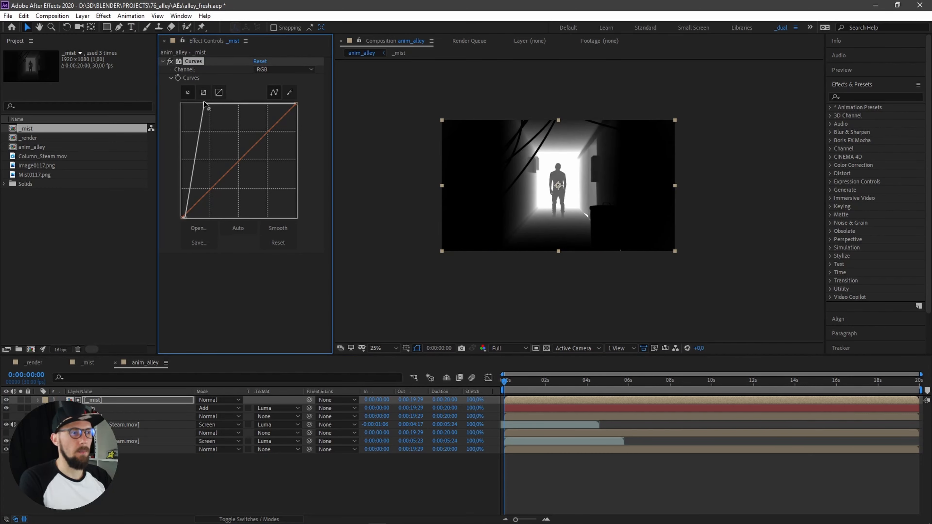
scroll(575, 162, up, 2)
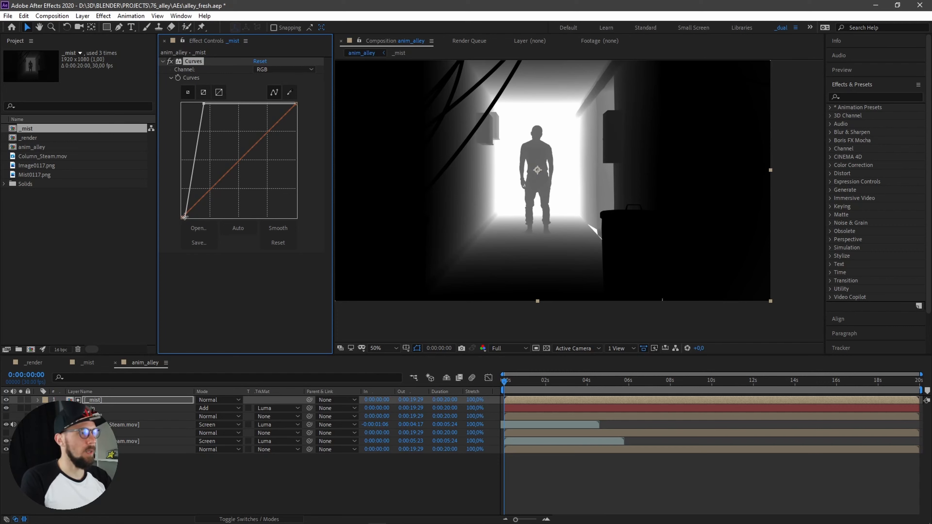
mouse_move(189, 220)
mouse_down()
mouse_move(207, 219)
mouse_move(196, 219)
mouse_up()
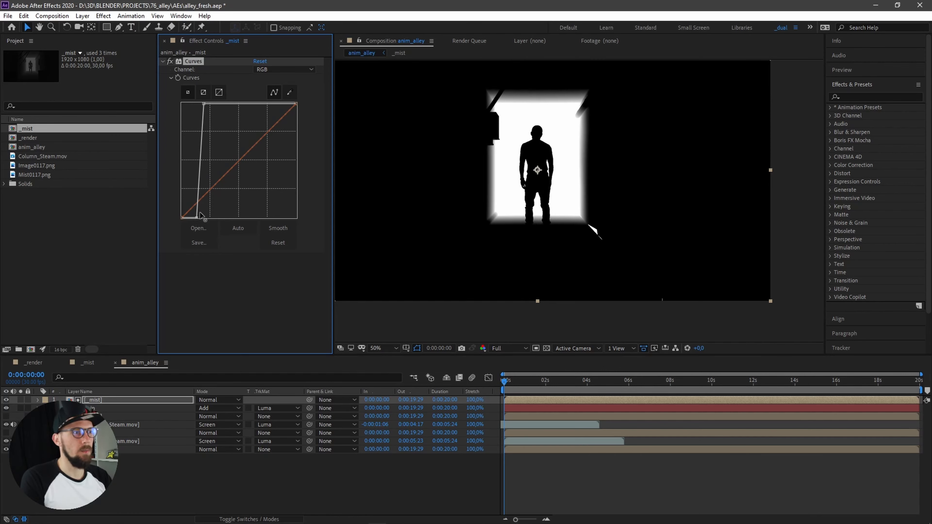
drag(202, 104, 198, 104)
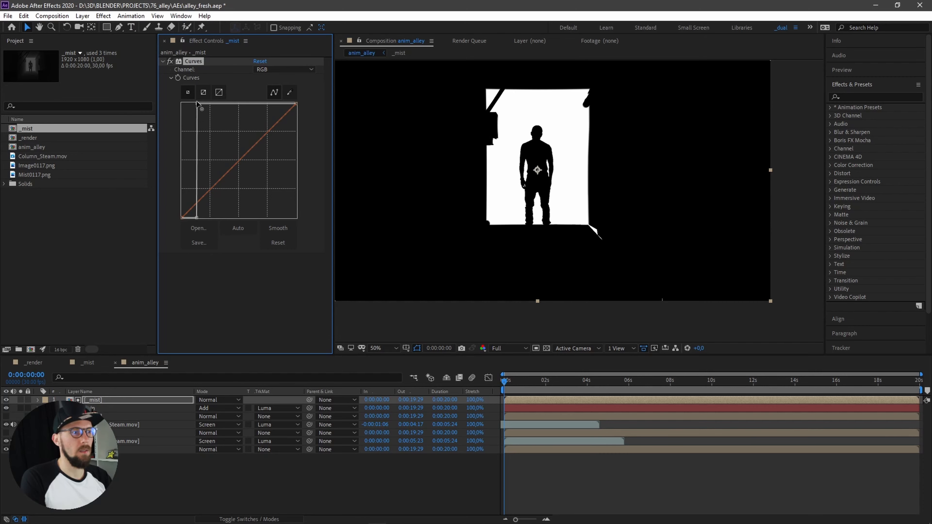
Hide the top _mist layer and inspect the masked rain around the man at closer range
click(7, 400)
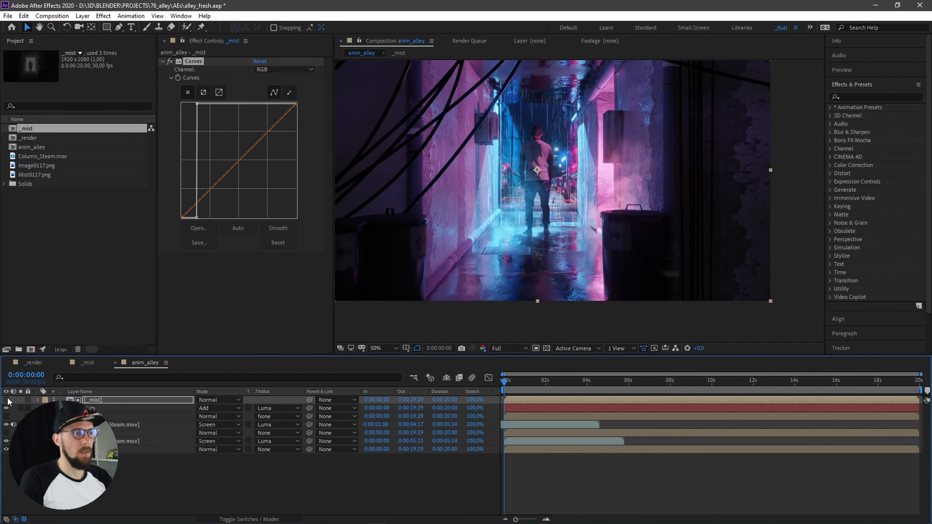
scroll(460, 246, up, 1)
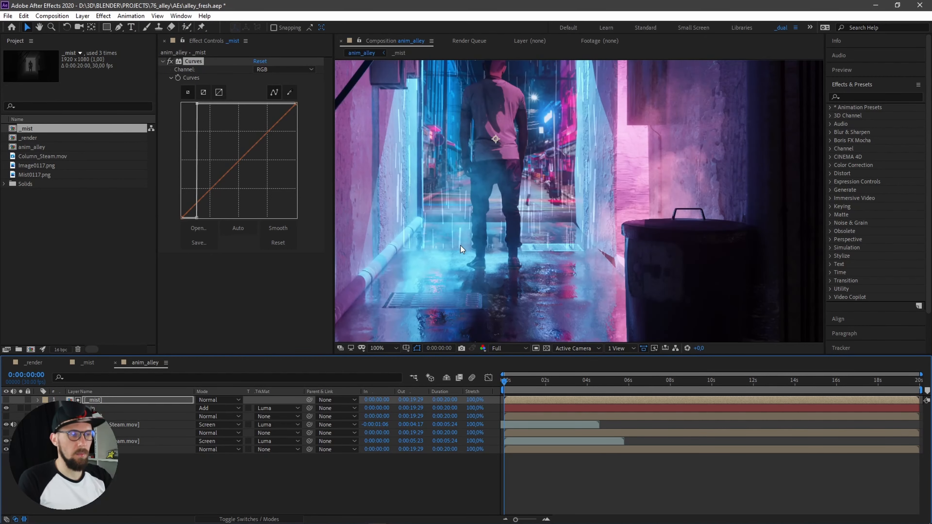
scroll(459, 245, down, 1)
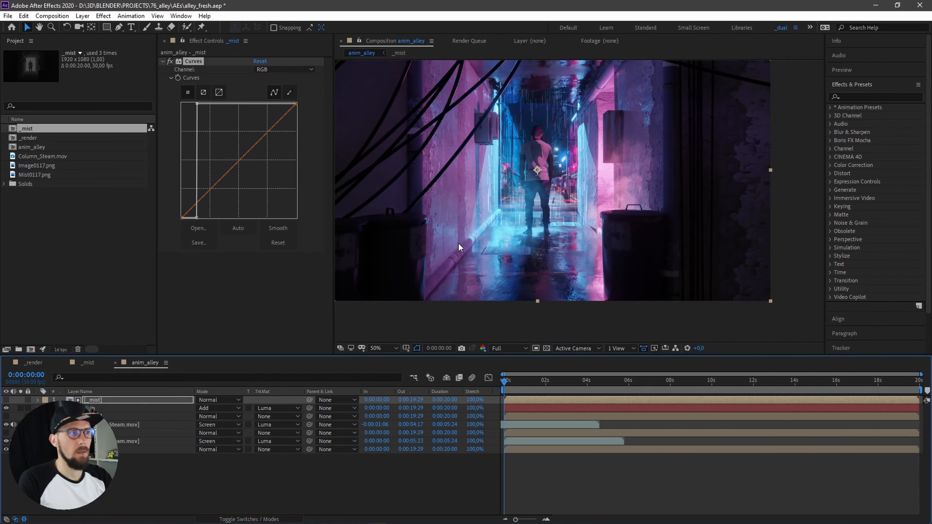
Shift the top _mist layer's steep RGB curve slightly toward brighter tones, give it a softer slope, and preview the rain
click(99, 401)
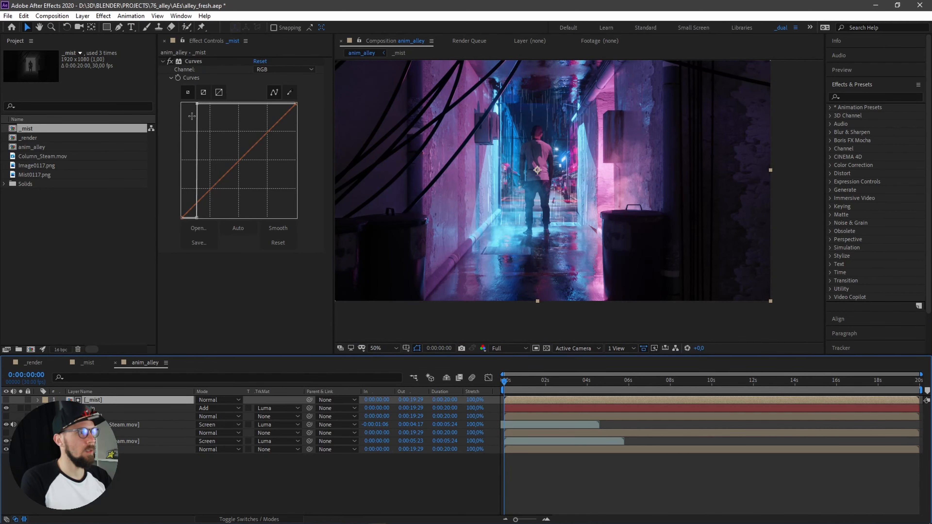
click(197, 105)
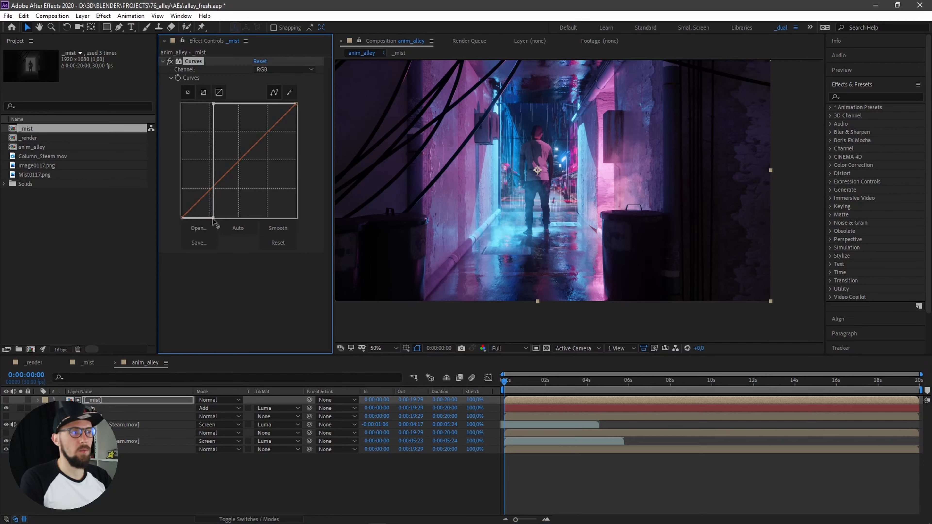
drag(202, 219, 193, 220)
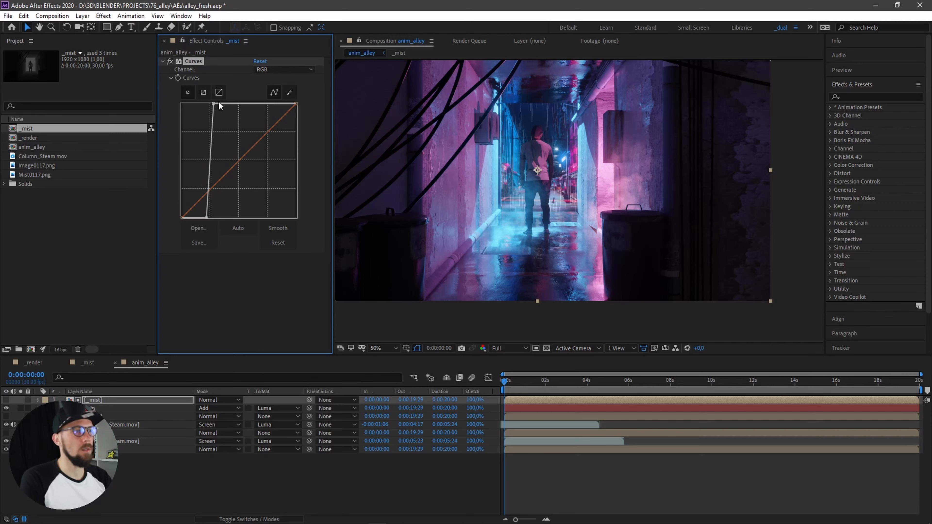
drag(215, 103, 223, 101)
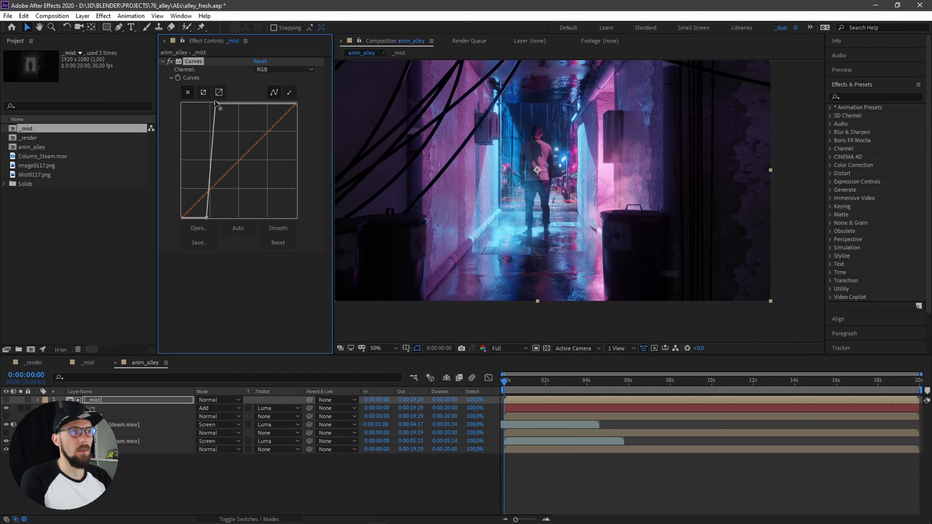
key(space)
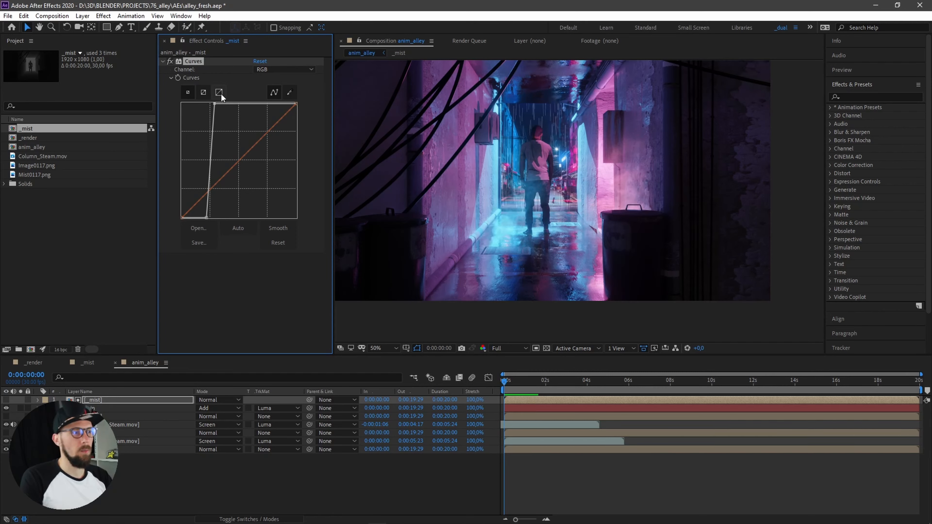
key(space)
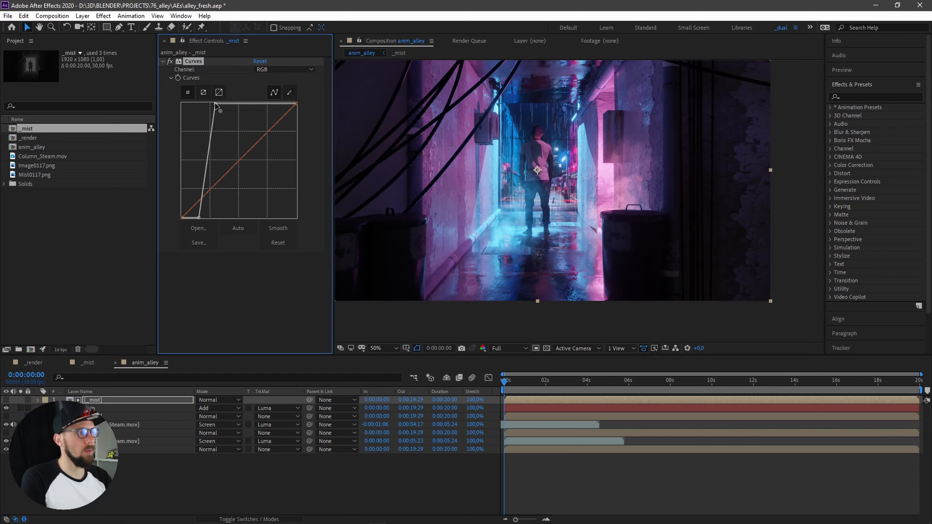
drag(198, 104, 207, 104)
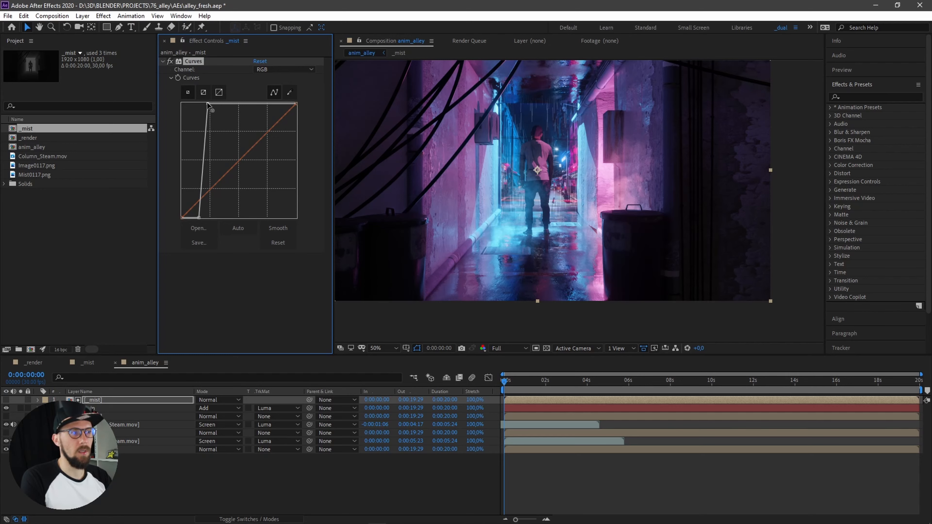
key(space)
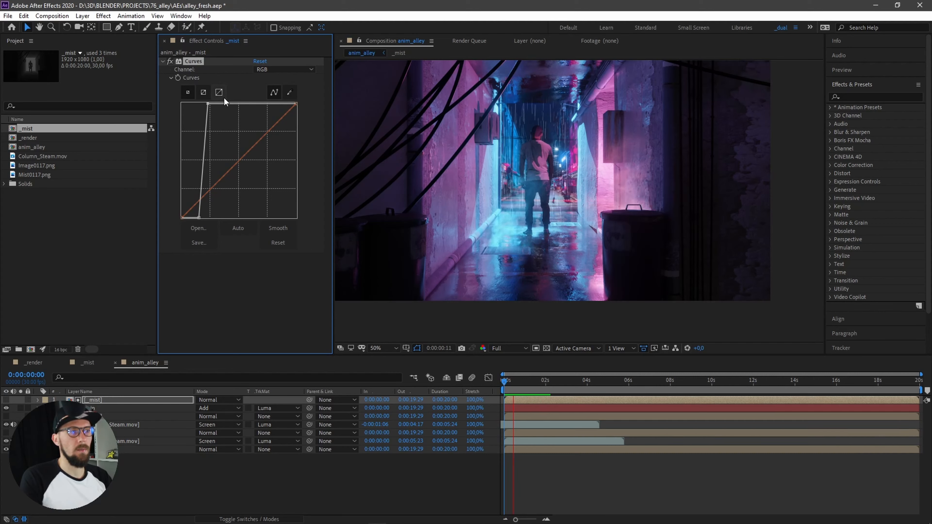
key(space)
Set the CC Rainfall size on the Rain layer to 1 and preview the animation
click(100, 408)
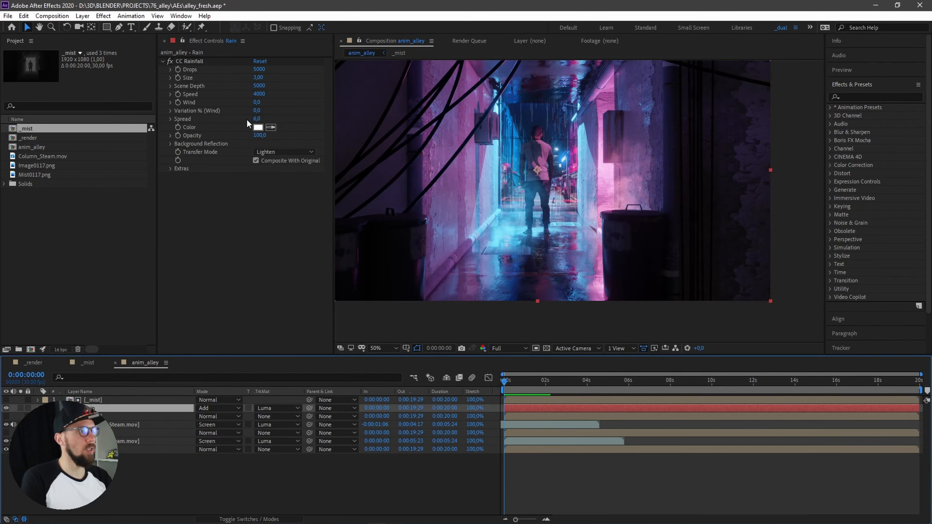
click(258, 78)
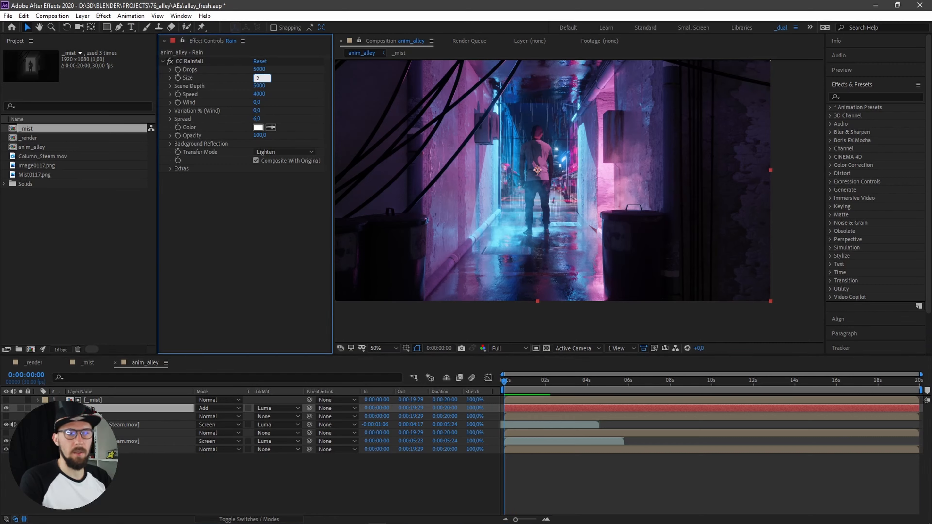
key(Return)
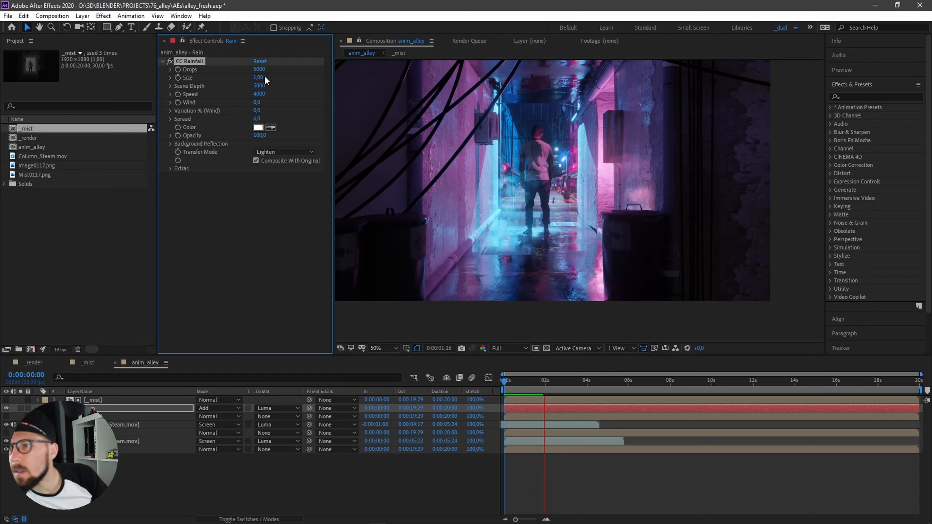
key(space)
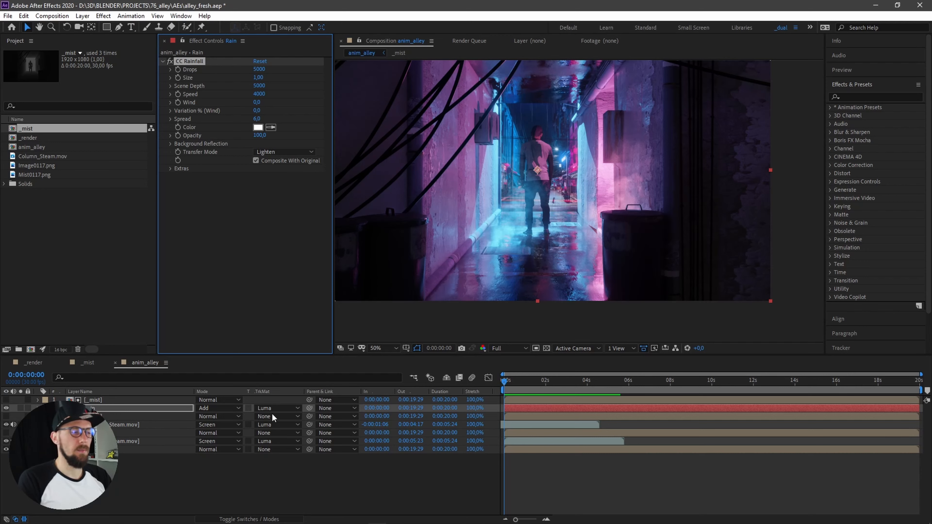
Create a new black 1920 x 1080 px solid directly above the top _mist layer
click(156, 478)
click(93, 400)
click(93, 408)
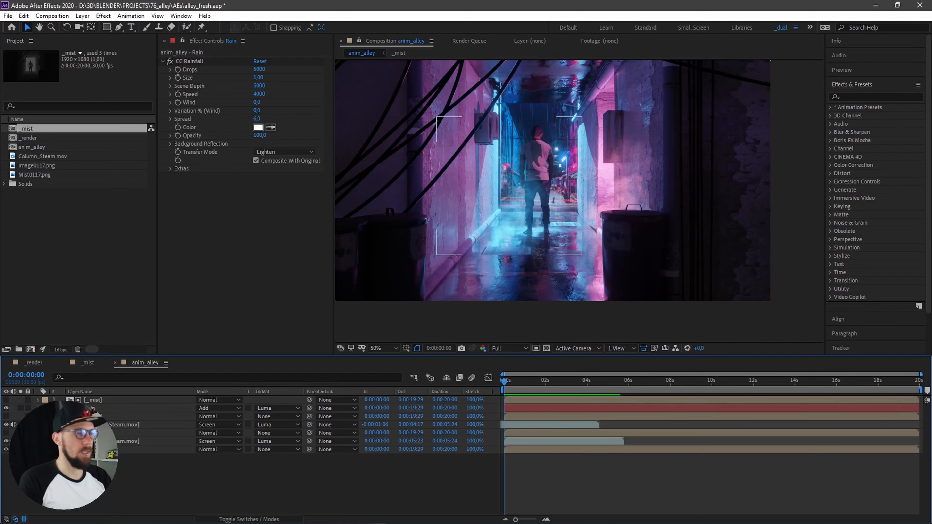
click(92, 401)
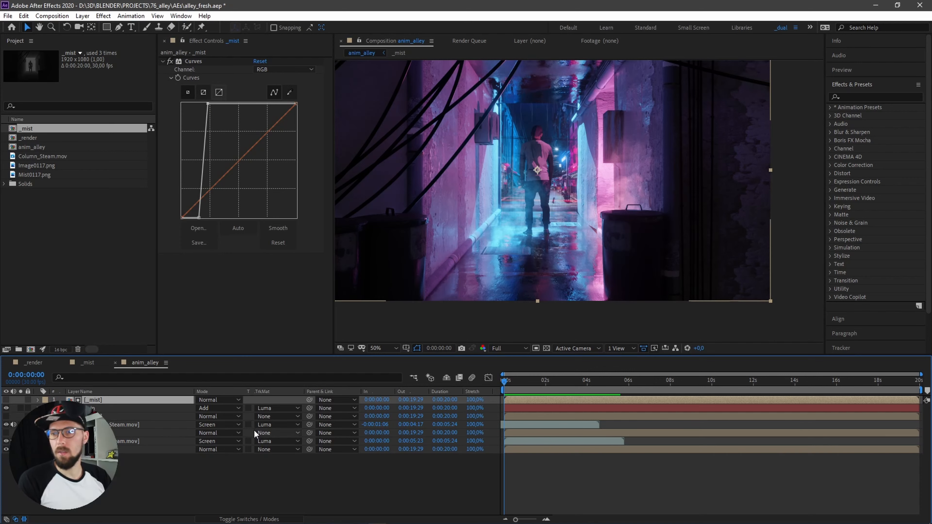
key(ctrl+y)
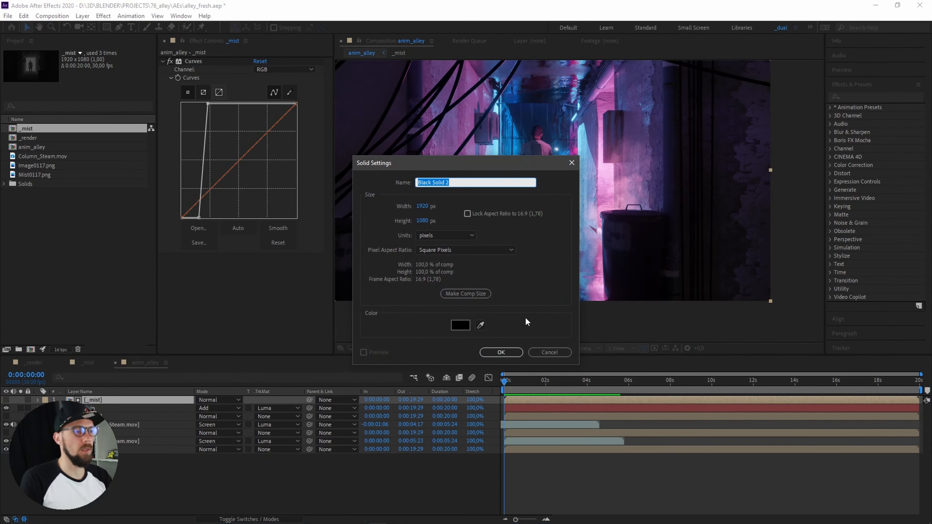
drag(497, 163, 490, 154)
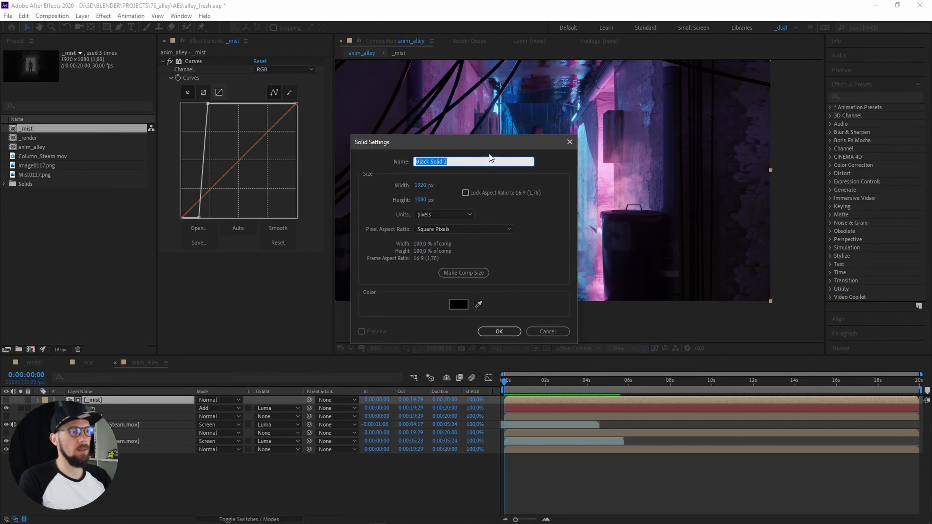
click(499, 332)
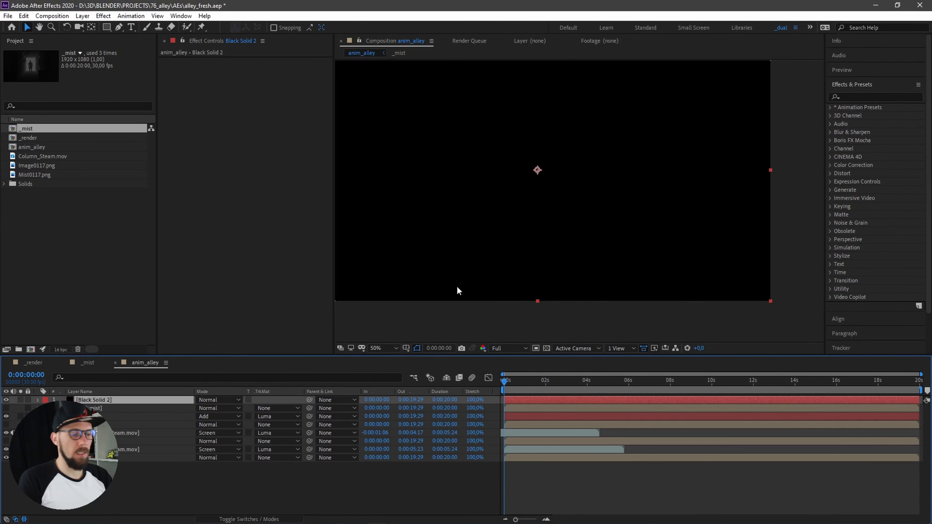
Apply the CC Drizzle effect to the new black solid
key(comma)
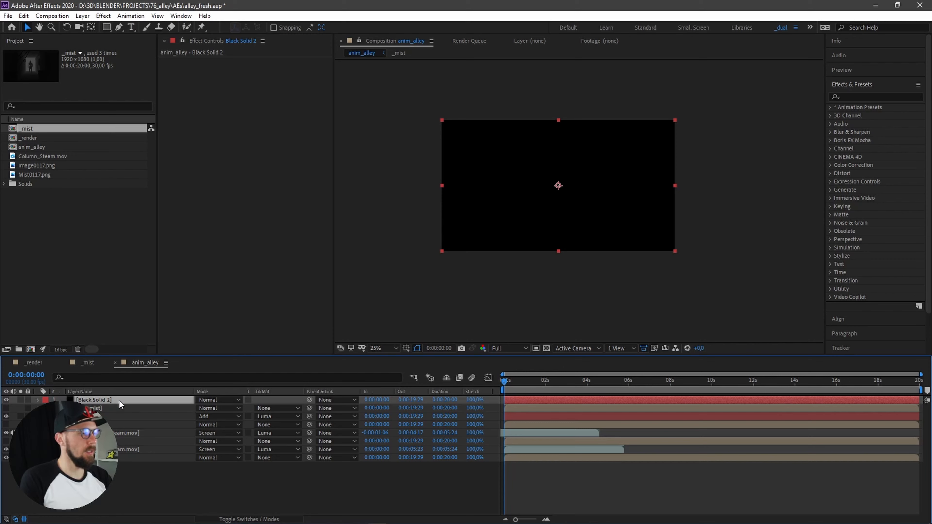
key(ctrl+space)
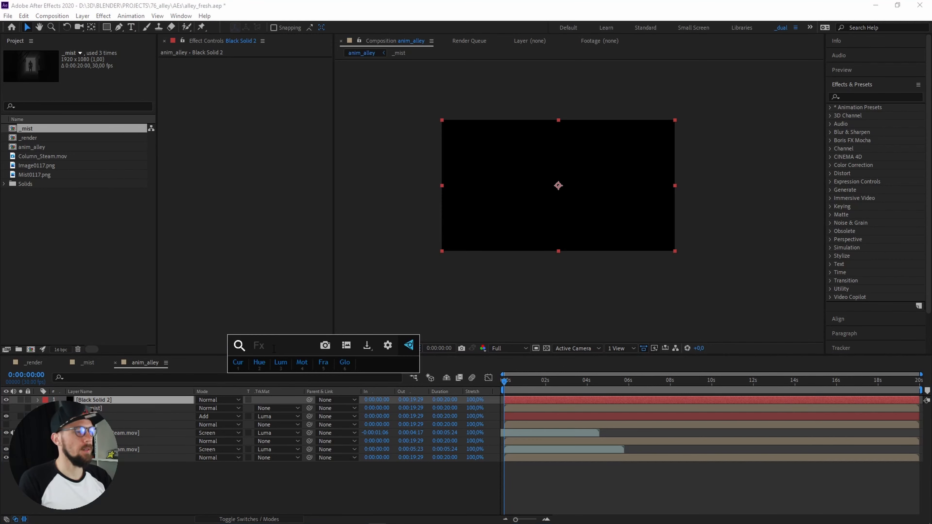
text(dri)
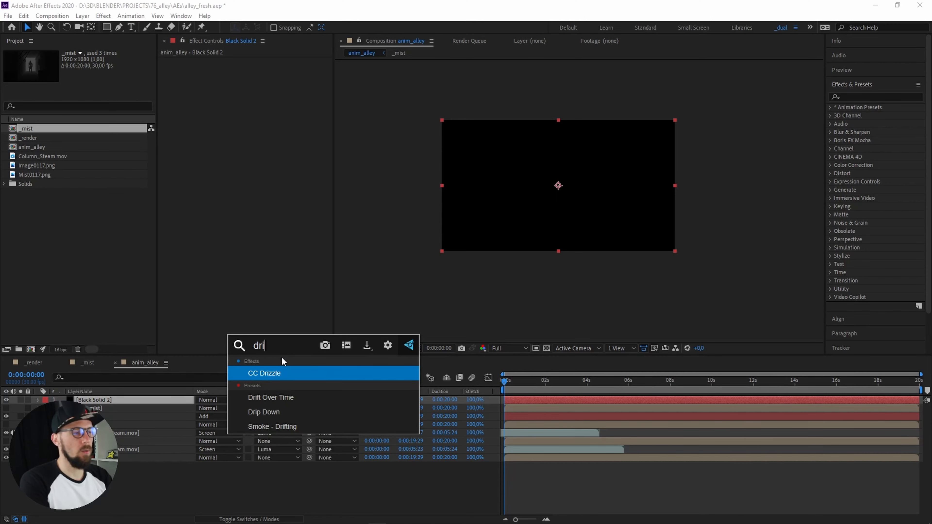
key(Return)
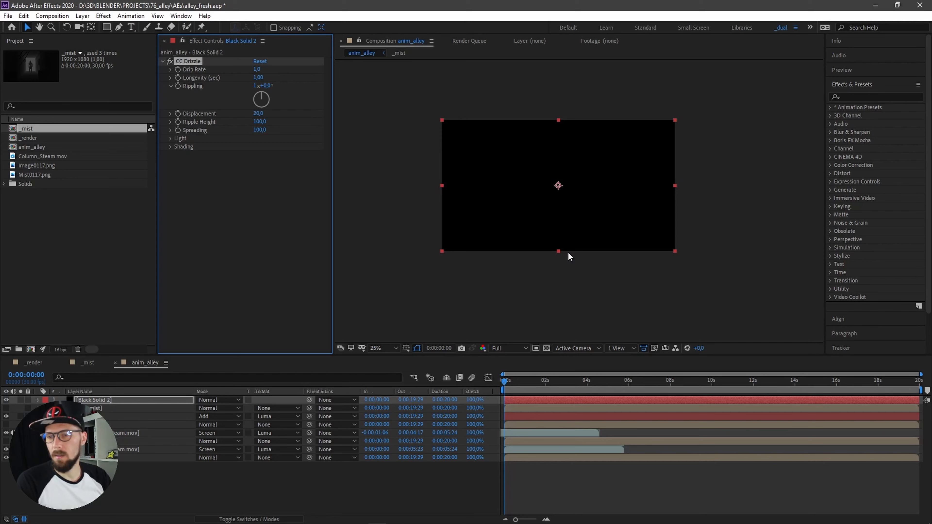
Open the settings of the CC Drizzle solid and change its color to mid gray, 808080
click(119, 398)
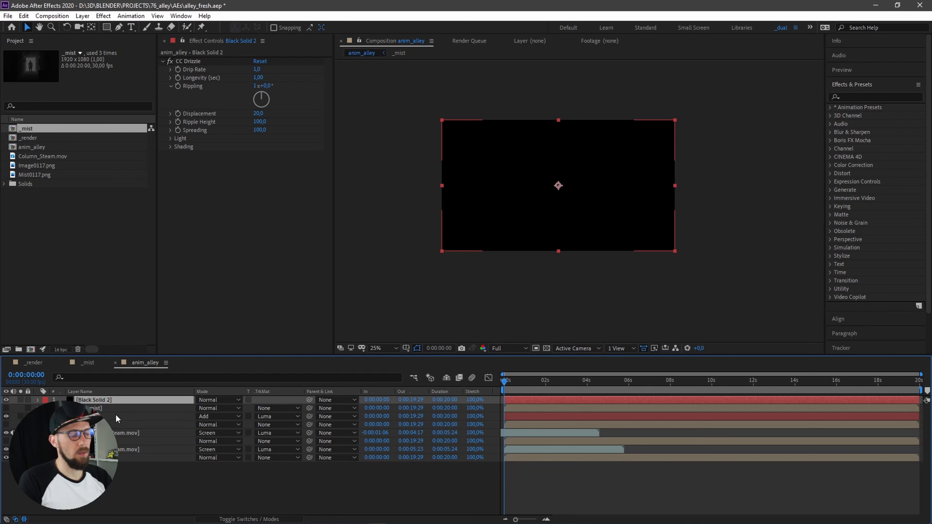
key(ctrl+shift+y)
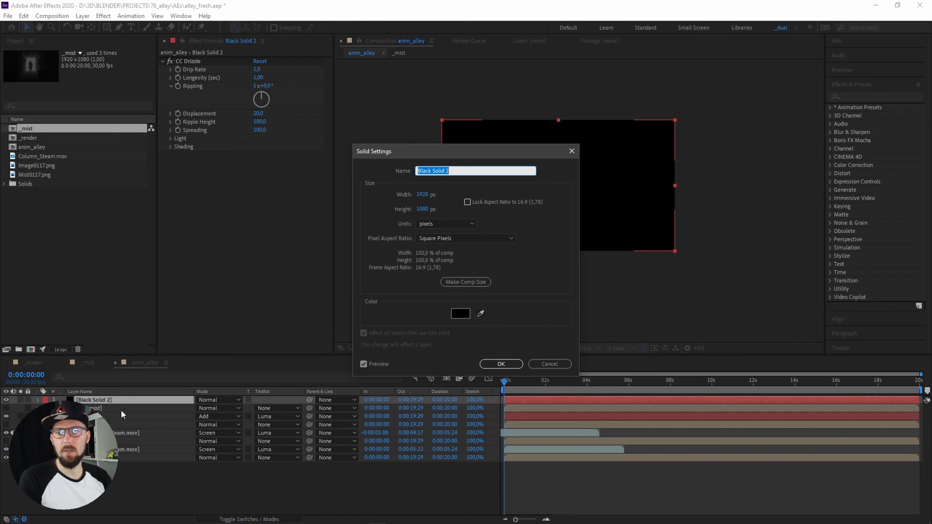
click(461, 314)
drag(412, 298, 326, 268)
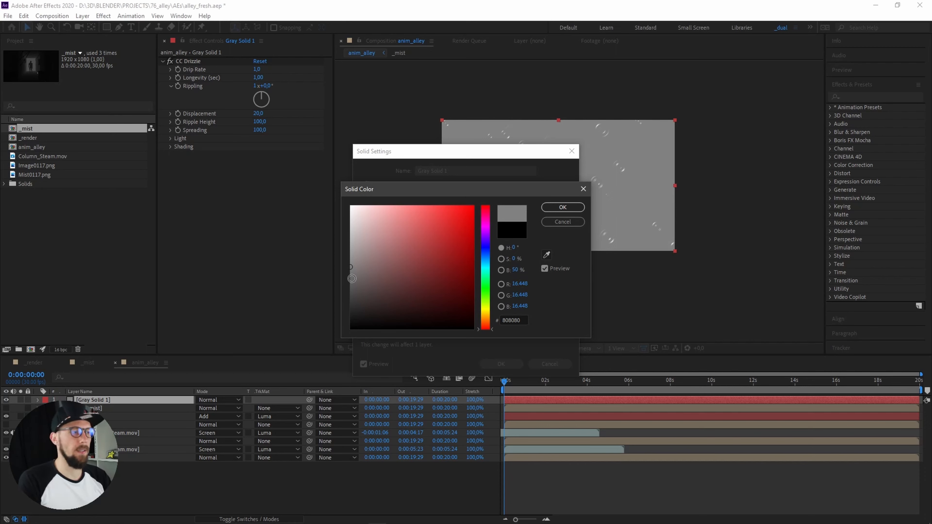
Try the solid's color at 0% and 100% brightness to compare how the drizzle ripples show
click(517, 270)
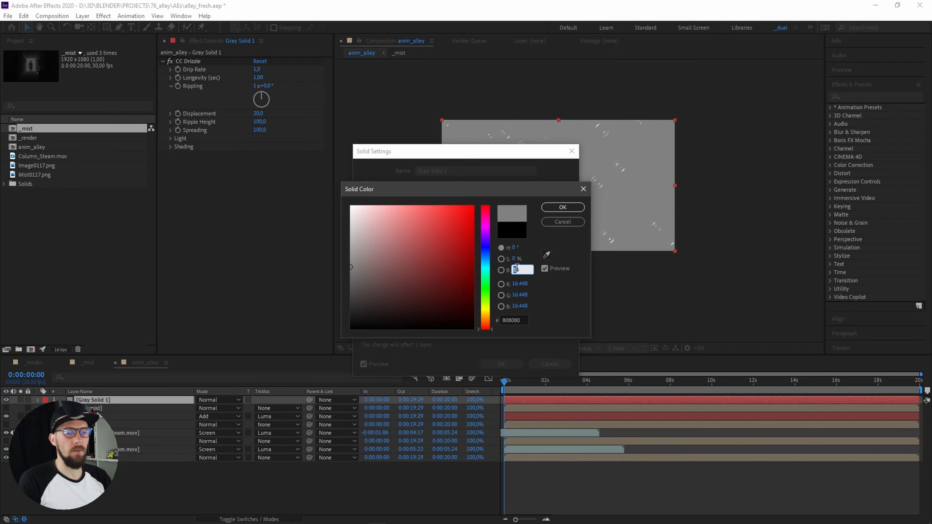
text(0)
key(Return)
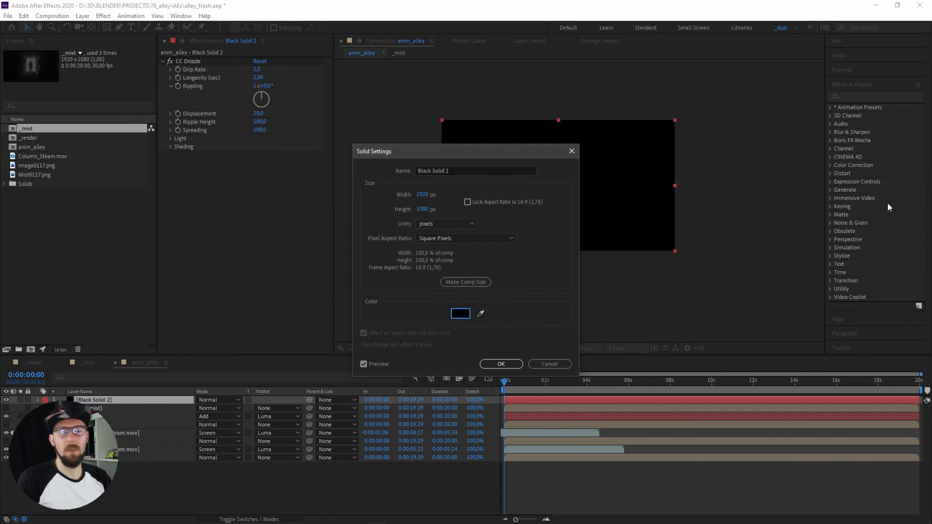
click(456, 316)
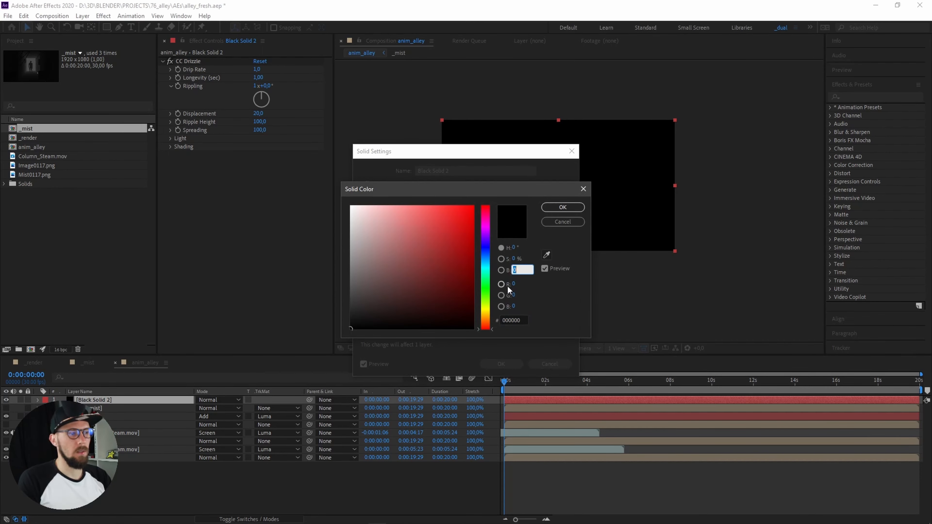
text(1)
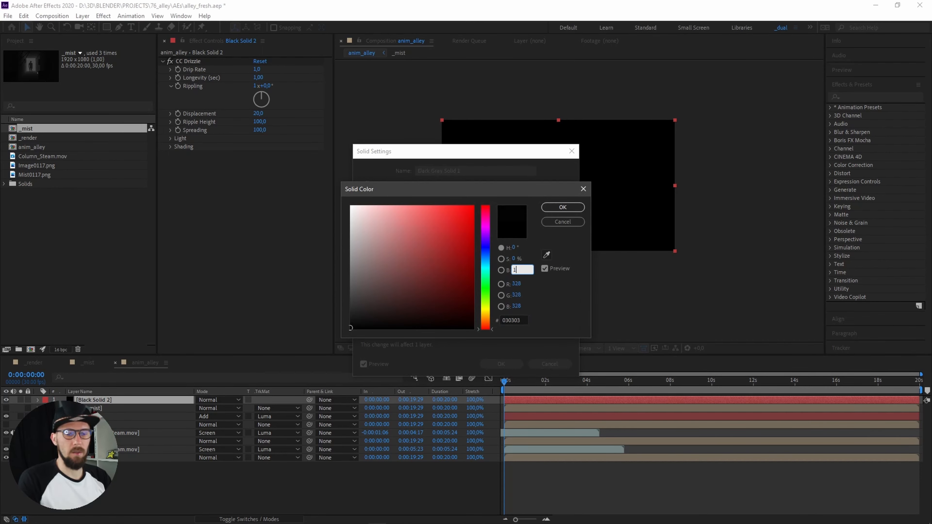
text(00)
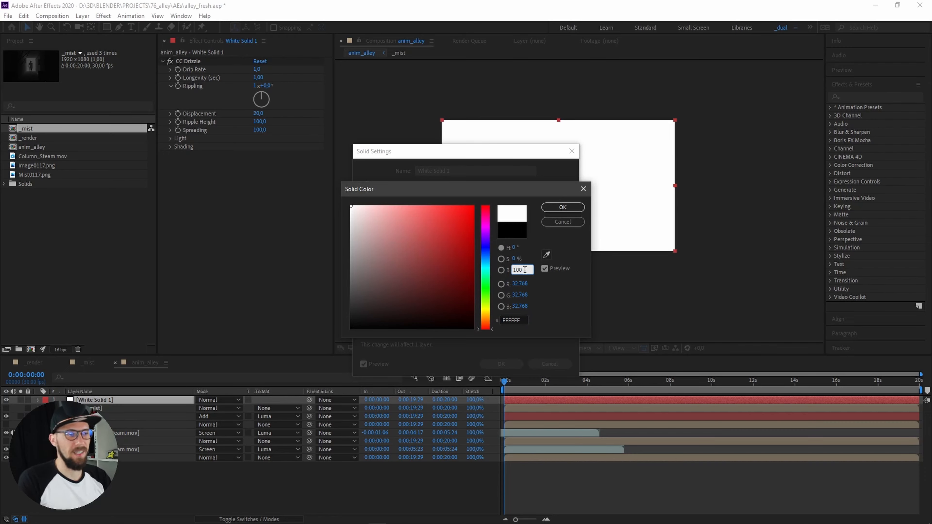
Set the solid color's brightness to 50% and apply the gray to the CC Drizzle solid
text(5)
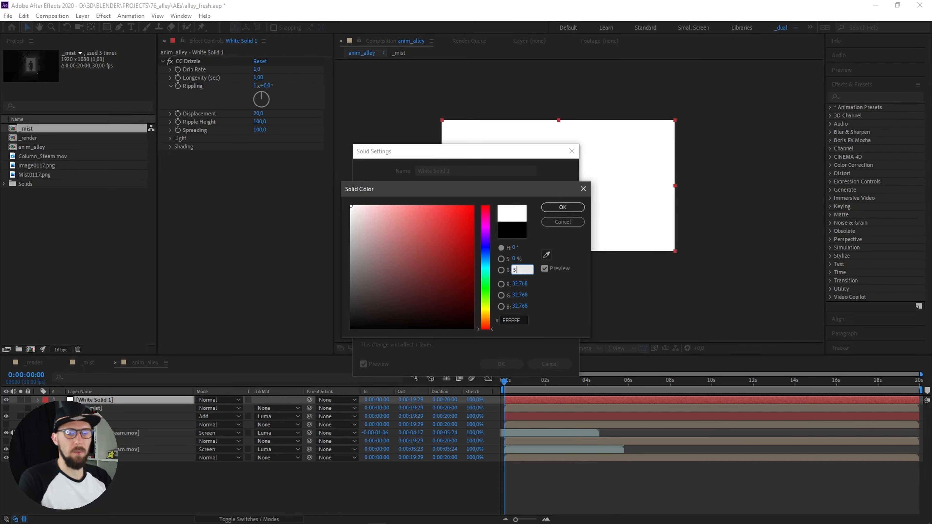
text(0)
click(563, 208)
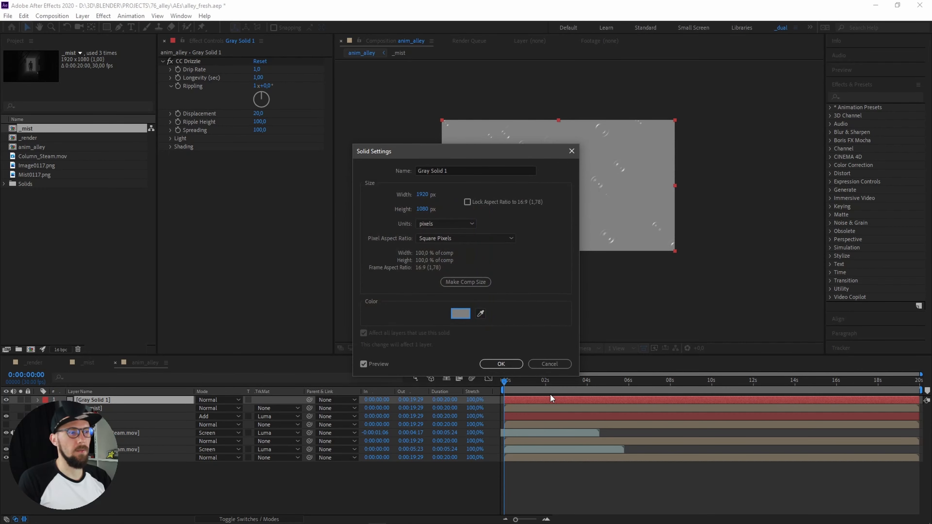
click(501, 364)
key(period)
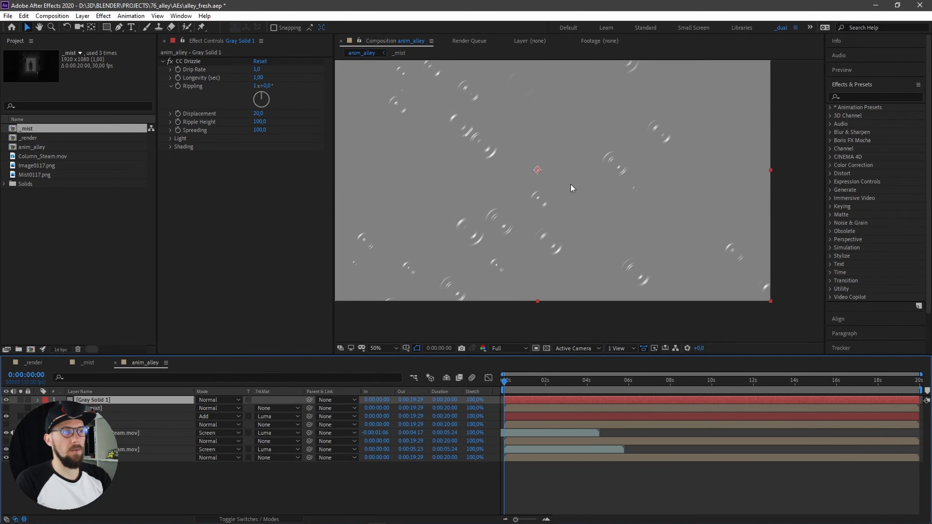
Preview the drizzle ripples and add a Curves effect to the gray solid
key(space)
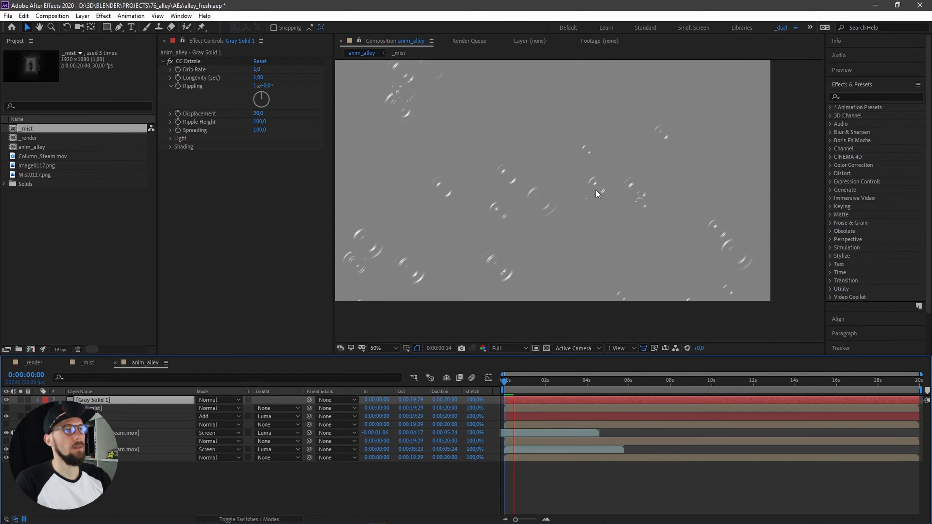
key(space)
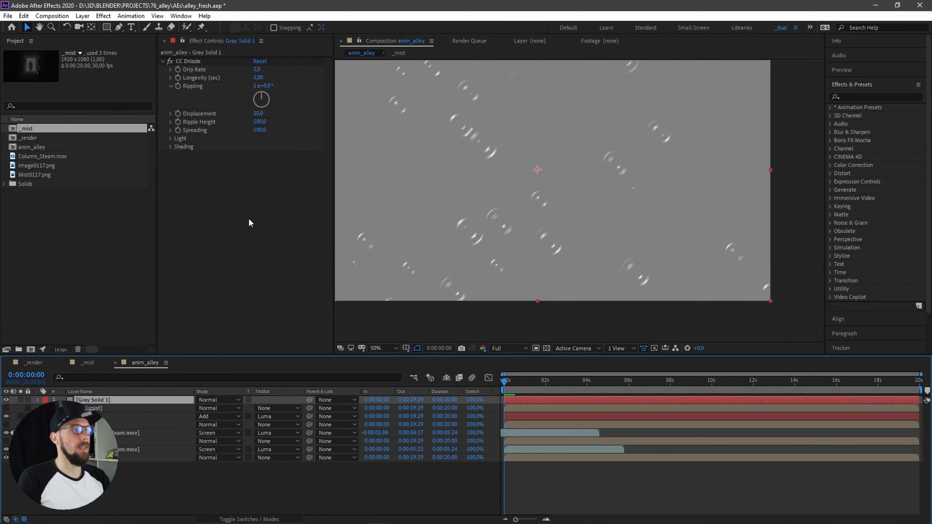
click(257, 227)
key(ctrl+space)
click(181, 222)
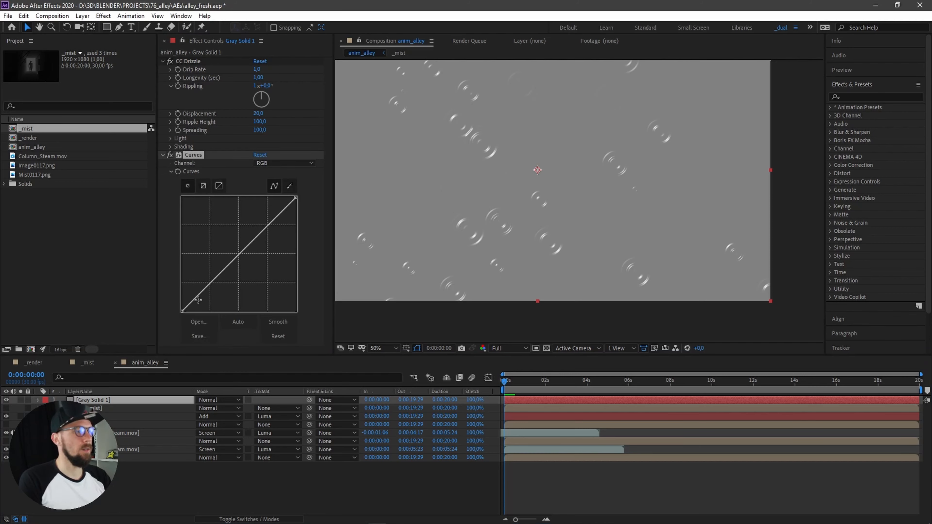
Steepen the RGB curve around its midpoint to isolate bright white ripples on black, and preview the animation
drag(181, 312, 243, 321)
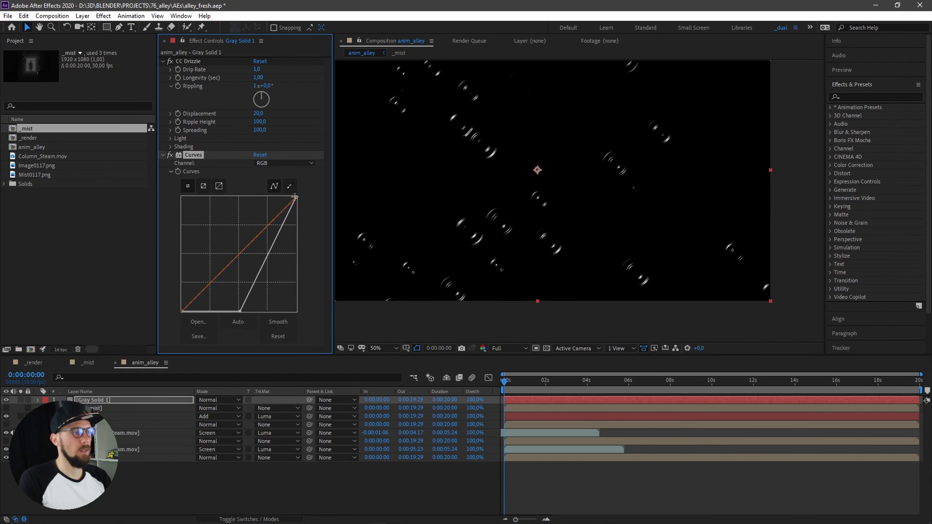
drag(295, 197, 246, 195)
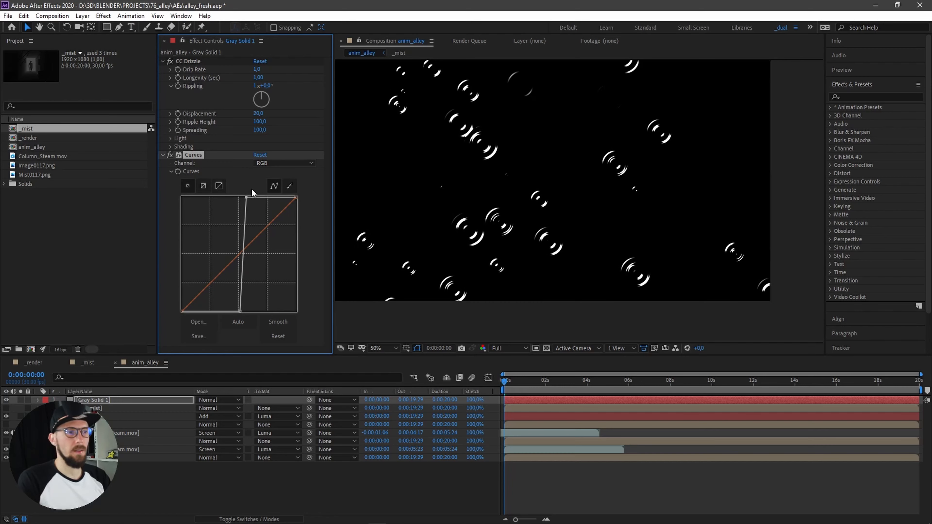
key(space)
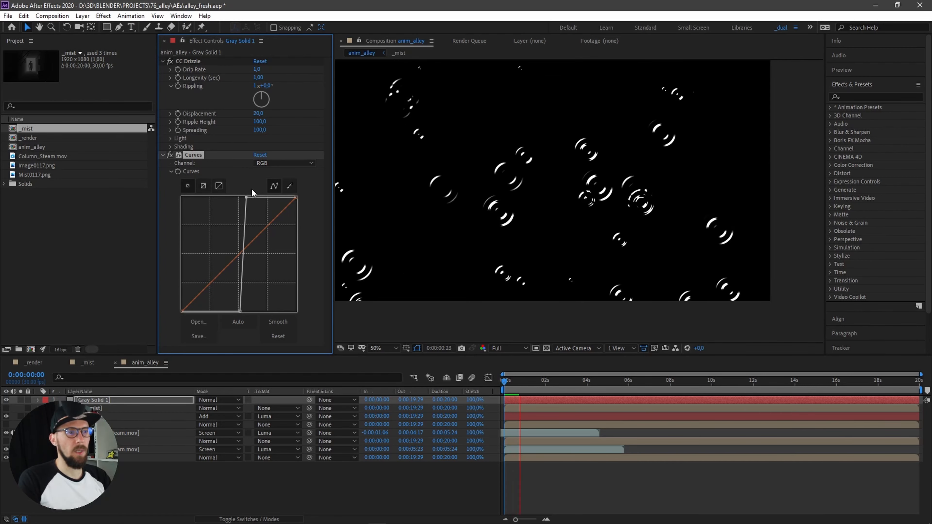
key(space)
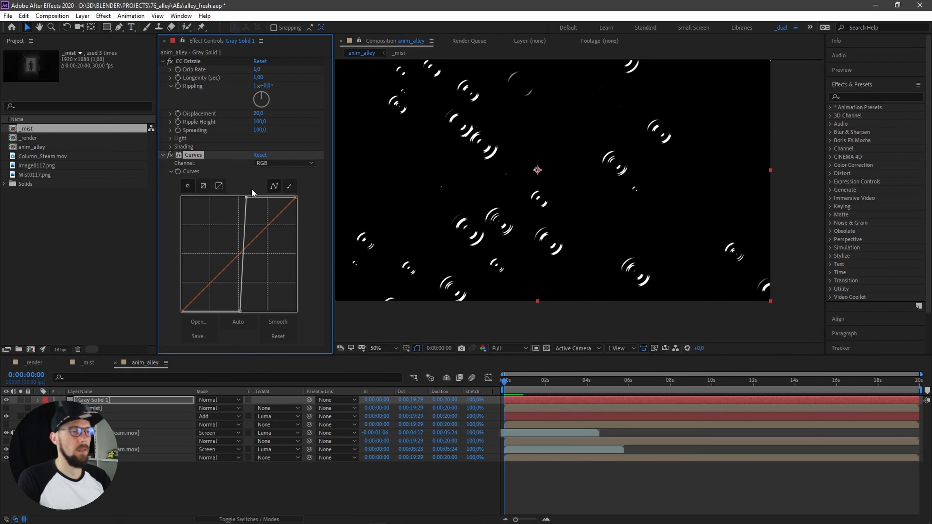
key(space)
key(space)
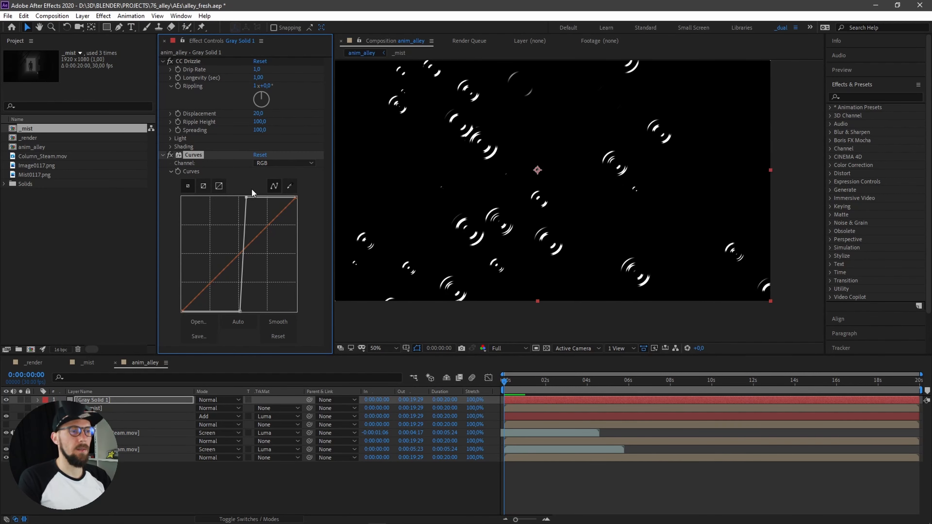
key(space)
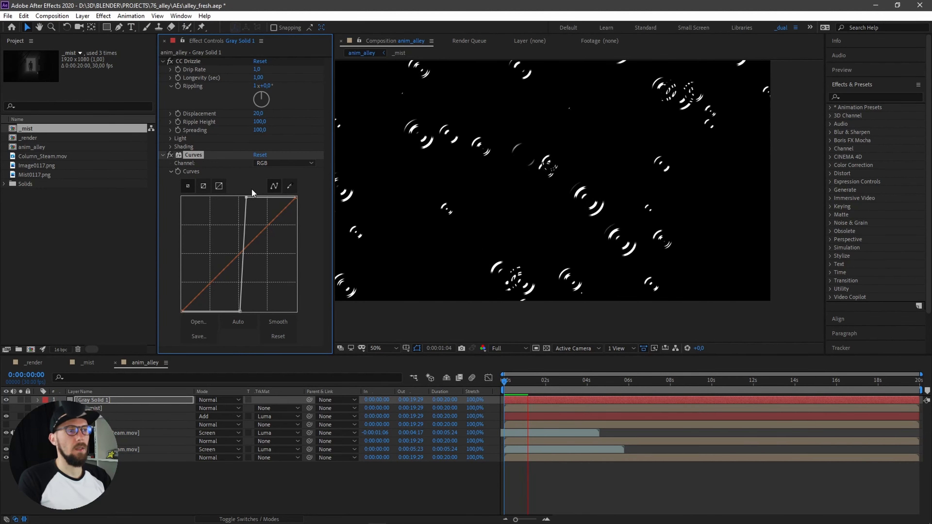
key(space)
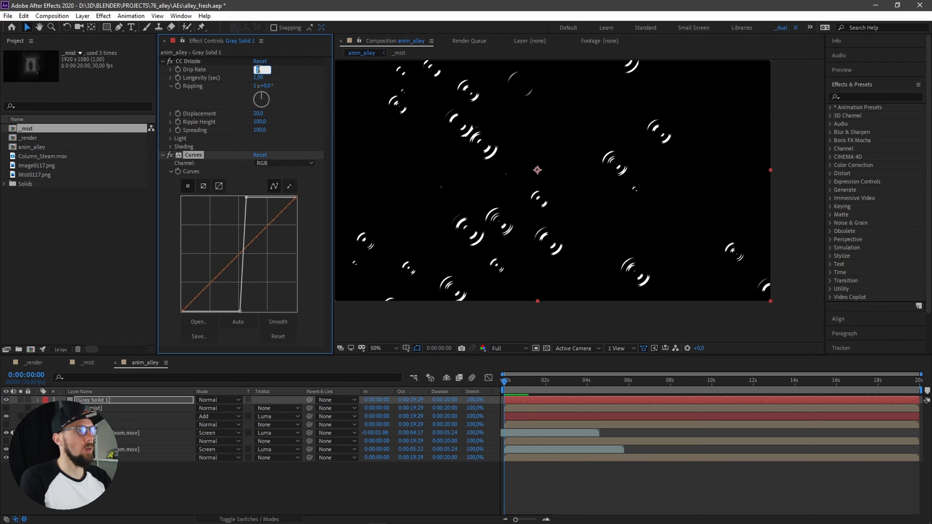
Set the CC Drizzle Drip Rate to 3 and preview the denser ripples
text(3)
key(Return)
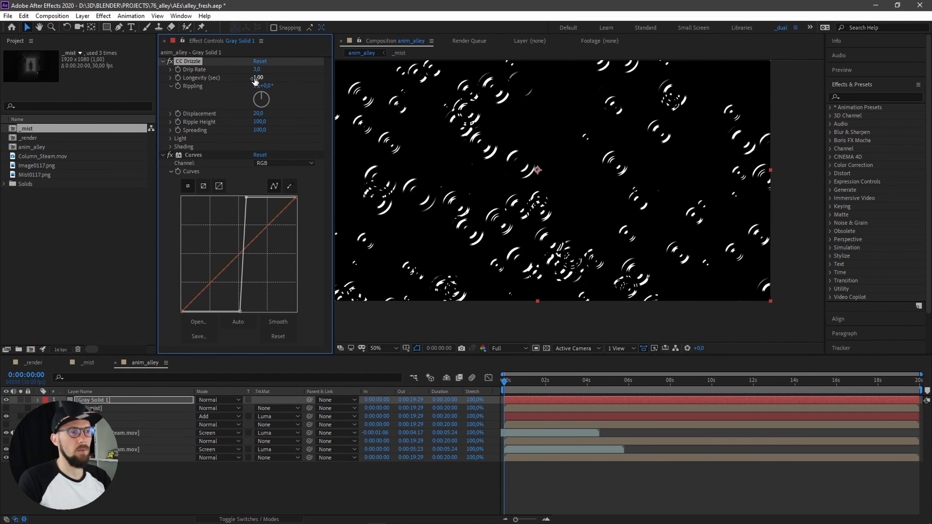
key(space)
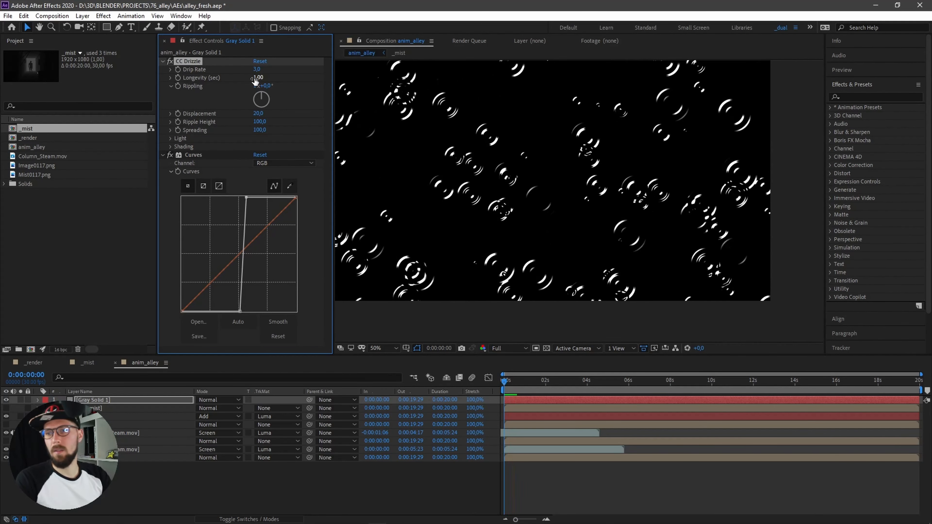
key(space)
Turn the gray drizzle solid into a 3D layer
click(231, 490)
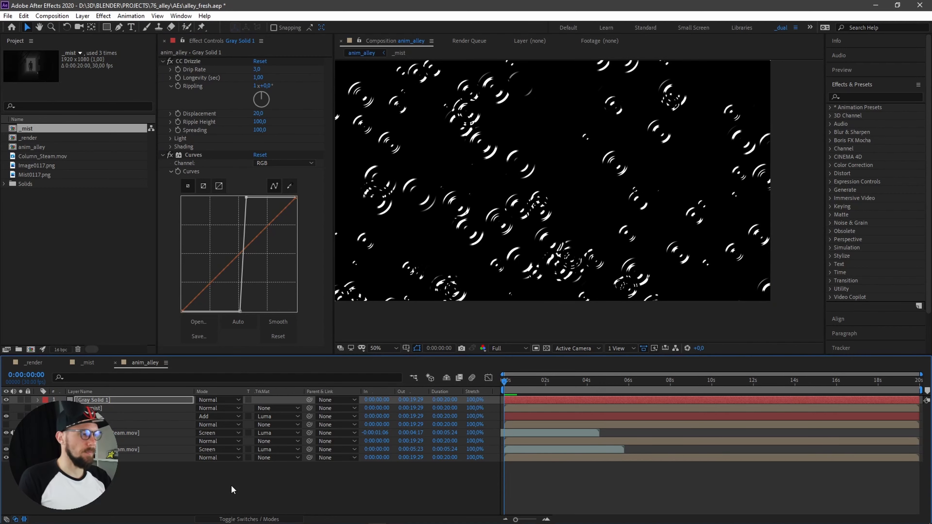
click(129, 400)
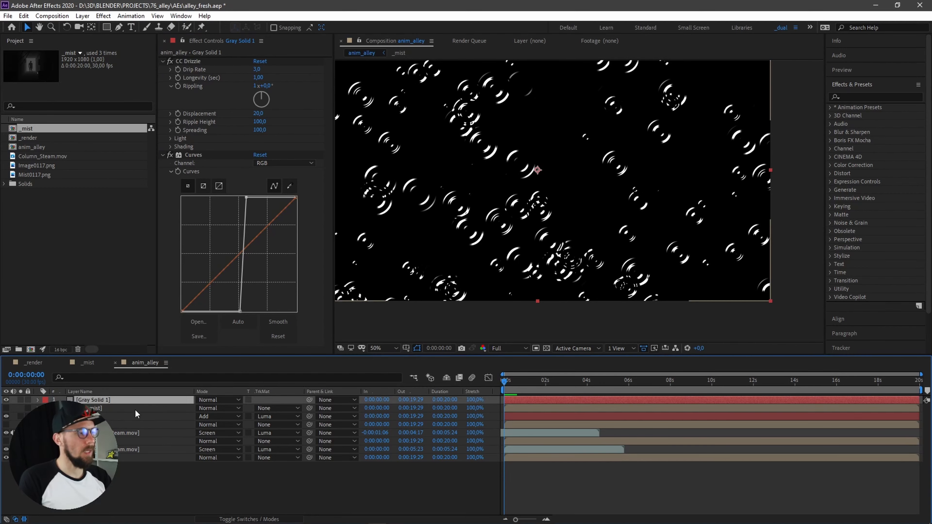
click(244, 520)
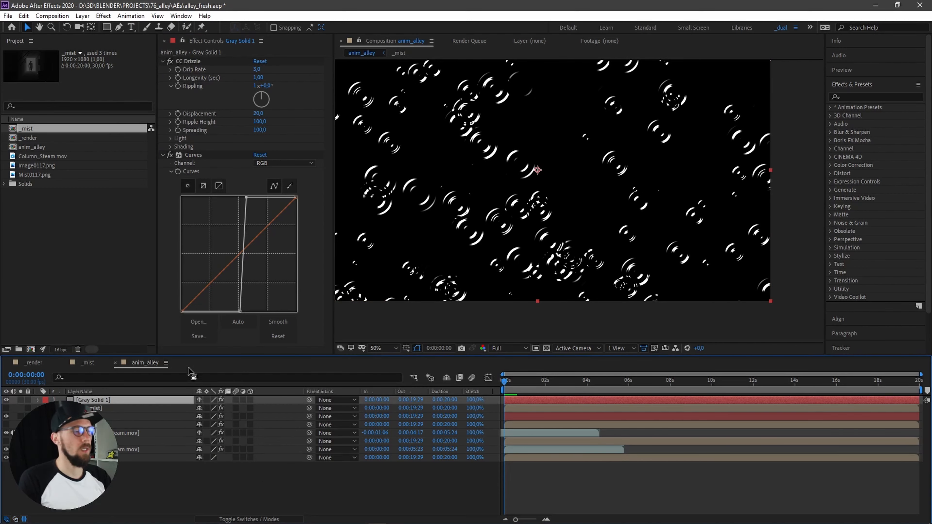
click(250, 400)
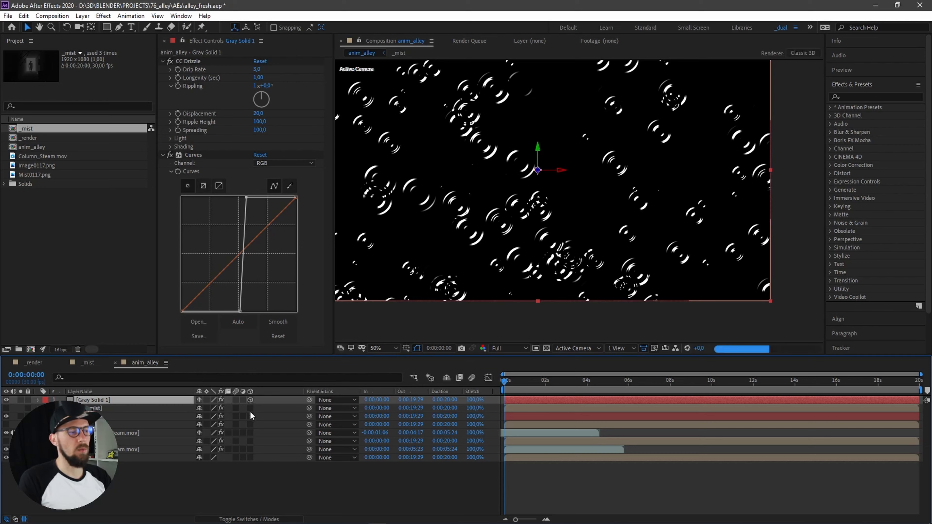
Reveal the gray solid's position and rotation, push it back to Z 10150 and tilt its X rotation to -55°
key(comma)
key(comma)
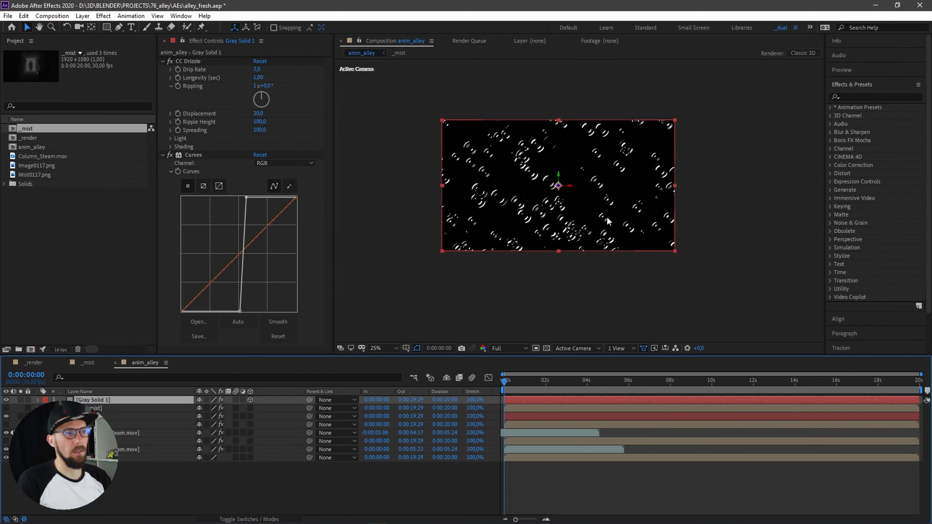
key(p)
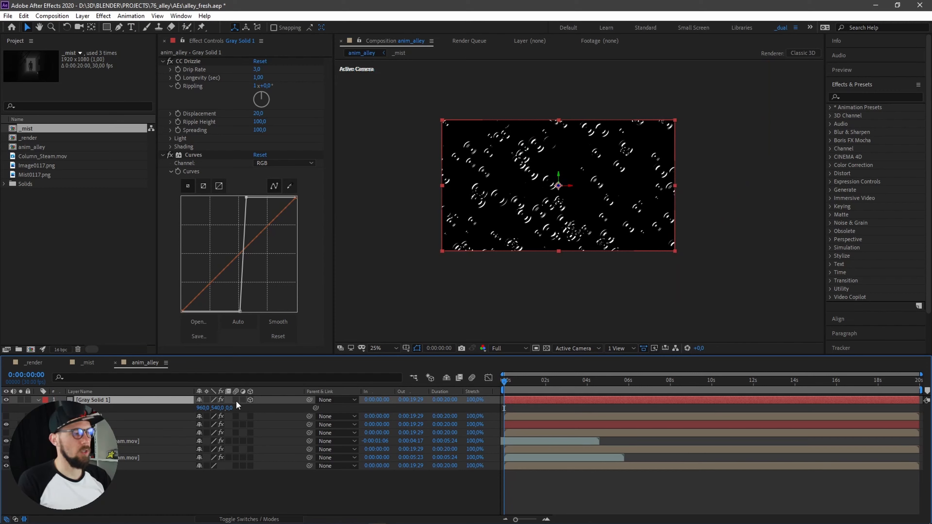
key(shift+r)
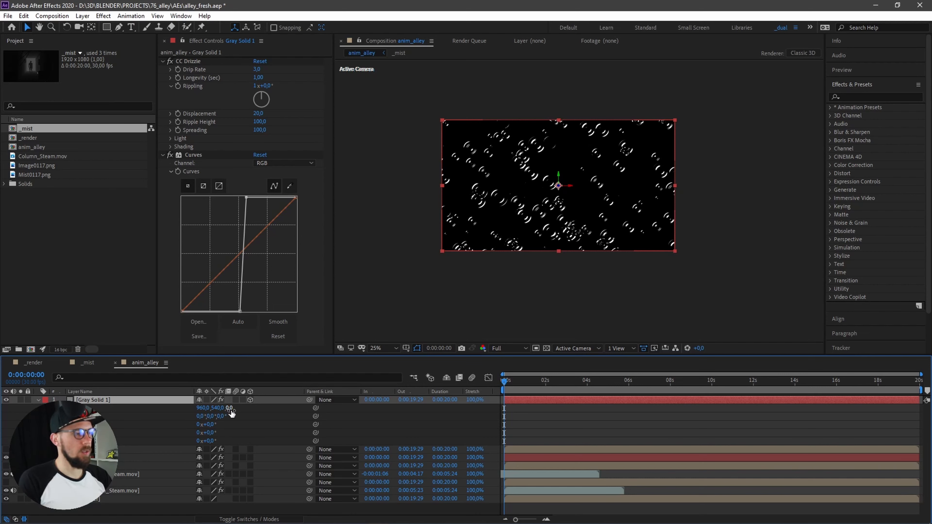
drag(230, 408, 261, 414)
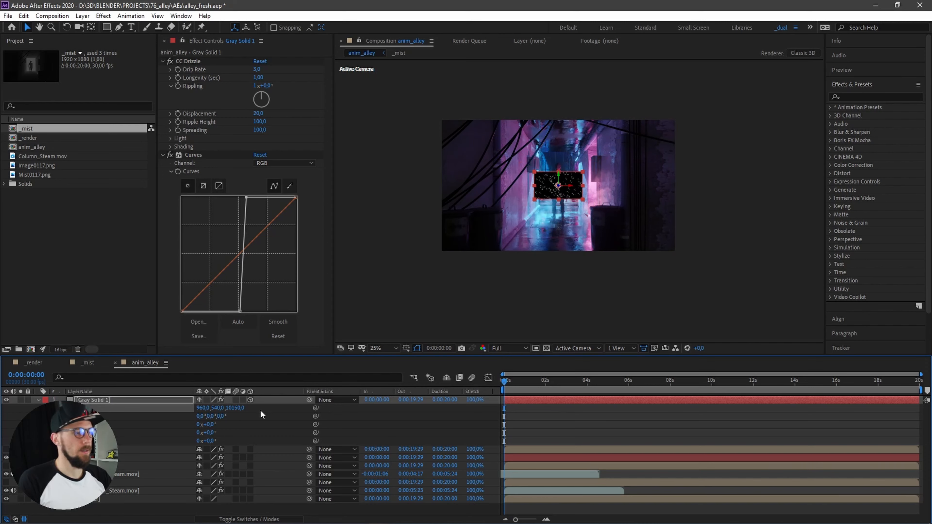
drag(208, 424, 187, 428)
Lower the gray solid to the alley floor at about Y 1571 and Z 11030, with an X rotation of -78°
scroll(598, 234, up, 2)
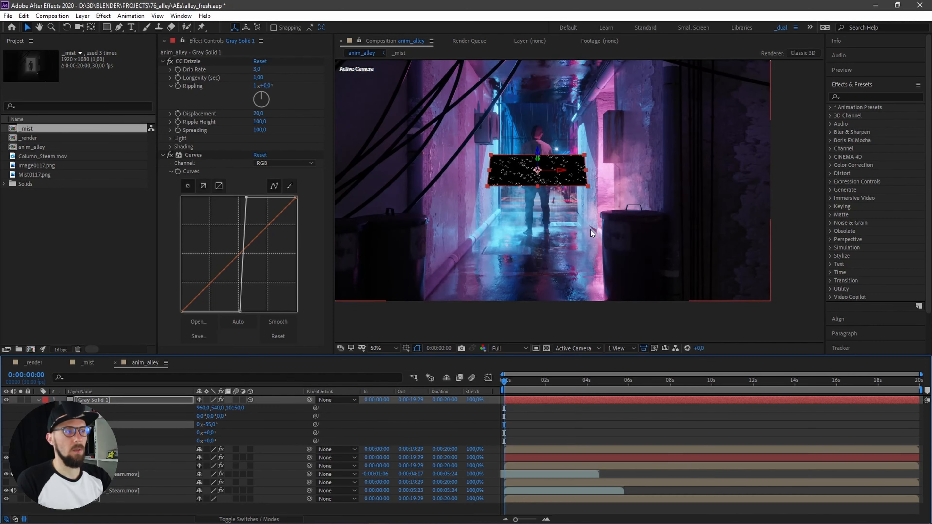
drag(538, 158, 556, 507)
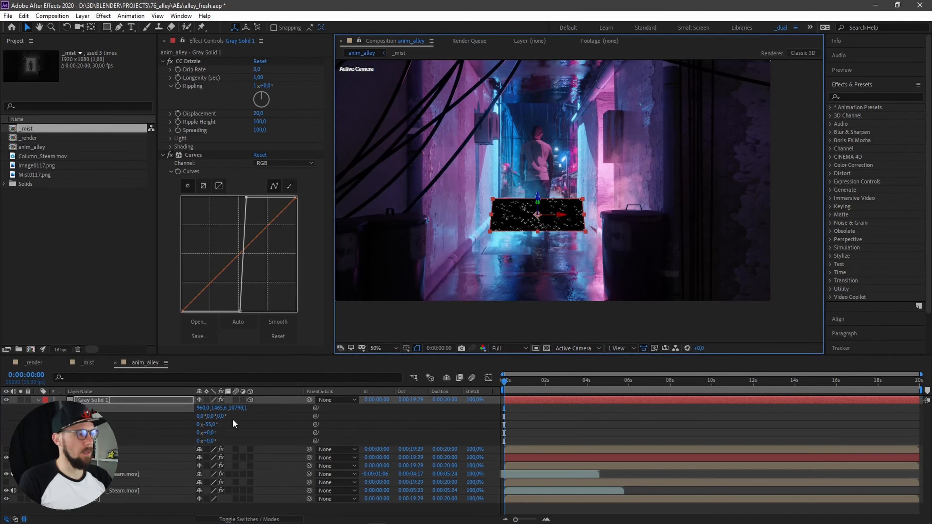
drag(241, 410, 317, 410)
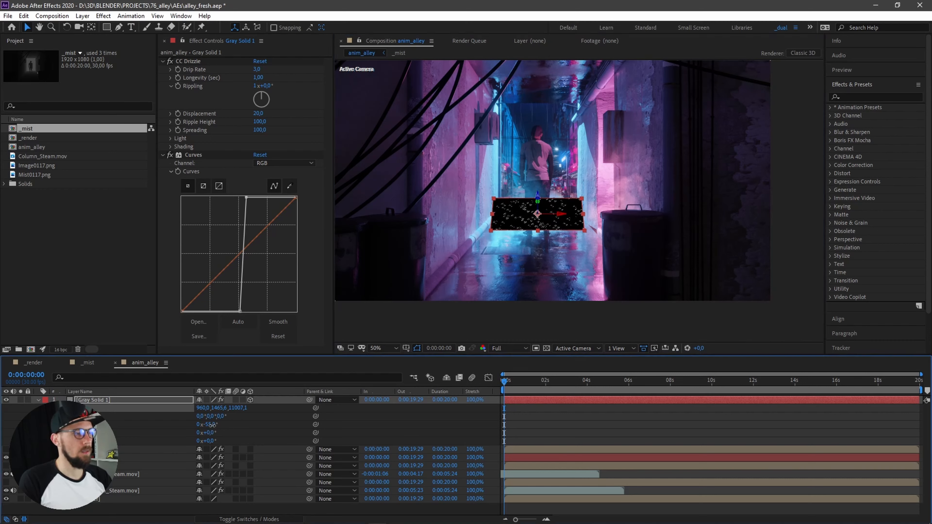
drag(213, 425, 204, 426)
drag(537, 189, 537, 202)
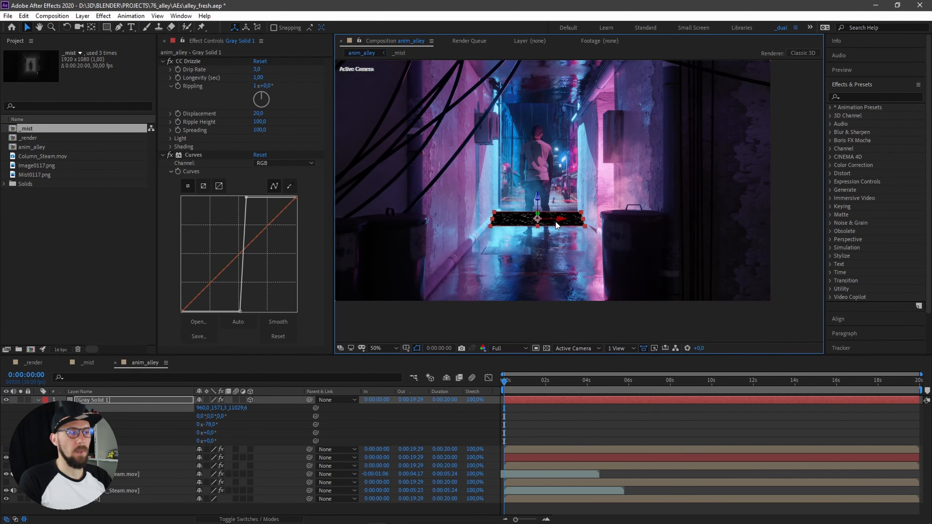
Refine the solid's floor alignment with an X rotation of -83° and a position of about Y 1578, Z 11930
scroll(537, 220, up, 2)
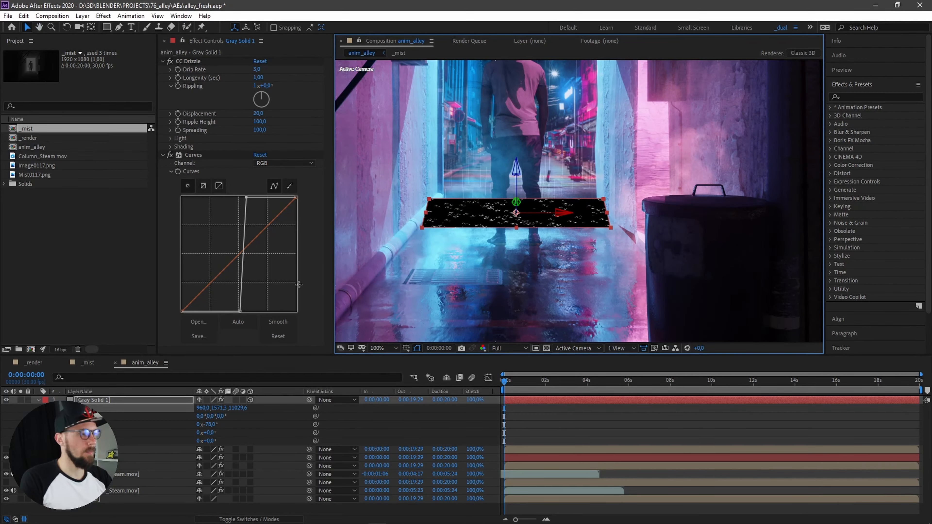
drag(216, 424, 284, 400)
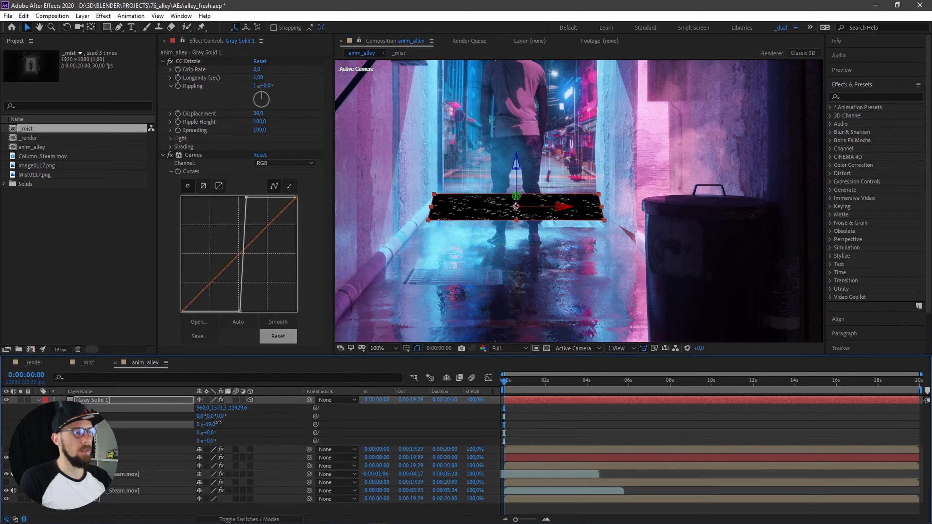
drag(207, 424, 208, 425)
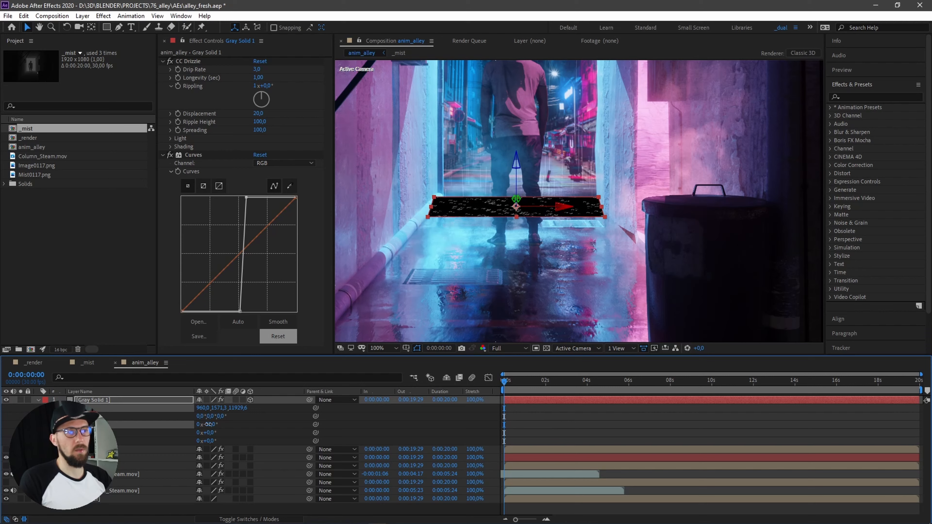
drag(516, 167, 514, 169)
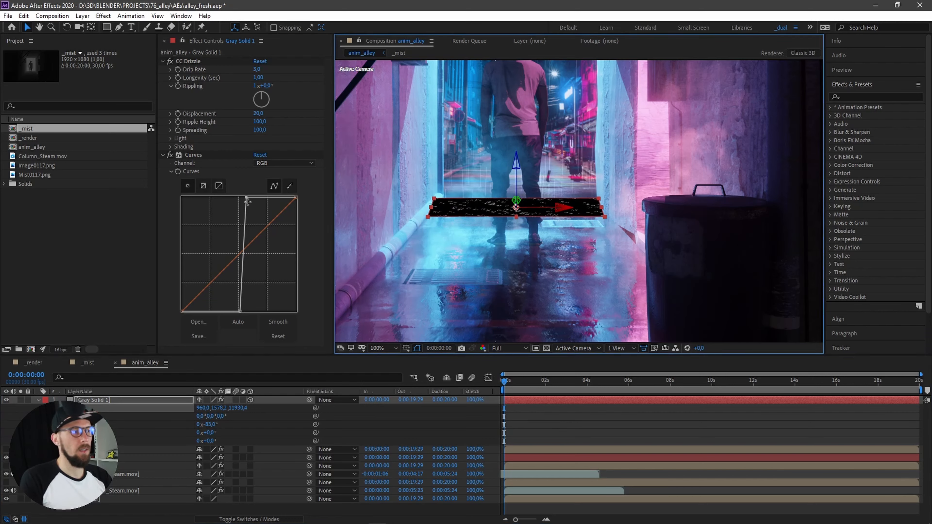
Collapse the existing effects on the gray solid and add the CC Power Pin effect
click(163, 154)
click(166, 59)
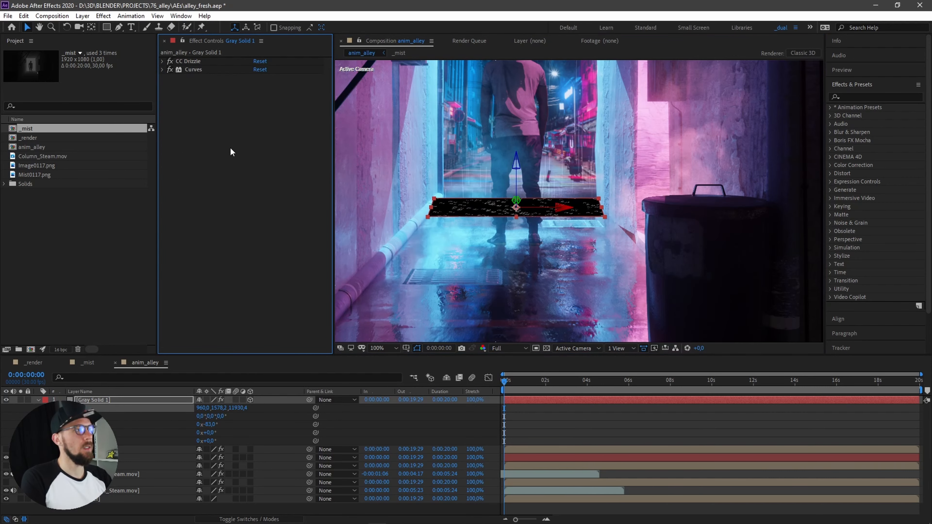
key(ctrl+space)
text(pin)
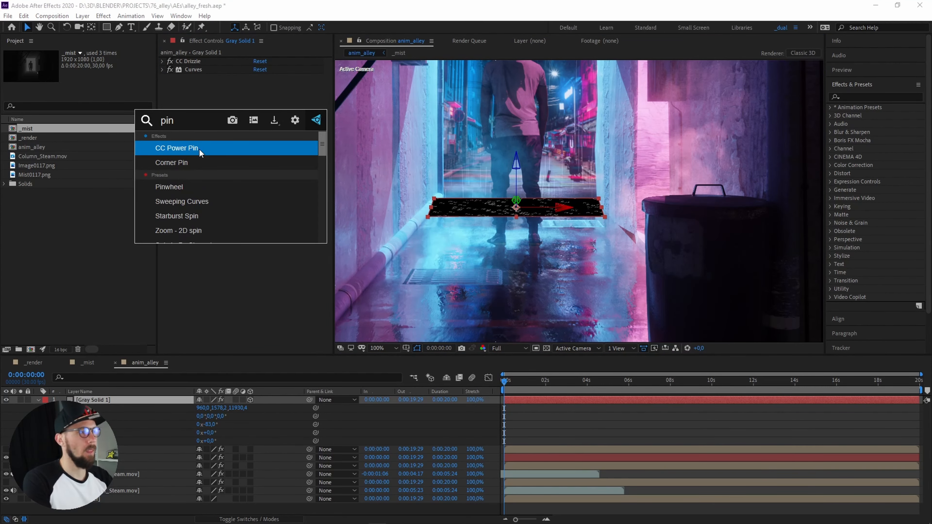
key(Return)
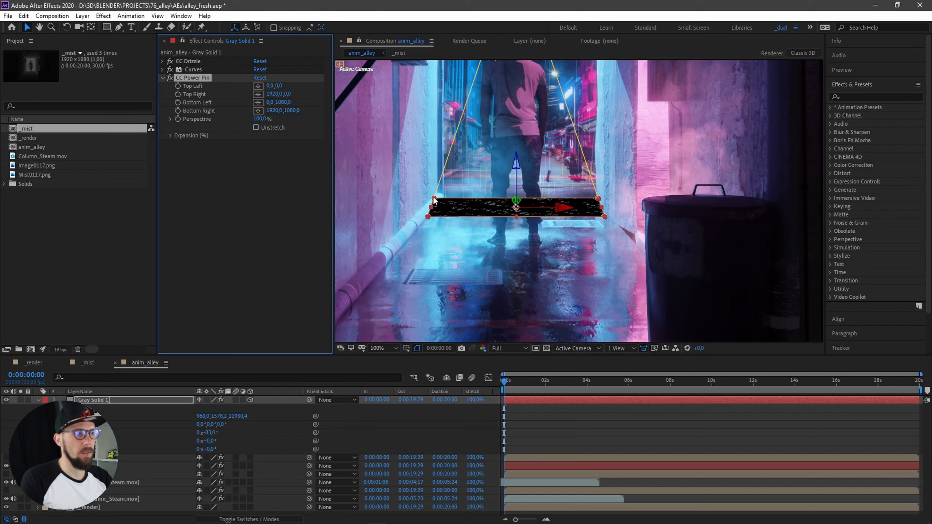
Pin the solid's corners to the alley floor, Top Left 99.9, 60.9, Top Right 1870.6, -30.6, Bottom Right 1962.2, 1080, and hide the layer controls
drag(434, 200, 442, 202)
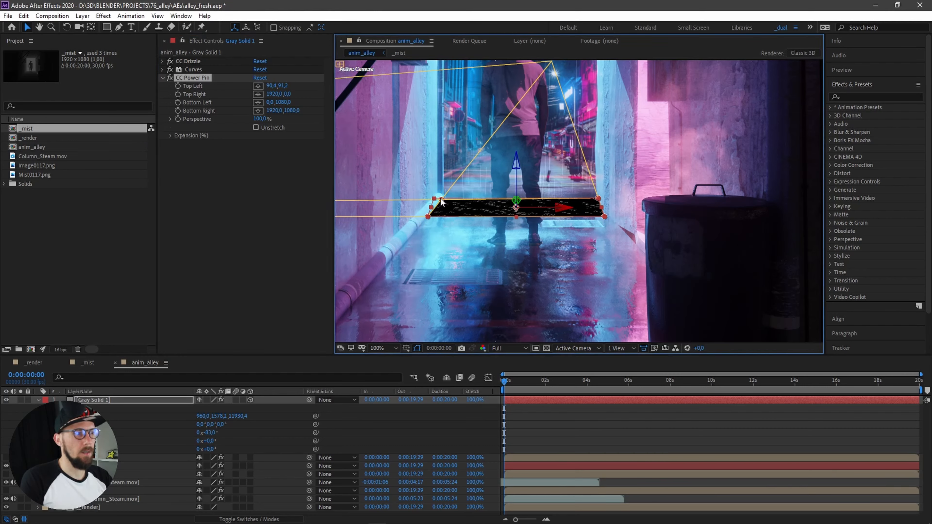
drag(598, 200, 611, 220)
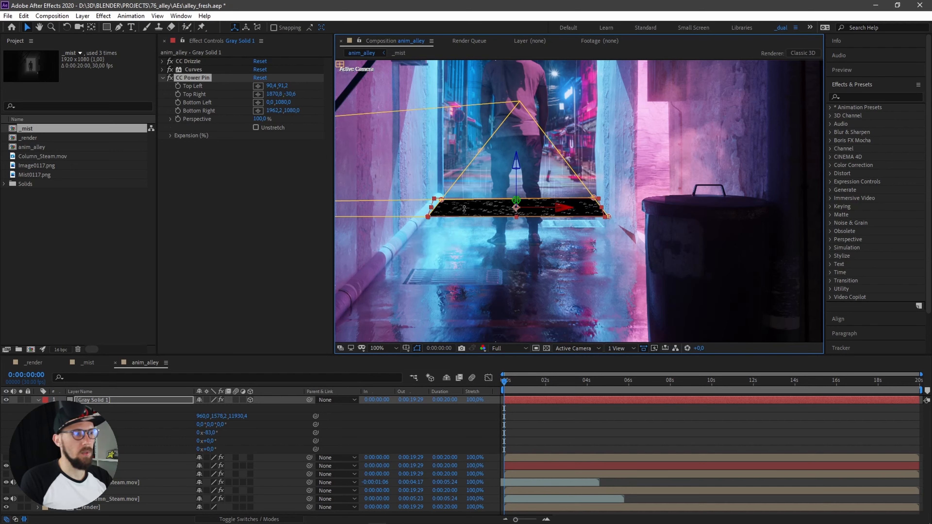
drag(446, 198, 446, 199)
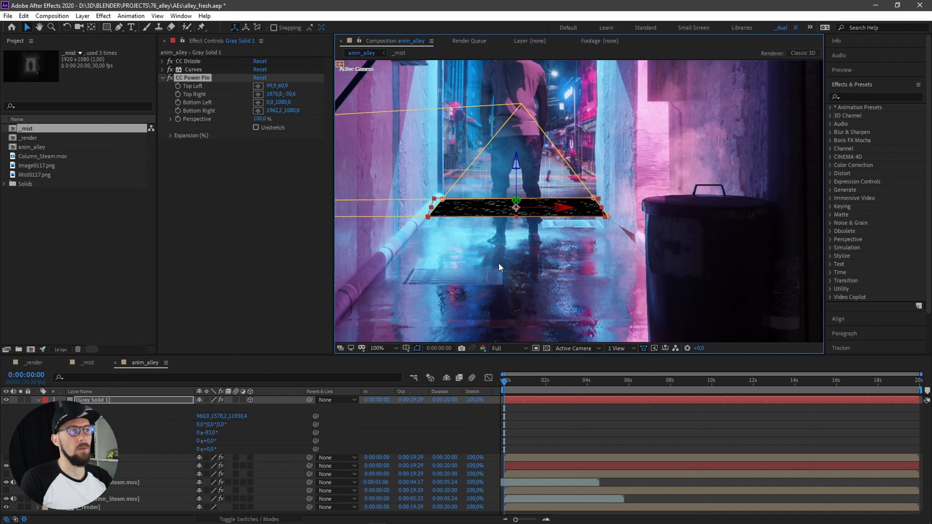
key(ctrl+shift+h)
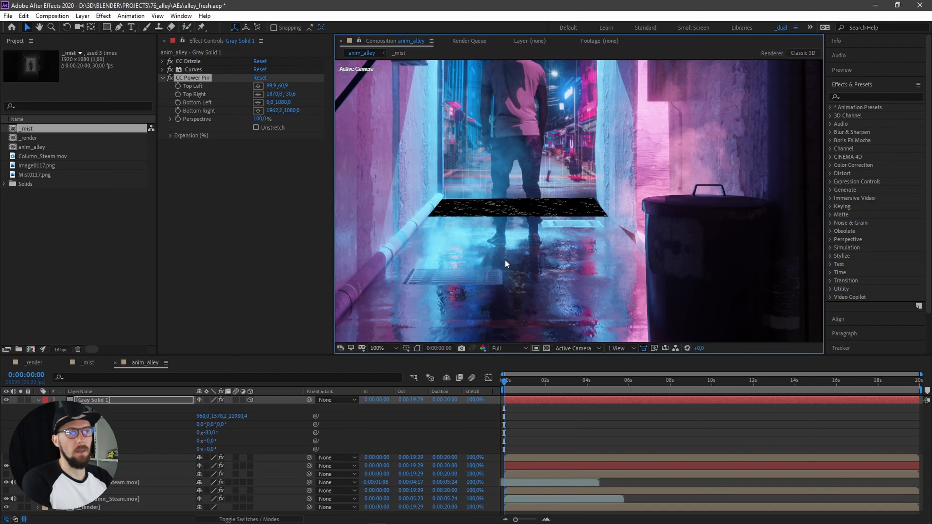
Move the CC Power Pin Top Right corner of the gray solid to 1865.3, 60.9 and preview the ripples with layer controls hidden
key(ctrl+shift+h)
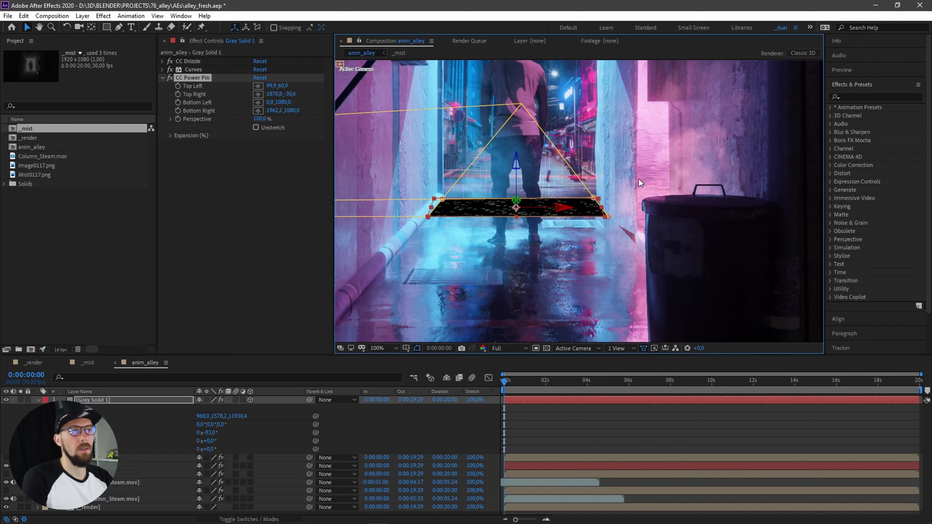
drag(594, 199, 593, 200)
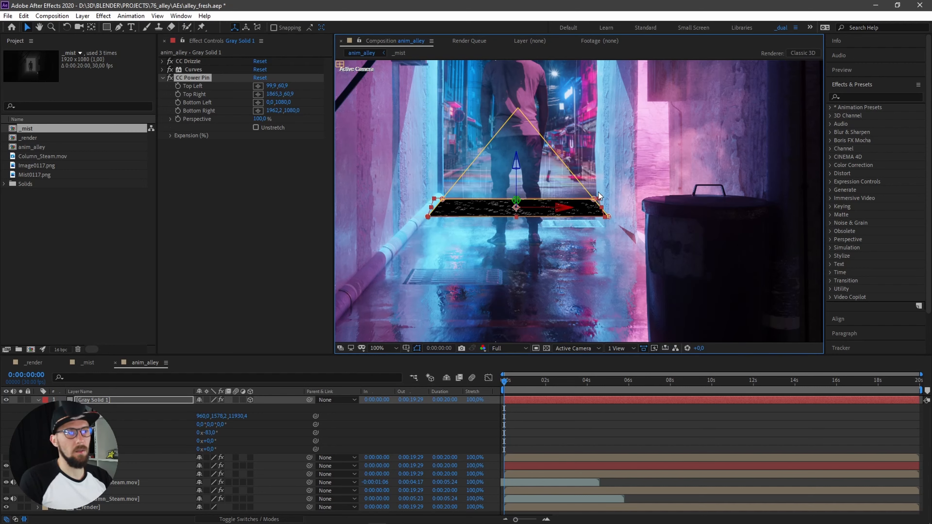
key(ctrl+shift+h)
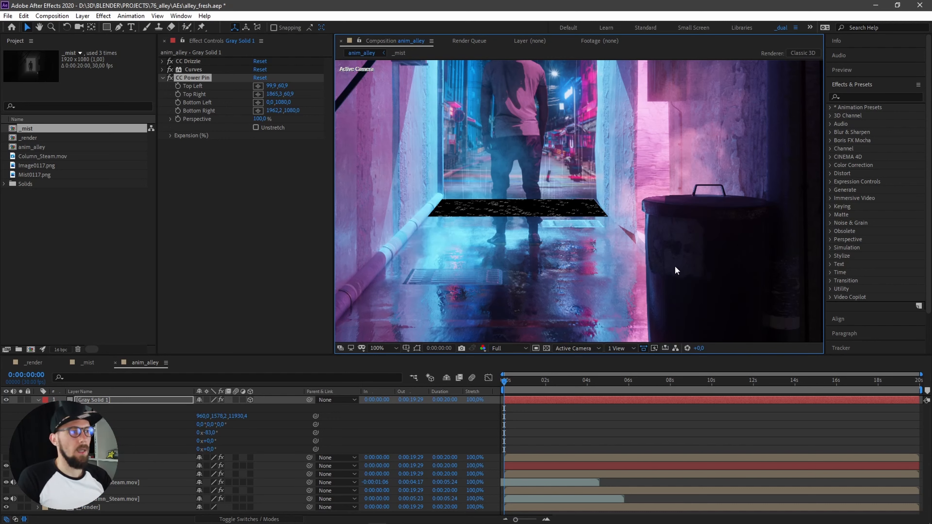
key(space)
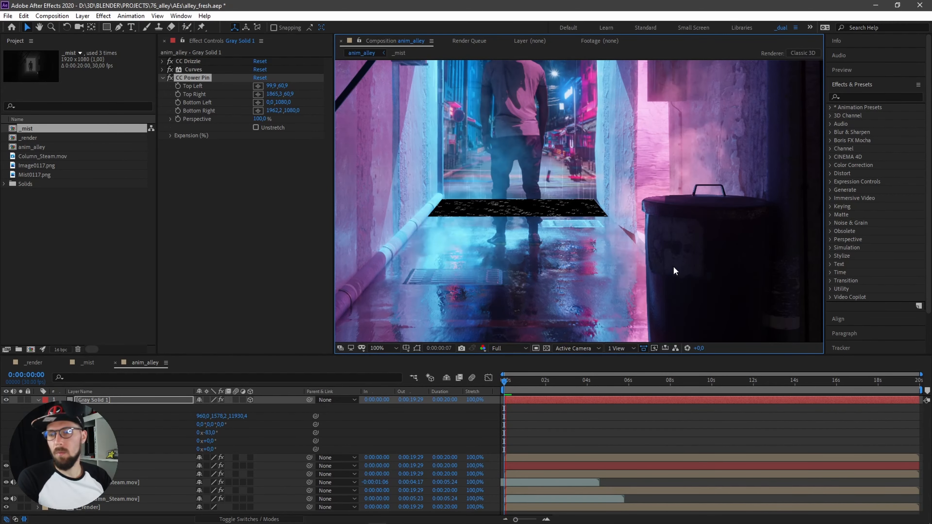
key(space)
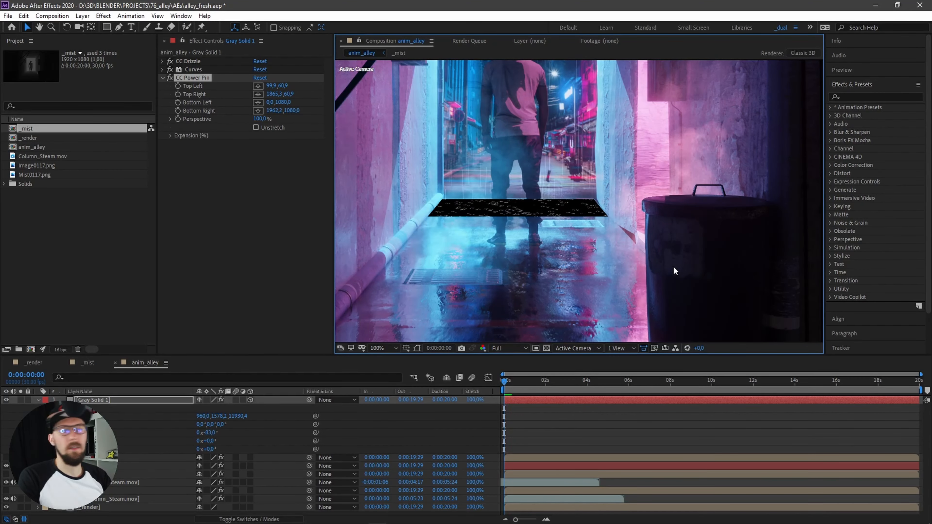
Pre-compose the gray solid as _drizzle, moving all attributes into the new composition
click(38, 400)
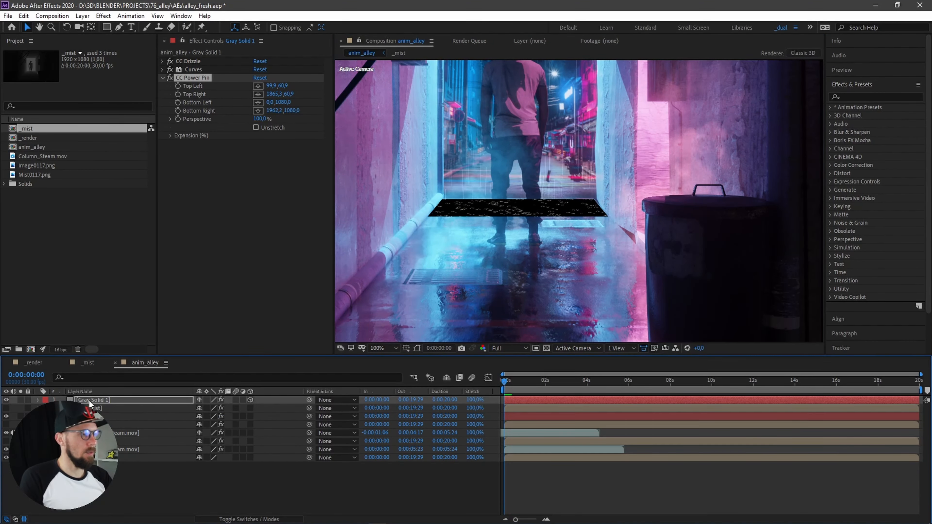
click(97, 402)
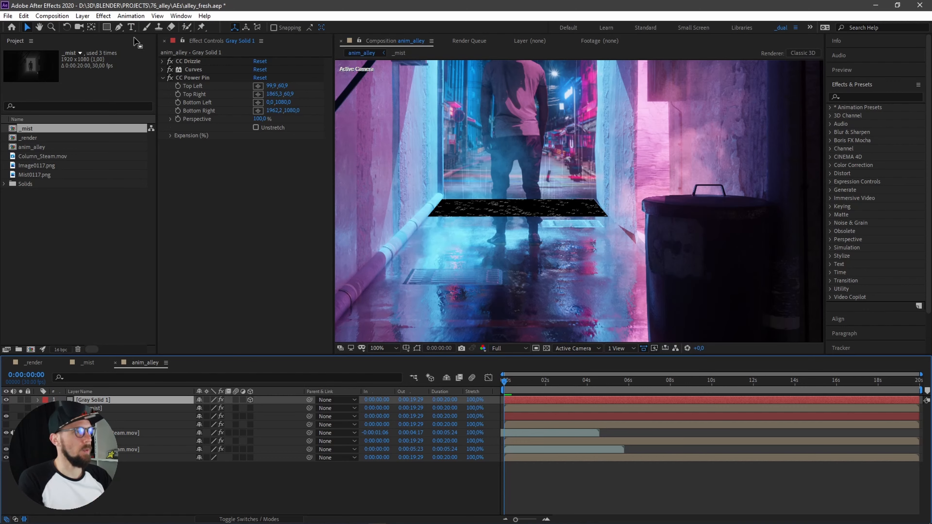
click(83, 16)
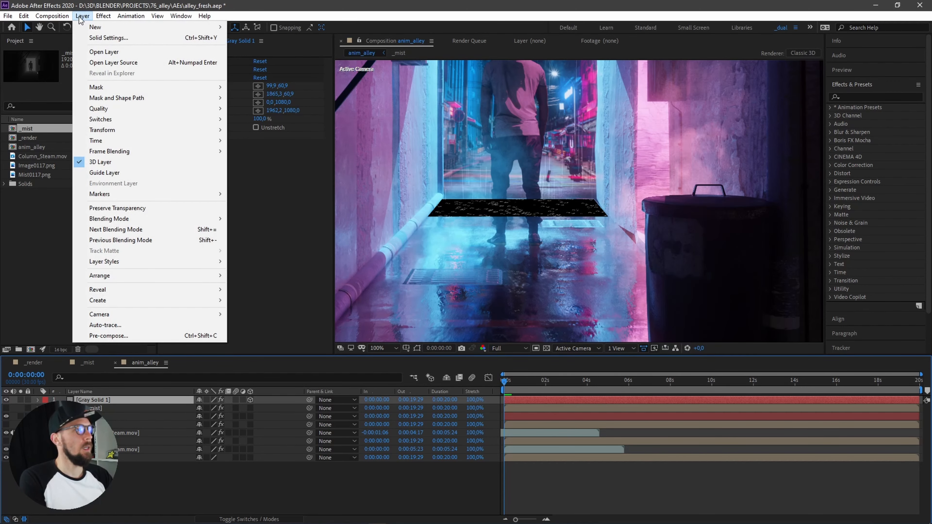
click(117, 337)
click(392, 263)
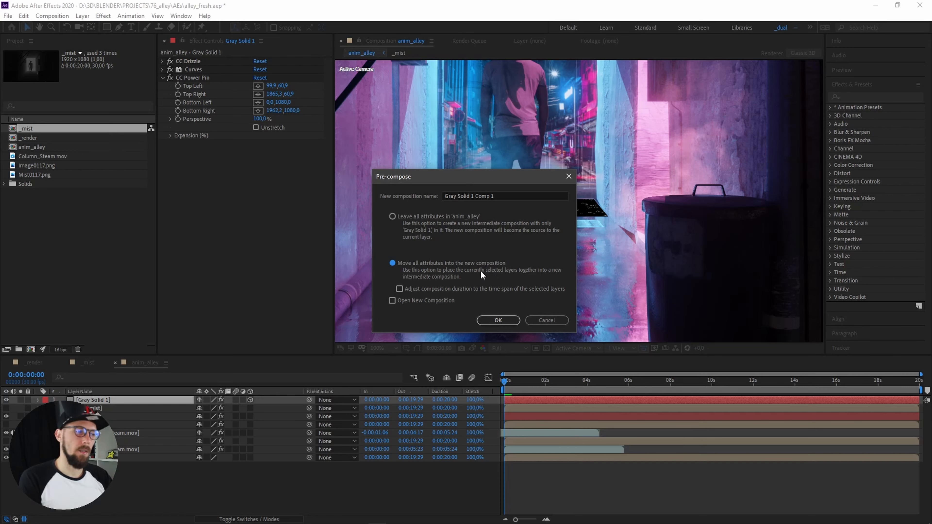
click(484, 195)
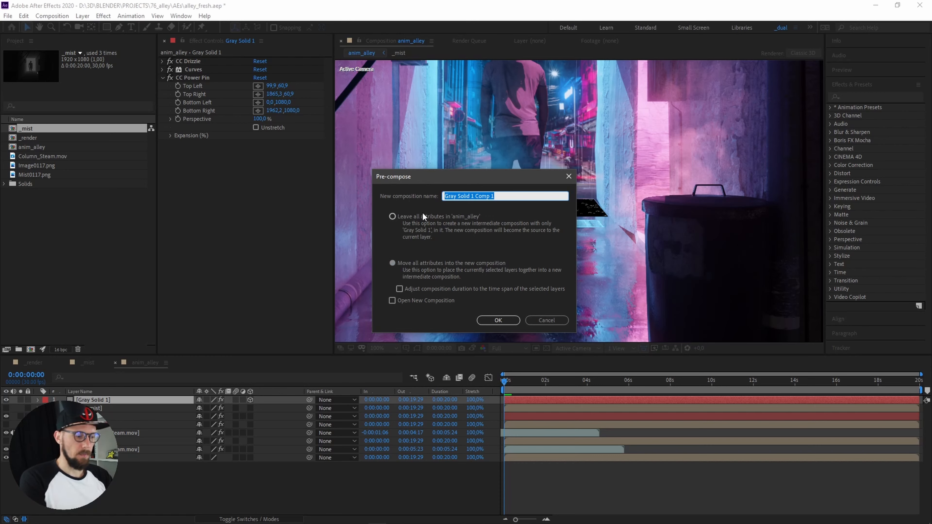
text(_dr)
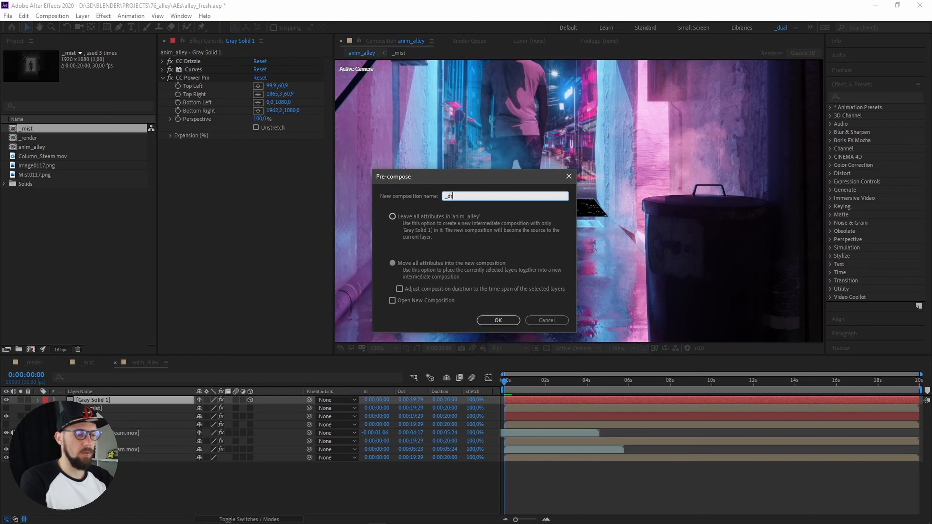
text(izzle)
key(Return)
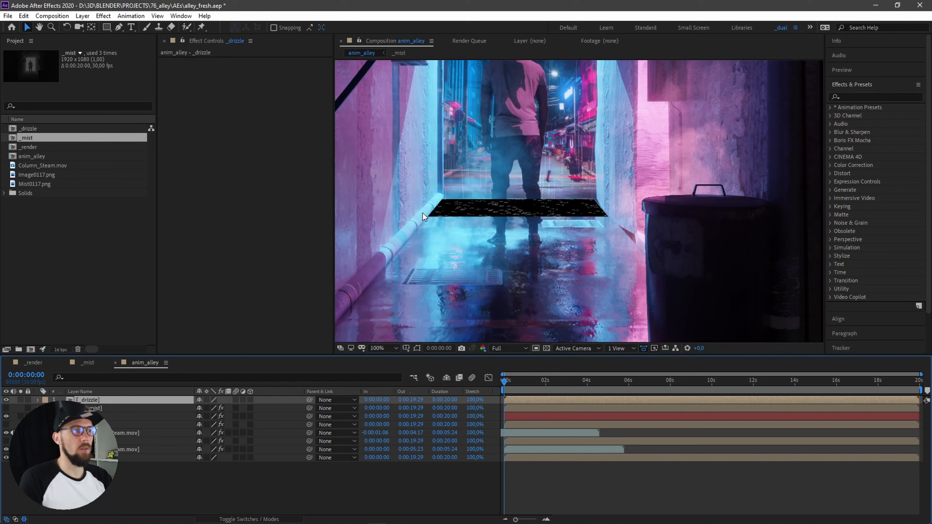
Inspect the contents of the _drizzle composition and return to anim_alley
click(91, 403)
double_click(92, 403)
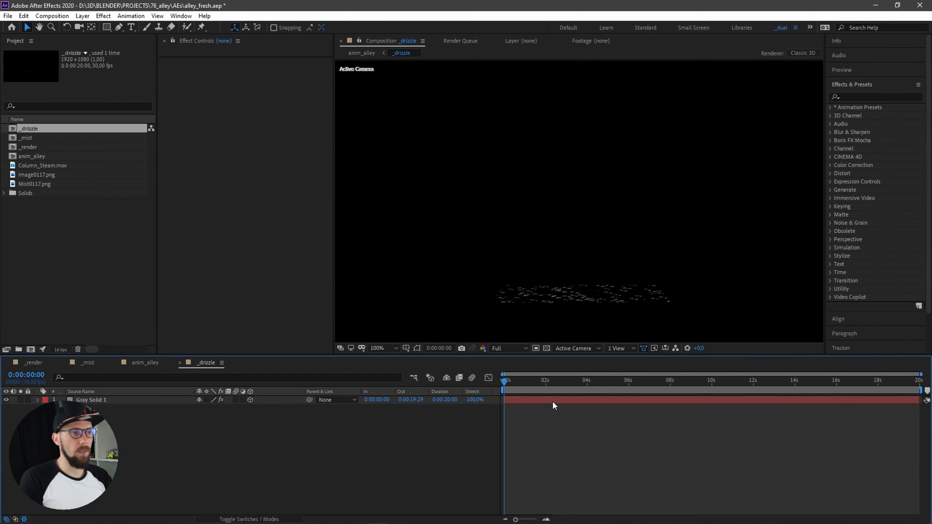
click(547, 348)
click(546, 349)
click(414, 378)
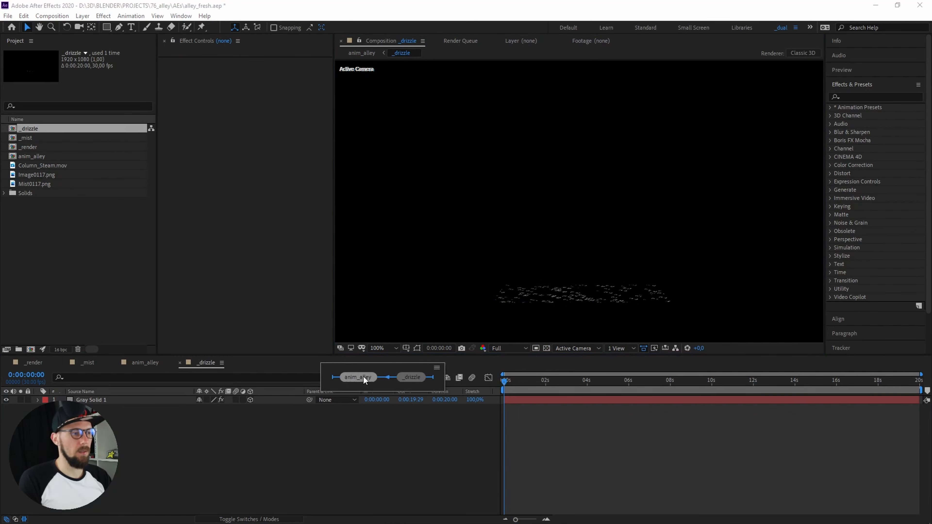
click(364, 379)
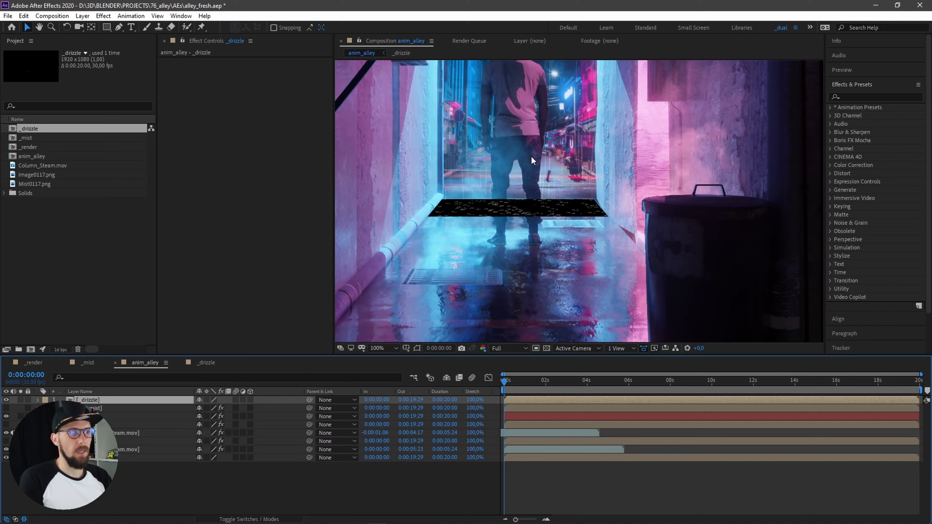
Copy the top _mist layer from anim_alley into the _drizzle composition, above the gray solid
click(114, 478)
click(115, 408)
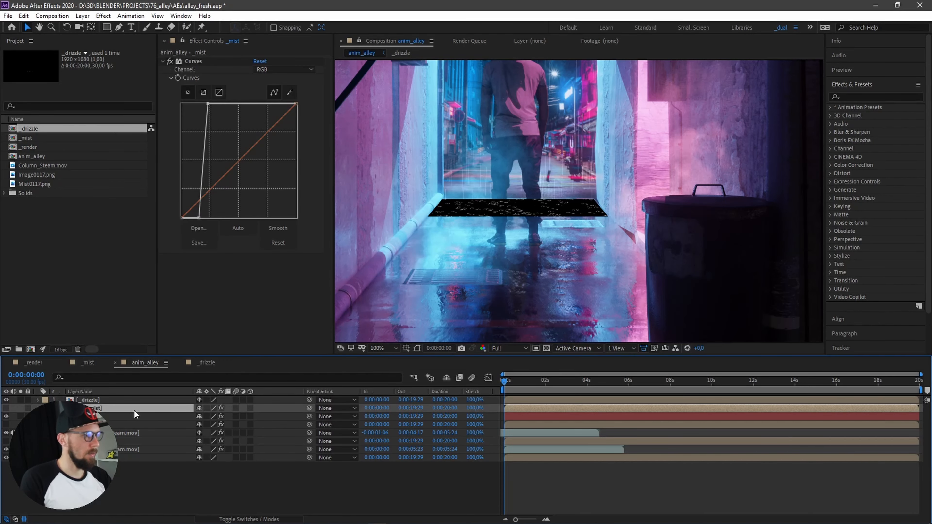
double_click(102, 401)
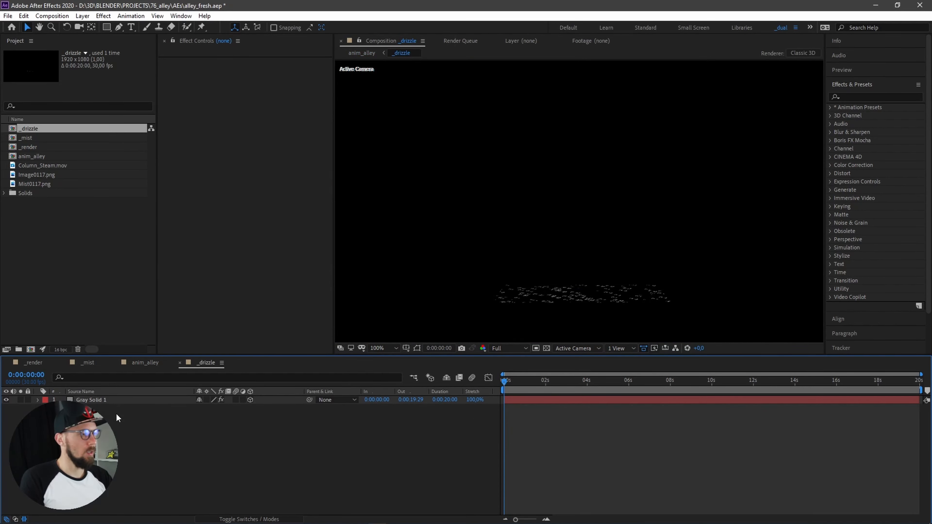
key(ctrl+v)
click(155, 461)
click(6, 400)
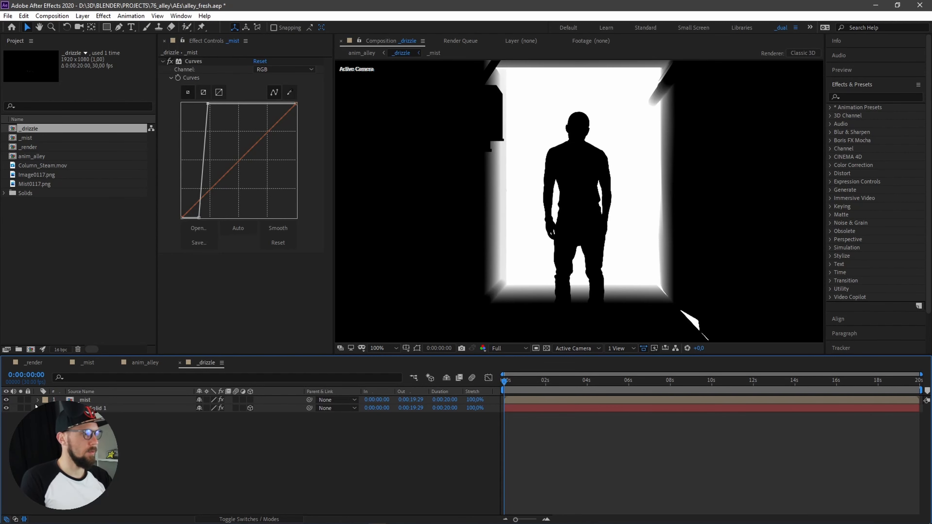
Steepen the Curves on the _mist layer in _drizzle so its white area extends across the floor down to the man's feet
click(182, 324)
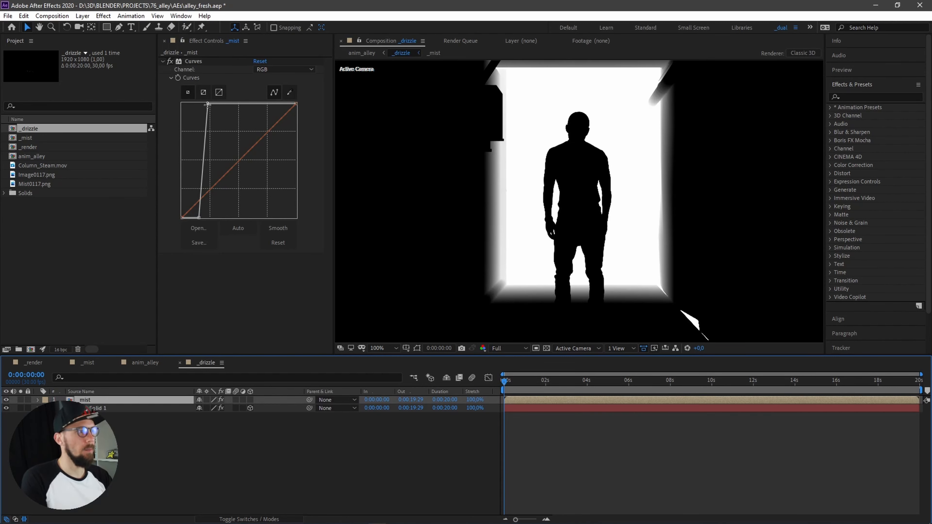
drag(207, 104, 209, 103)
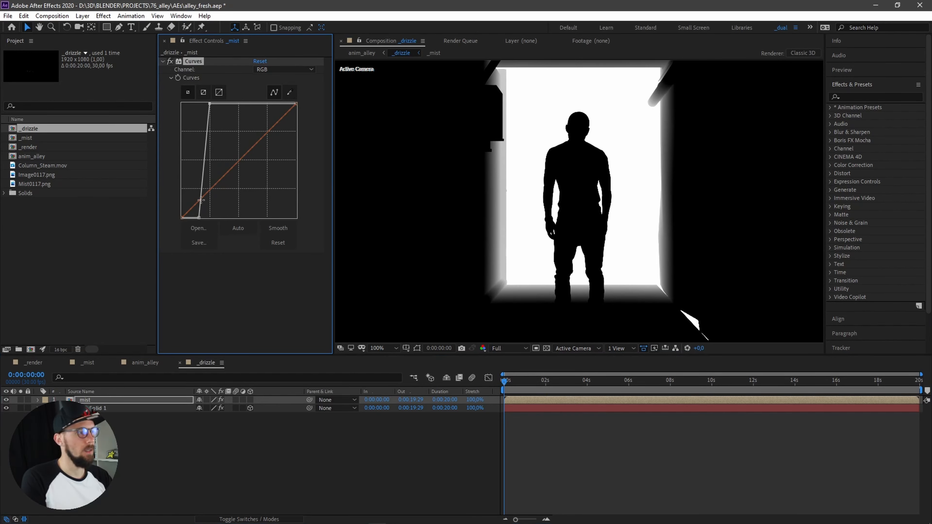
drag(199, 217, 191, 219)
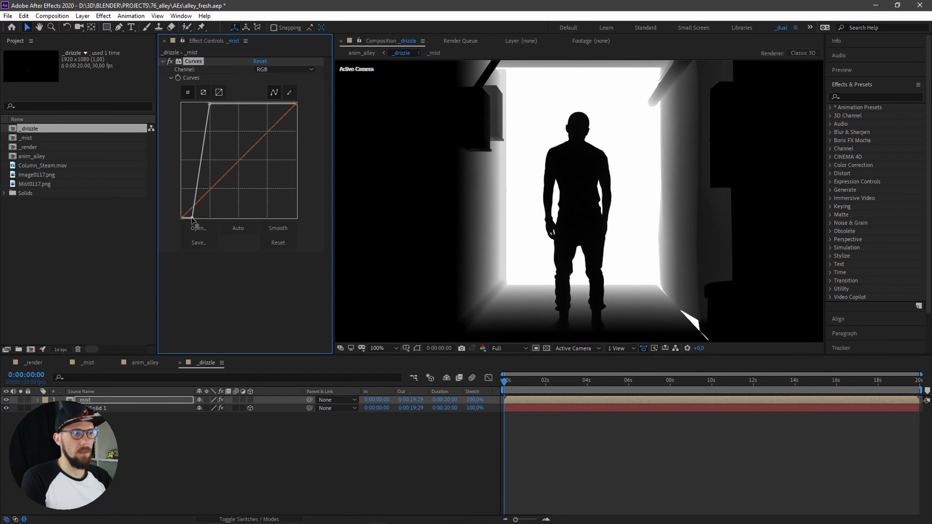
click(5, 400)
click(6, 400)
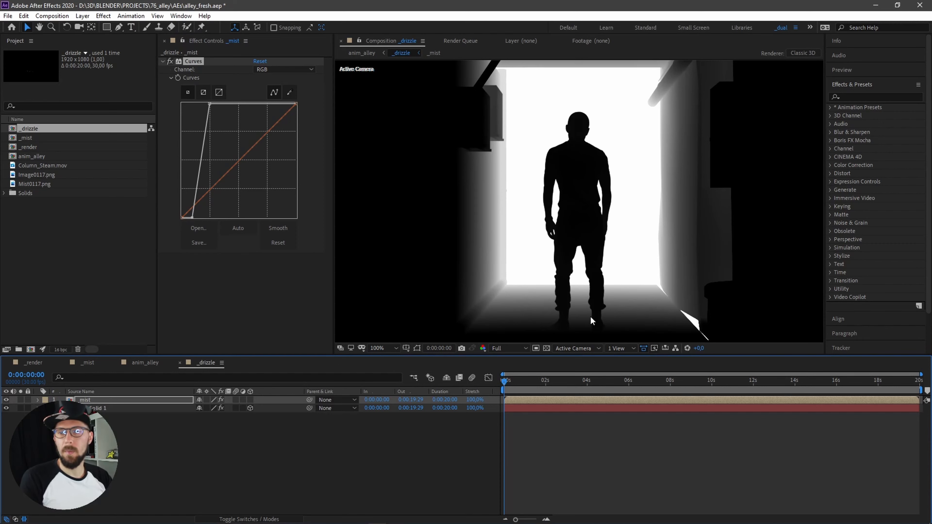
click(84, 402)
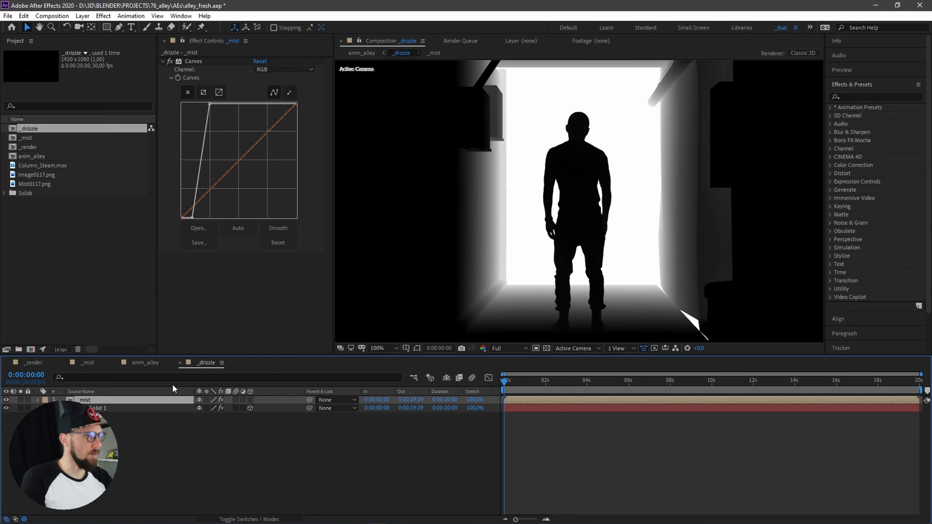
drag(192, 218, 195, 219)
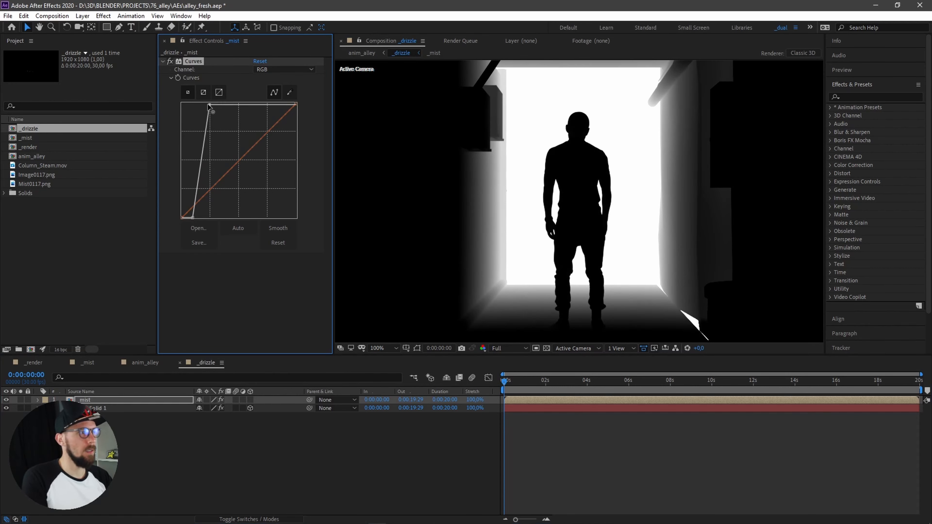
drag(209, 107, 194, 104)
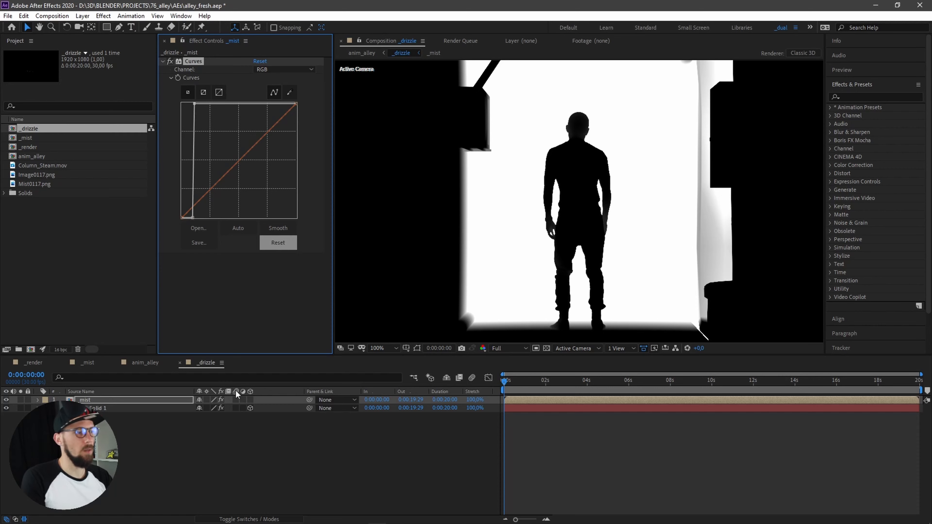
Set the gray solid's track matte to Luma Matte "_mist"
click(252, 519)
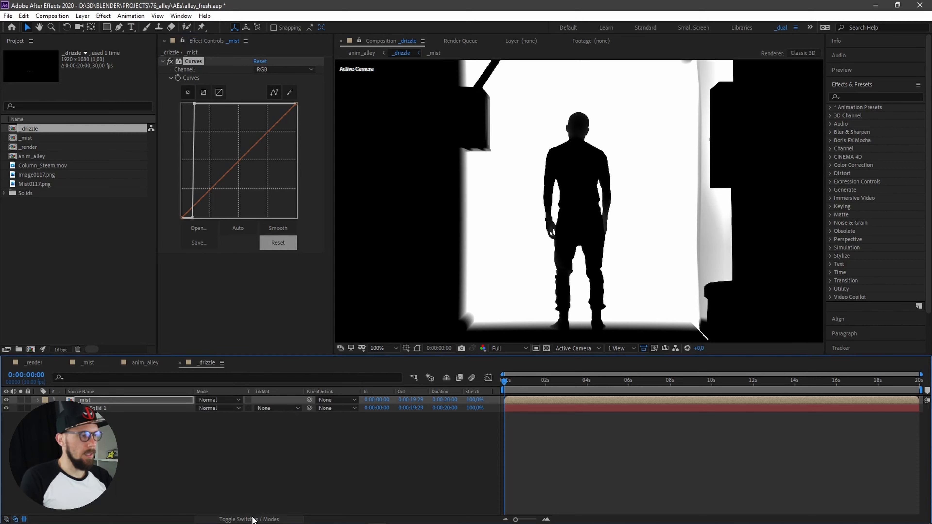
click(271, 408)
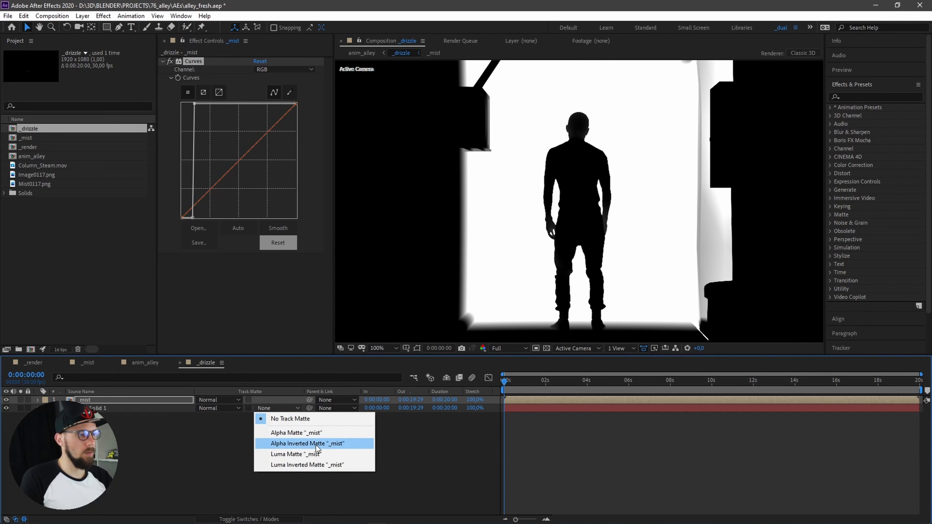
click(316, 454)
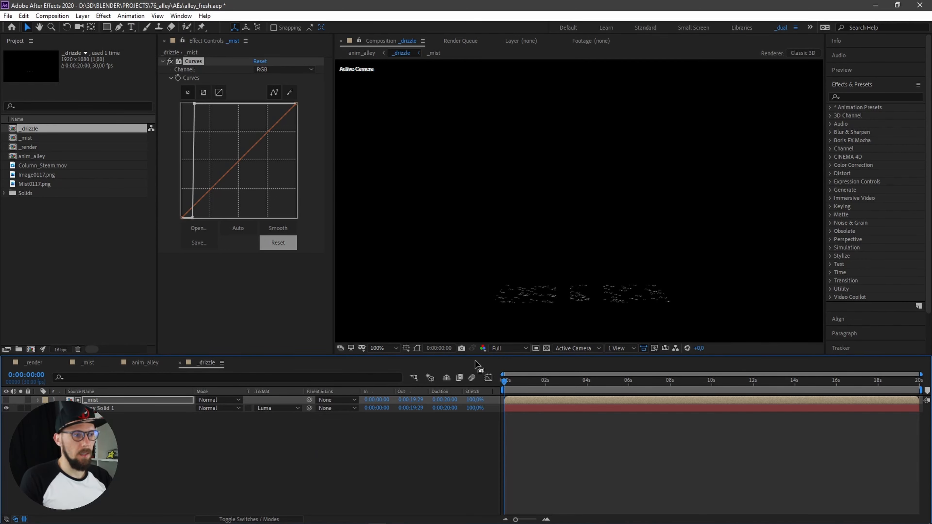
Compare the gray solid with and without its luma matte against the transparency grid, leaving Luma Matte "_mist" applied
click(547, 350)
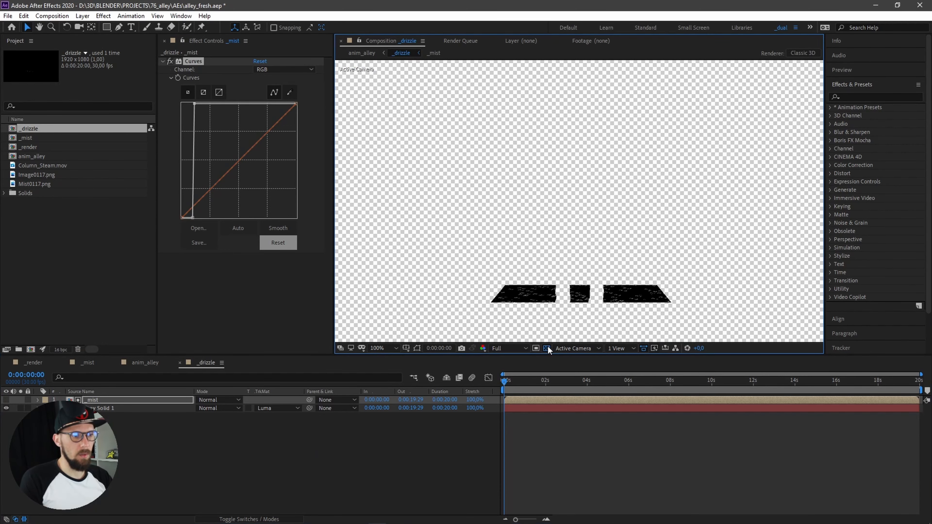
click(546, 349)
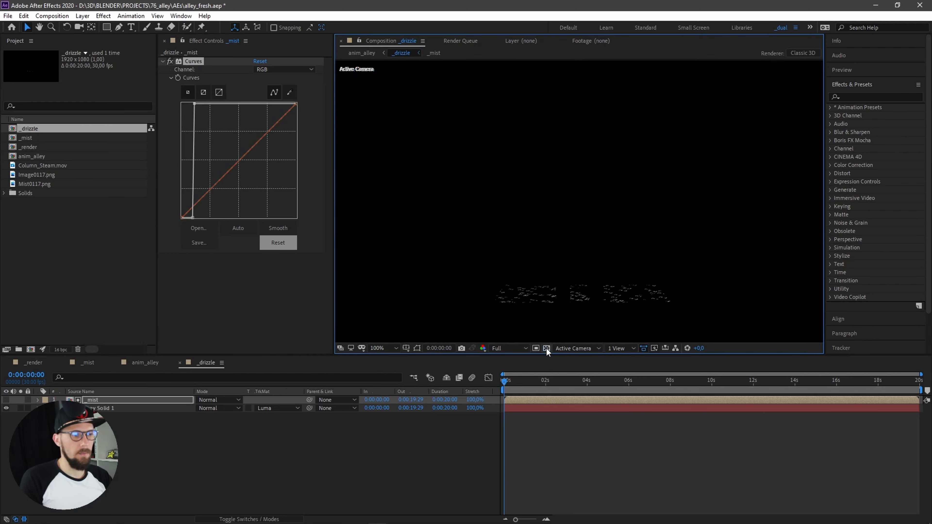
click(546, 348)
click(278, 408)
click(287, 419)
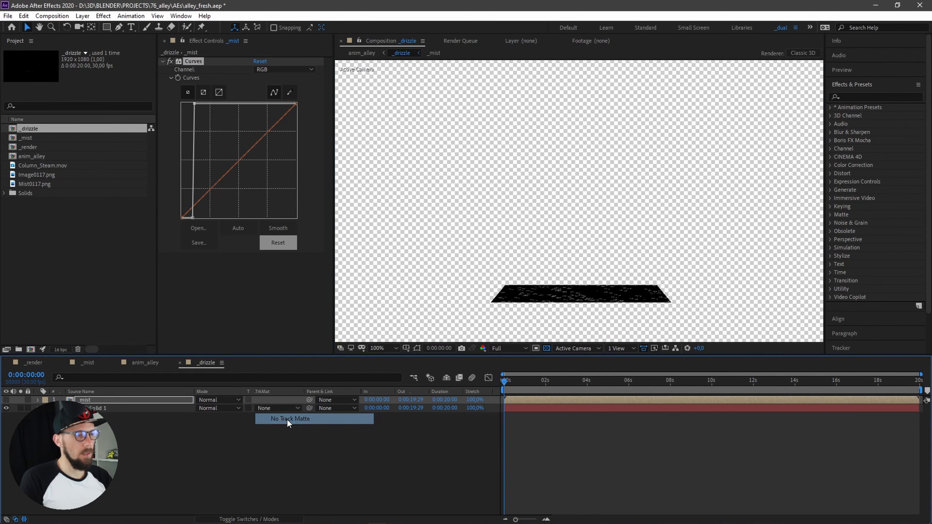
click(280, 406)
click(287, 454)
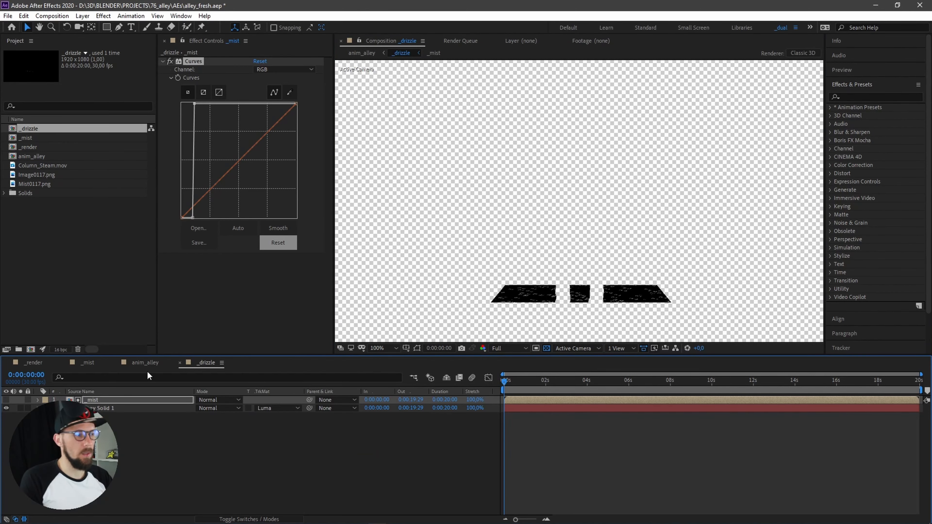
Check the _mist matte layer's image by briefly showing it, and return to the anim_alley composition
click(7, 400)
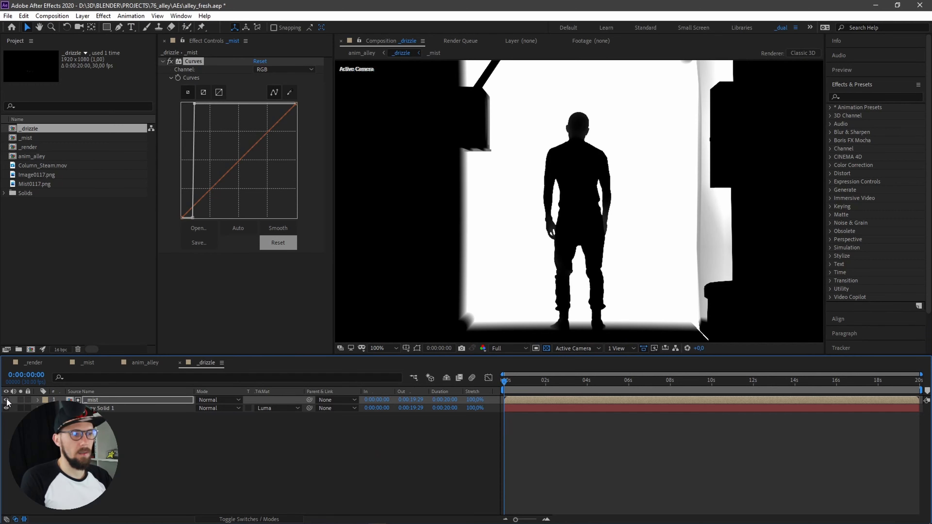
click(7, 400)
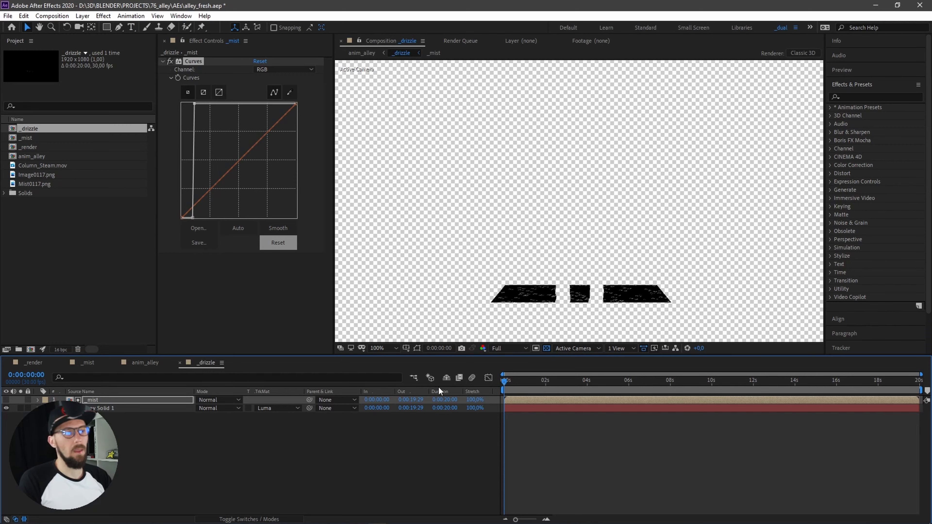
click(411, 378)
click(367, 380)
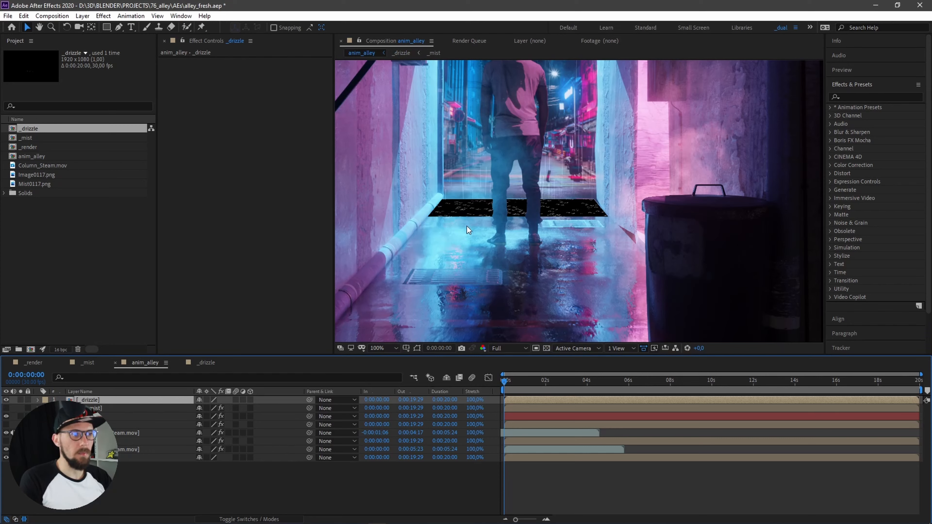
Add a comp-size black solid beneath the gray solid in the _drizzle composition
click(6, 400)
click(5, 400)
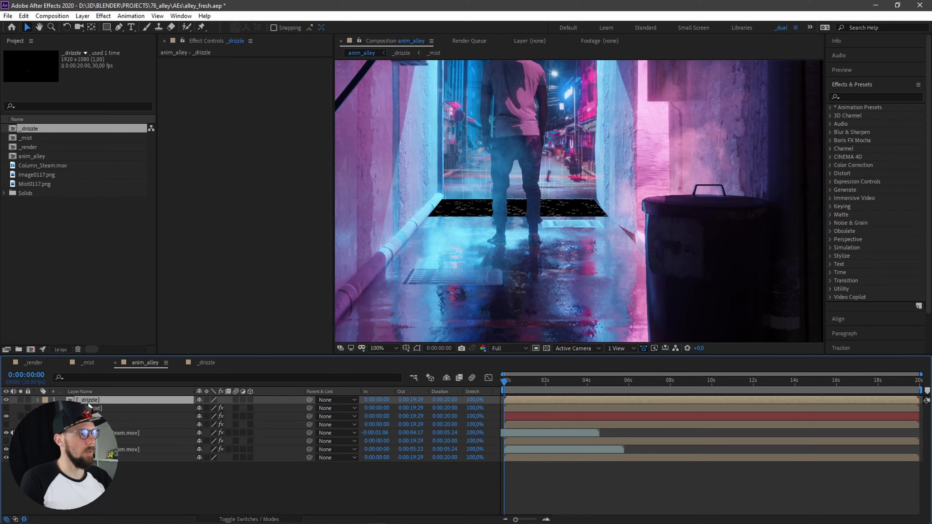
double_click(89, 402)
key(ctrl+y)
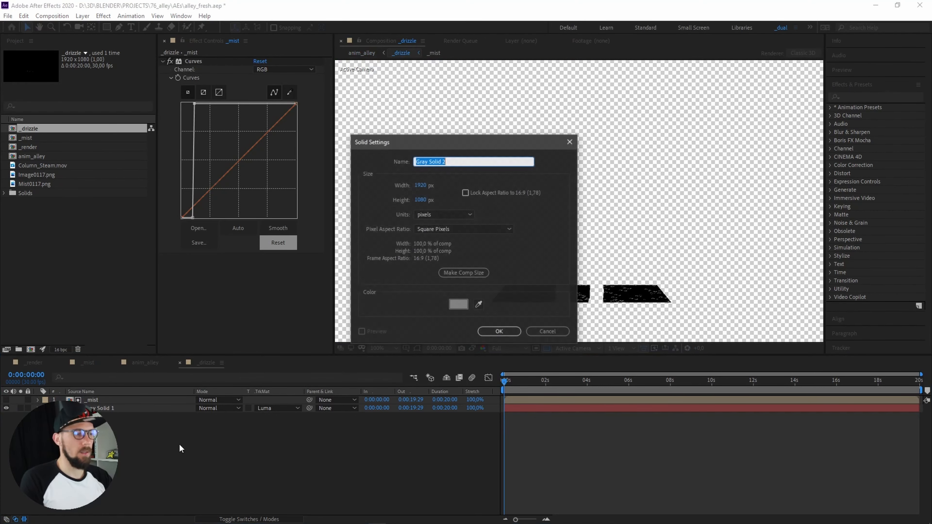
click(458, 304)
drag(358, 323, 291, 368)
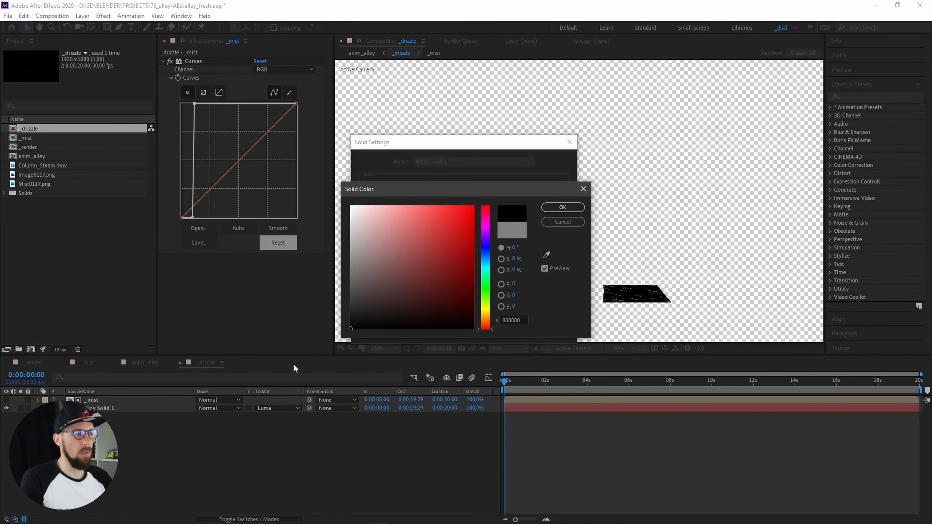
click(551, 207)
click(500, 329)
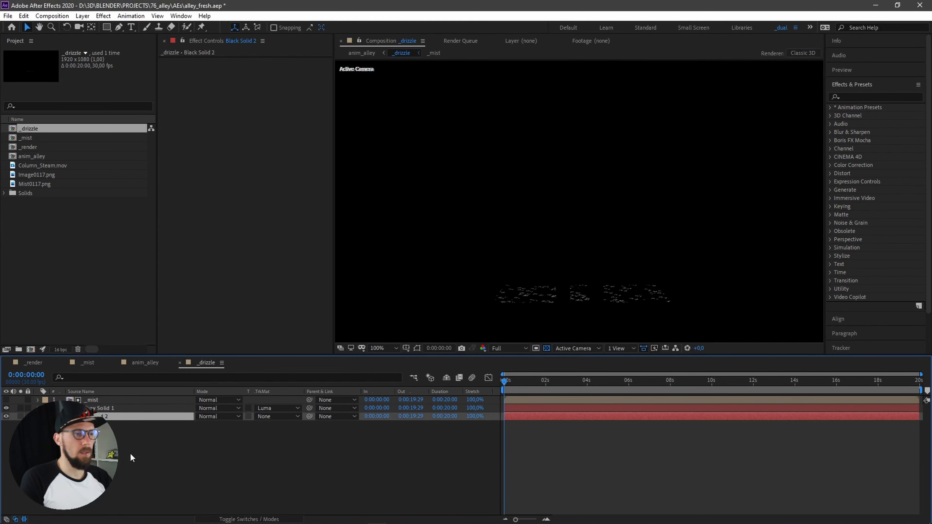
Hide the _drizzle layer in anim_alley and add an adjustment layer at the top of the layer stack
click(552, 347)
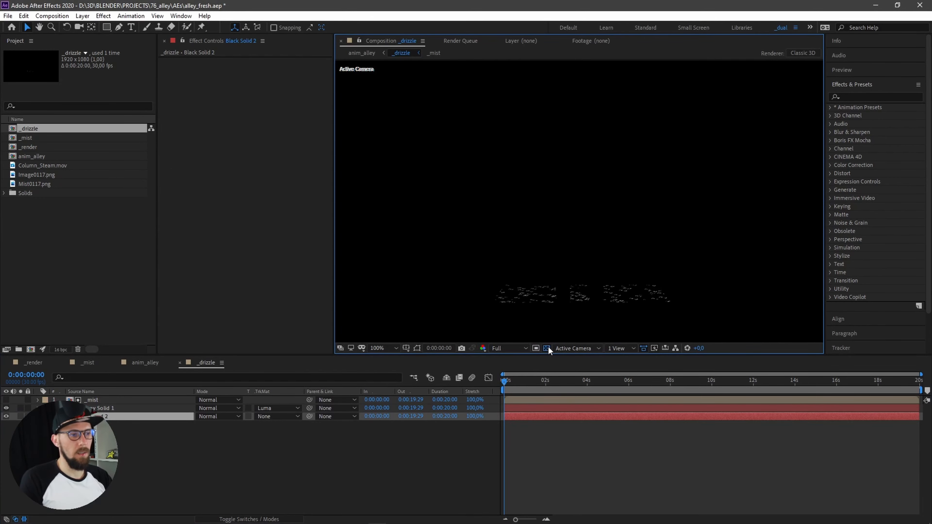
click(399, 471)
click(413, 378)
click(366, 378)
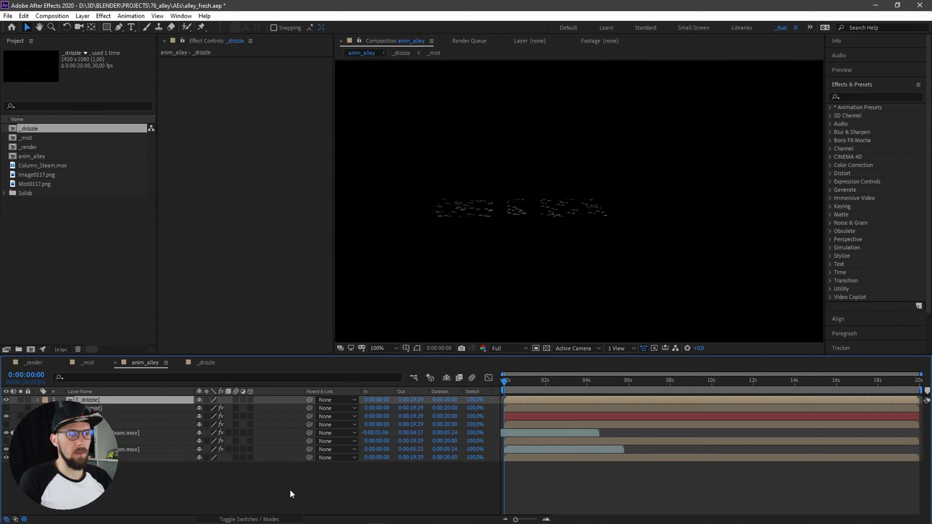
click(290, 491)
click(6, 400)
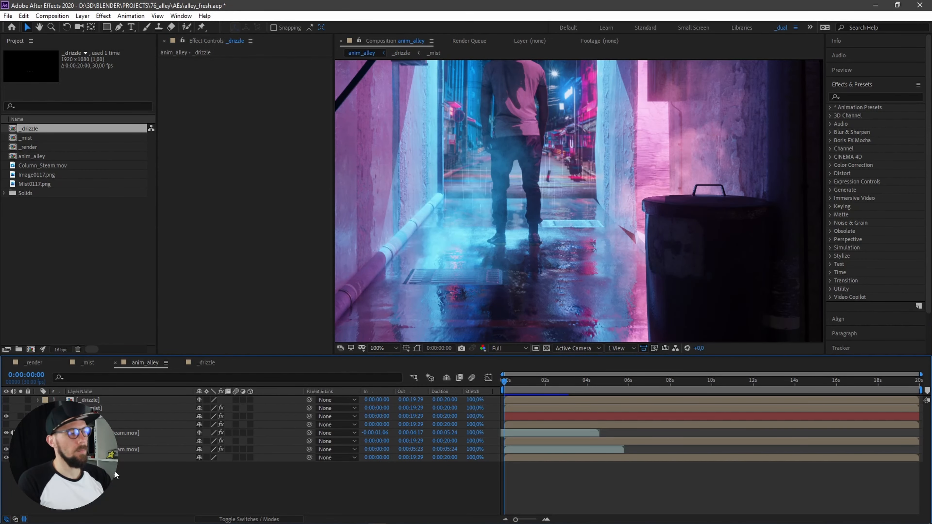
key(ctrl+alt+y)
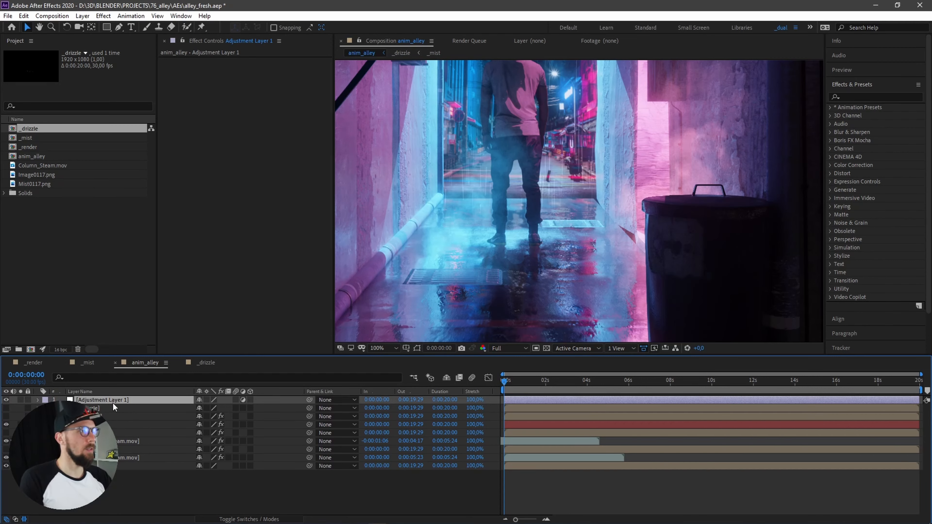
click(82, 18)
mouse_move(88, 28)
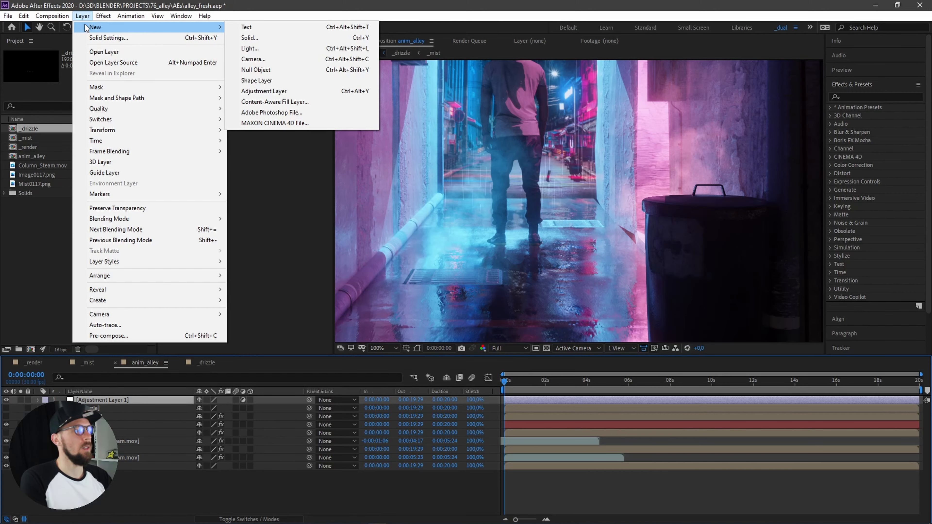
click(84, 17)
click(84, 17)
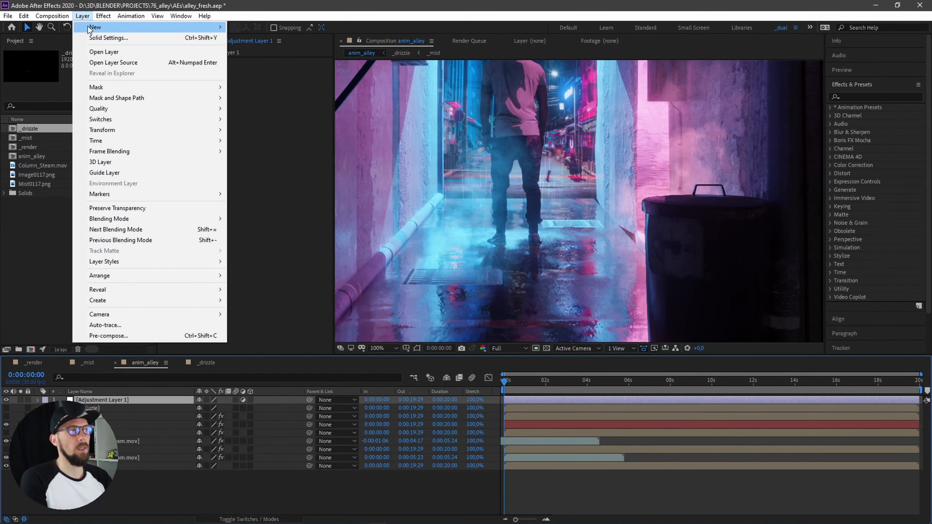
mouse_move(90, 30)
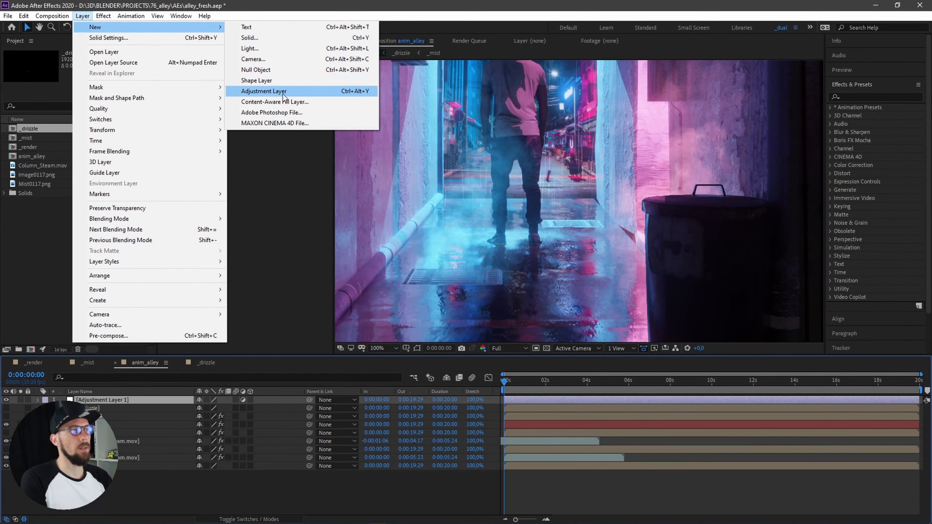
key(Escape)
click(217, 488)
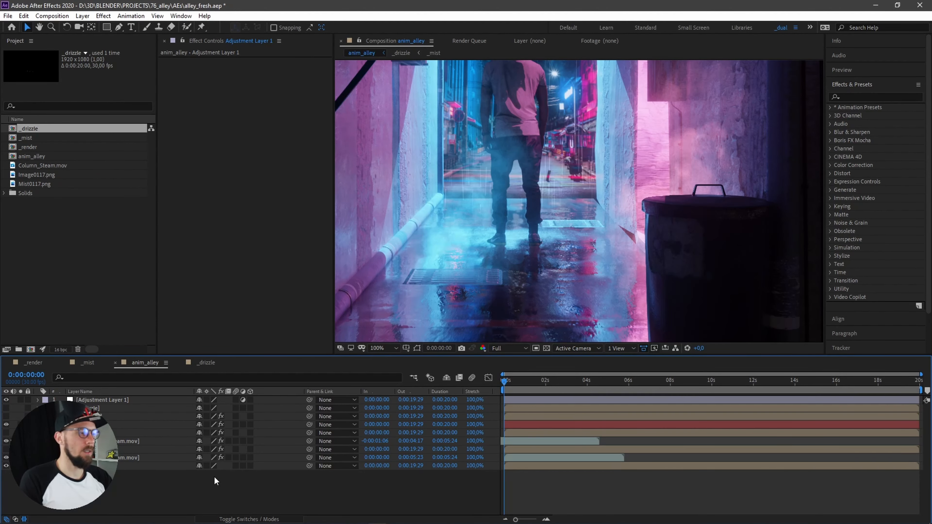
key(ctrl+alt+y)
key(ctrl+z)
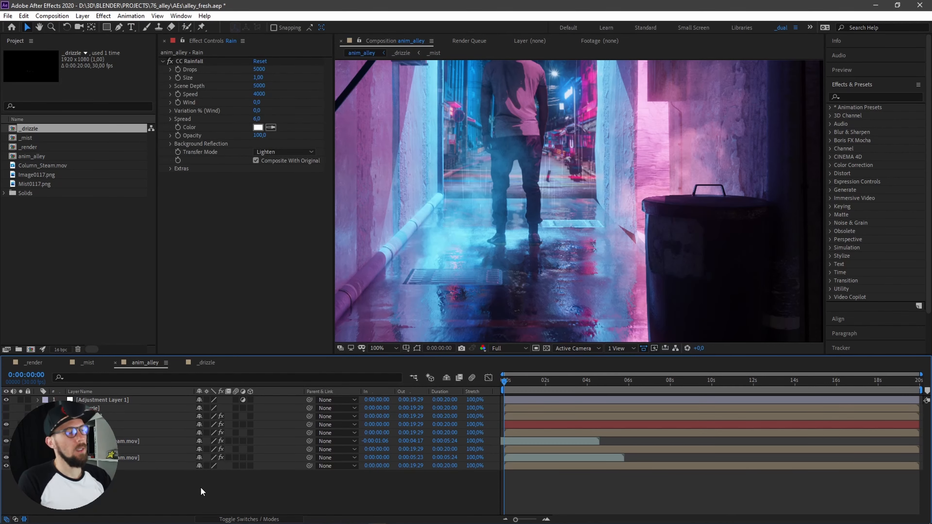
Apply Displacement Map to the adjustment layer and set its Displacement Map Layer to _drizzle
click(111, 400)
key(ctrl+space)
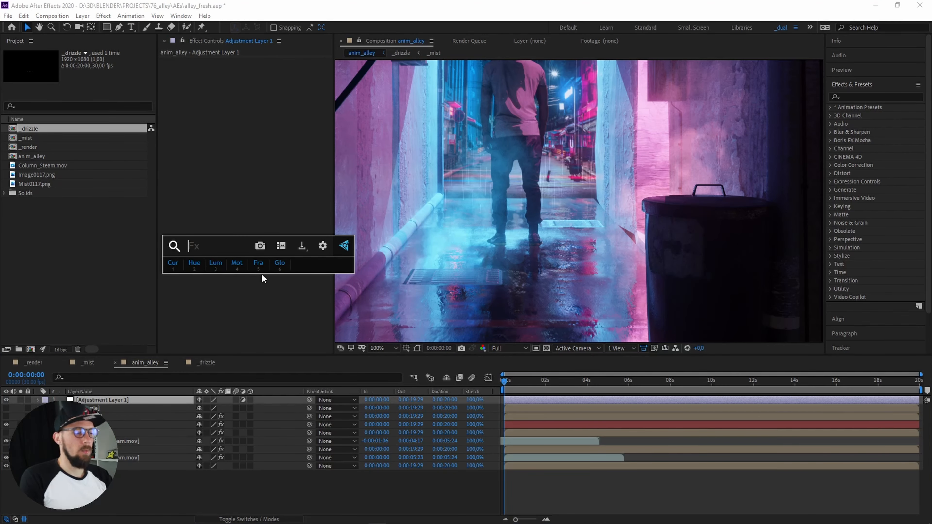
text(dis)
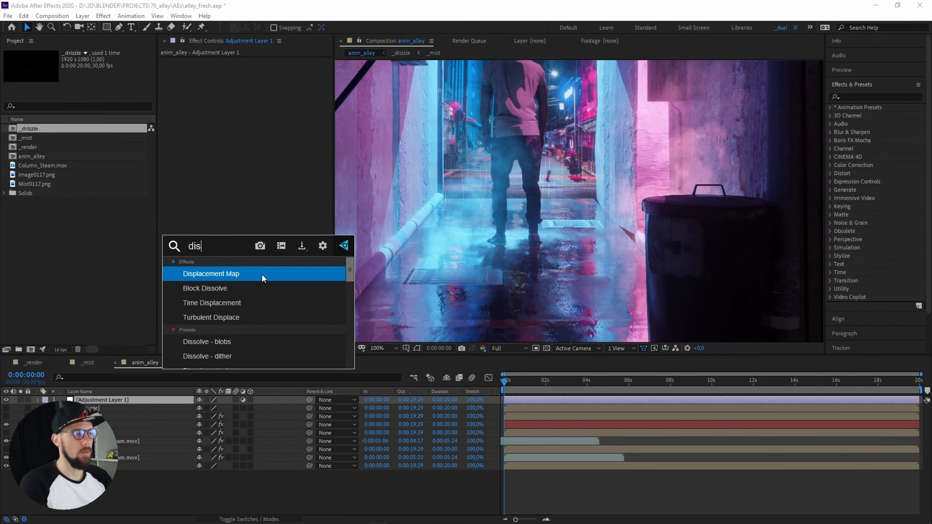
text(pla)
key(Return)
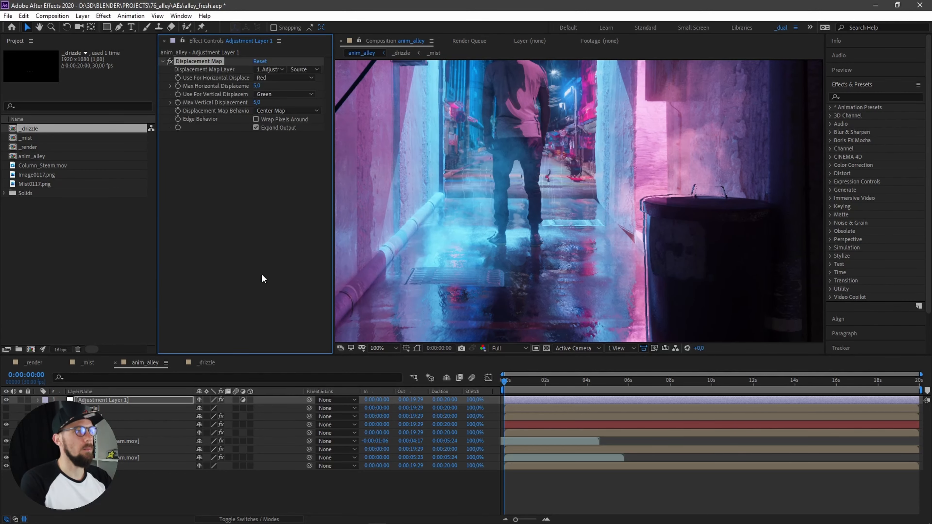
click(280, 218)
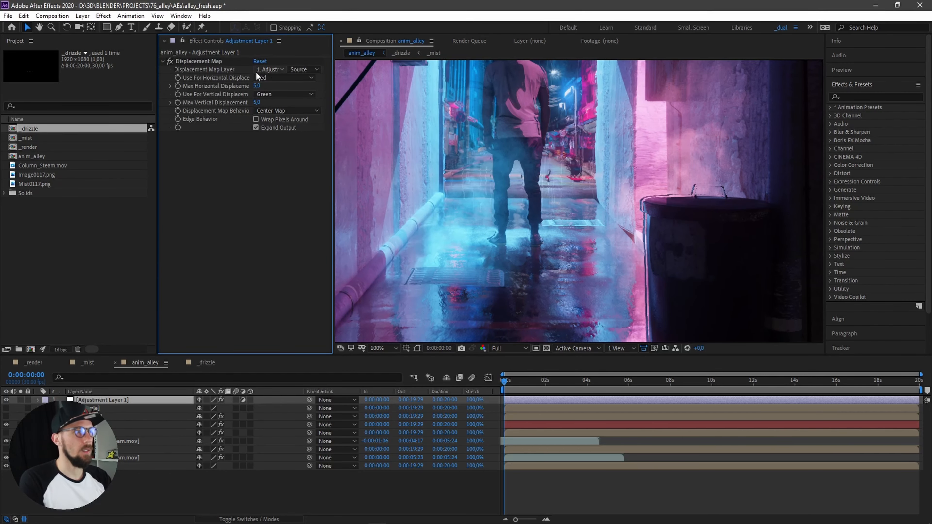
click(270, 71)
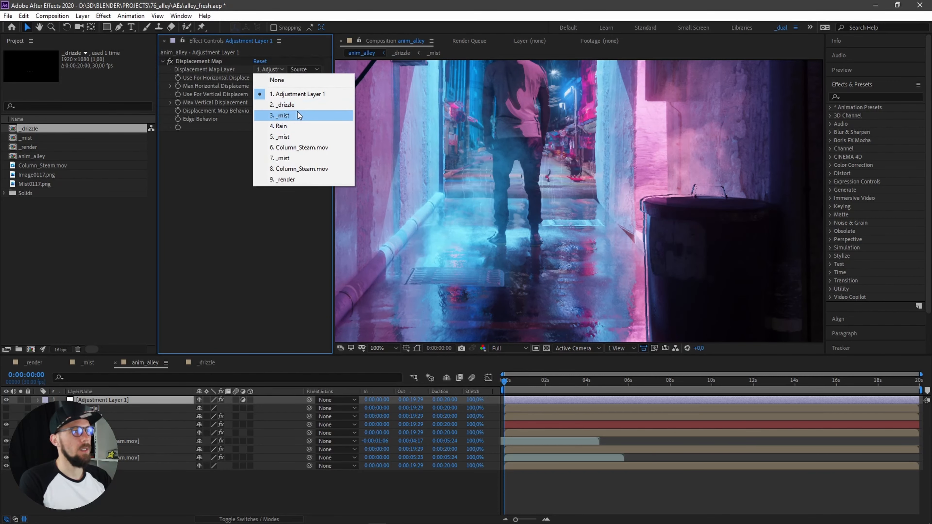
click(292, 105)
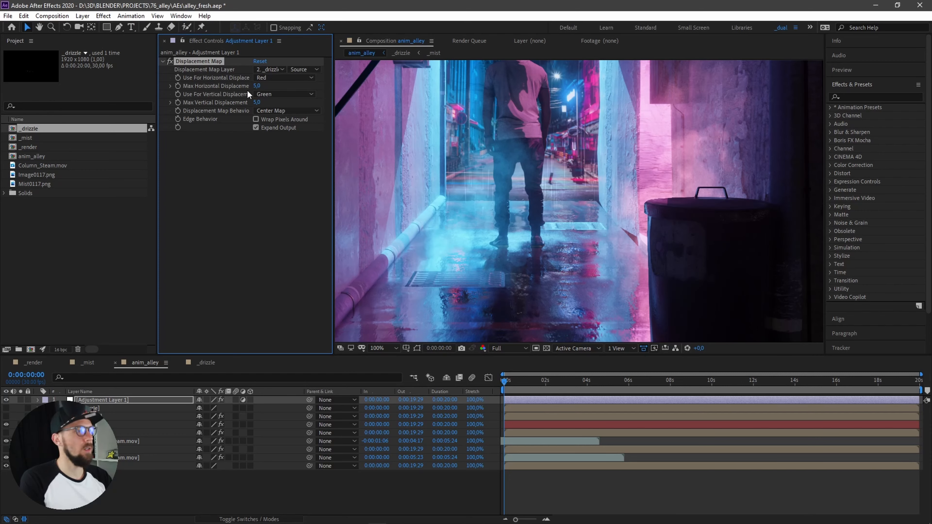
Set the Displacement Map's Max Horizontal Displacement to 0 and Max Vertical Displacement to 5
click(259, 189)
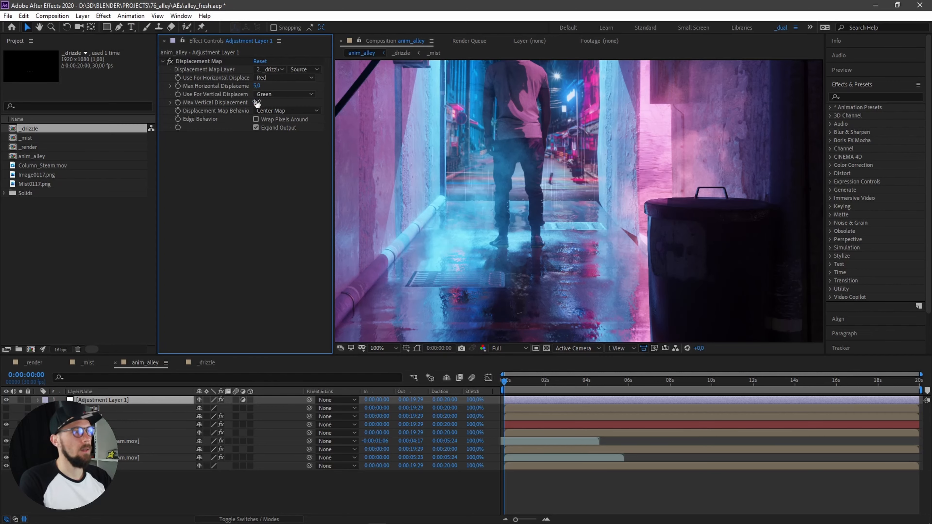
text(0)
key(Return)
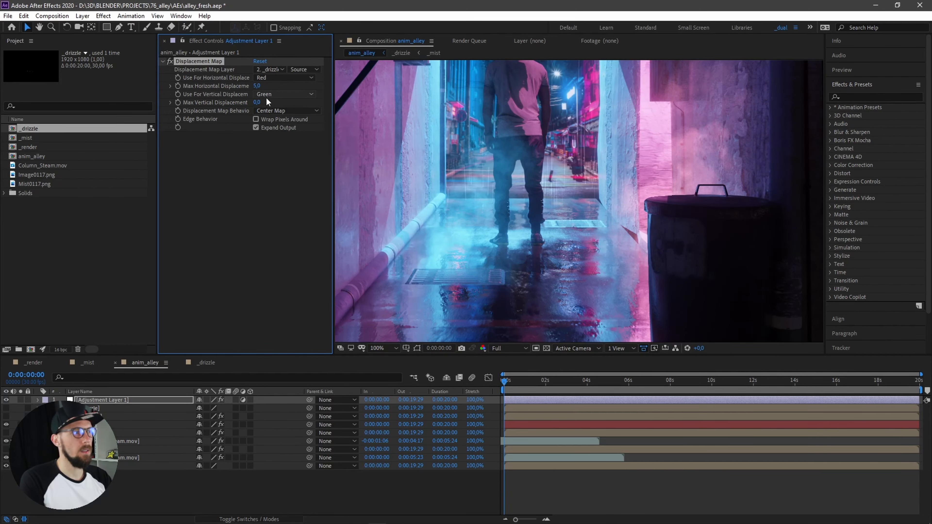
click(259, 86)
text(0)
key(Tab)
text(5)
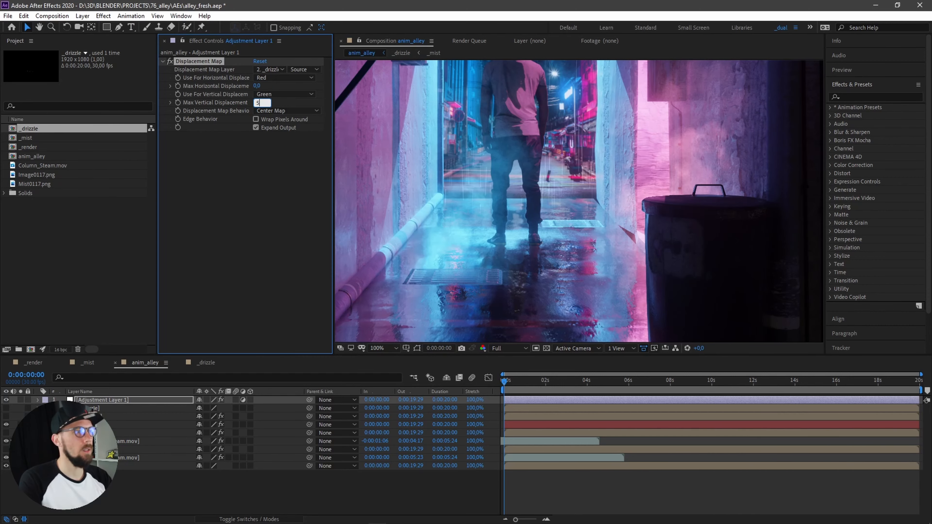
key(Return)
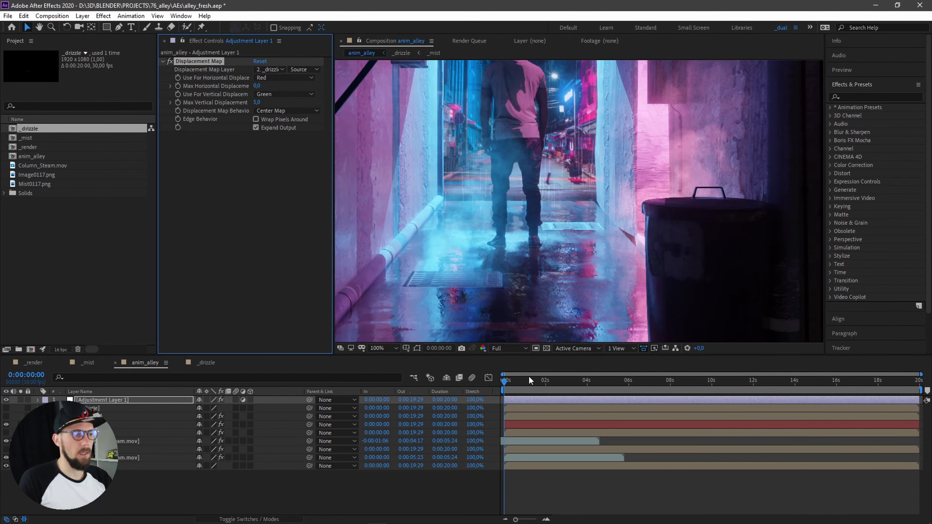
Preview the displacement with Max Horizontal Displacement at 5 for comparison, and restore it to 0
mouse_move(511, 382)
mouse_down()
mouse_move(526, 385)
mouse_move(505, 387)
mouse_move(514, 388)
mouse_up()
drag(520, 388, 505, 389)
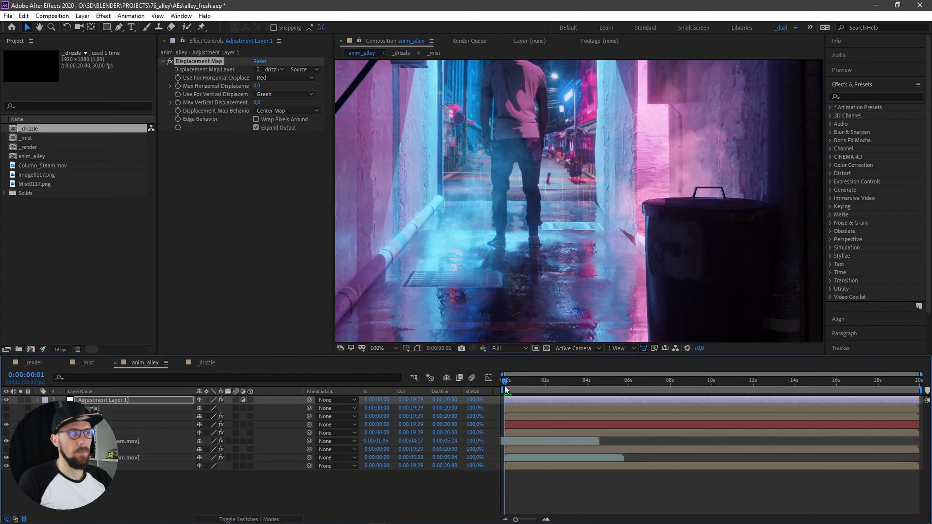
click(257, 86)
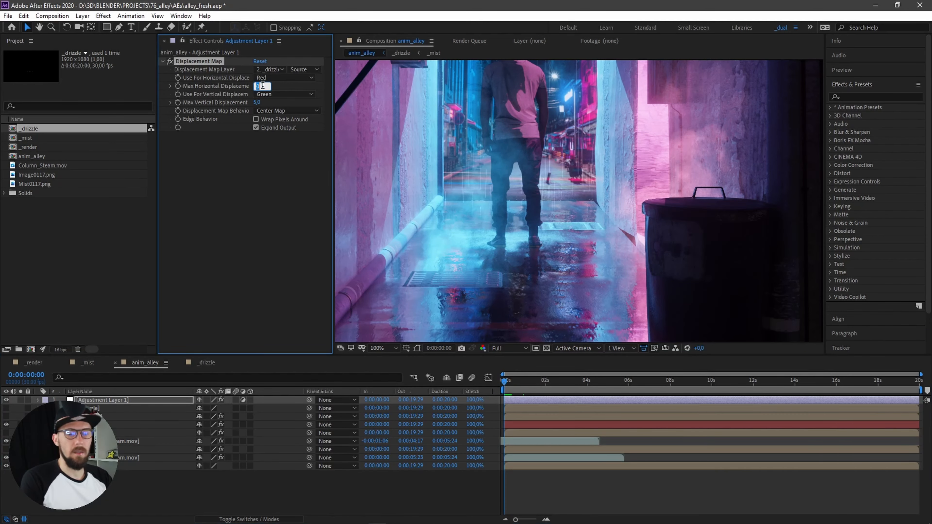
key(space)
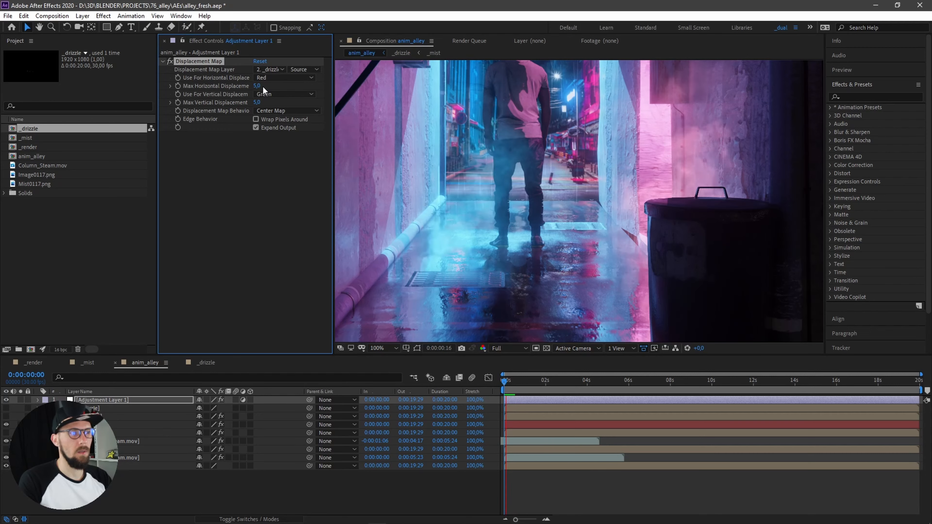
key(space)
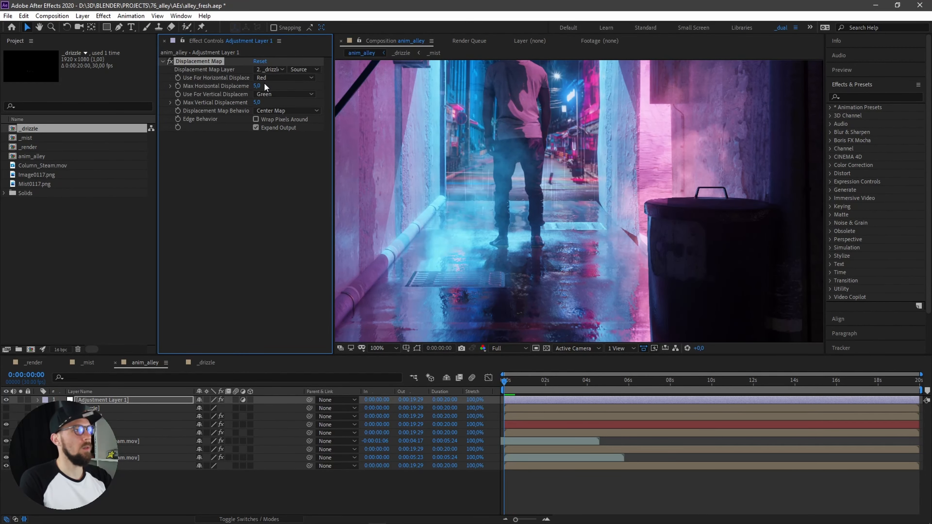
key(Return)
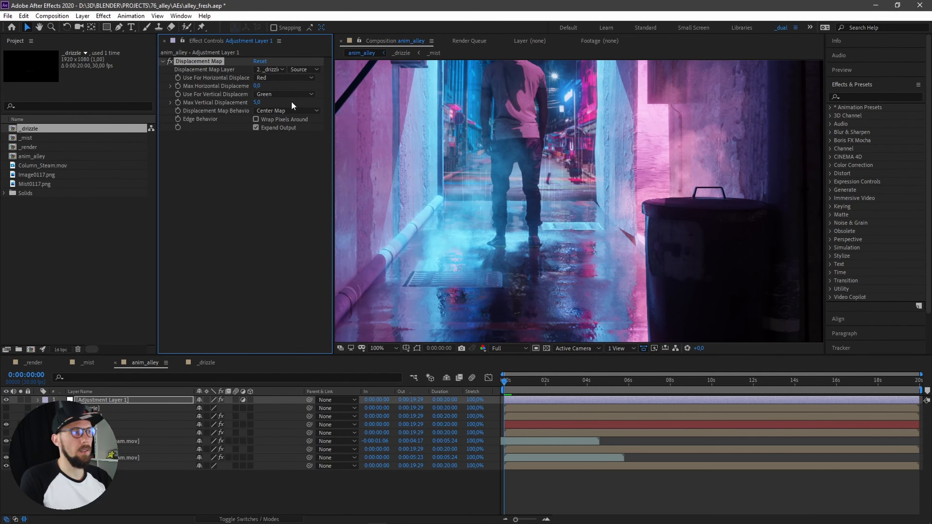
Set Max Vertical Displacement to 20 and preview the ripples on the floor around the man's feet
drag(260, 102, 262, 102)
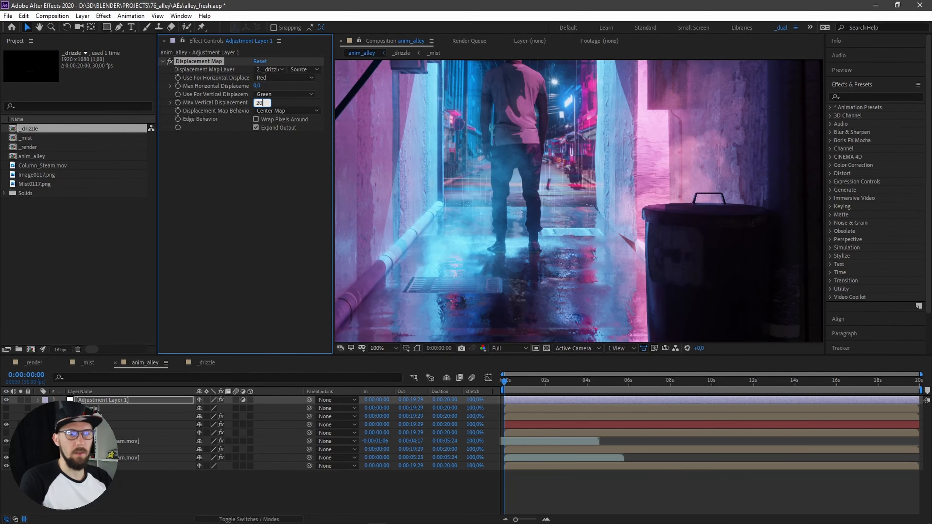
key(Return)
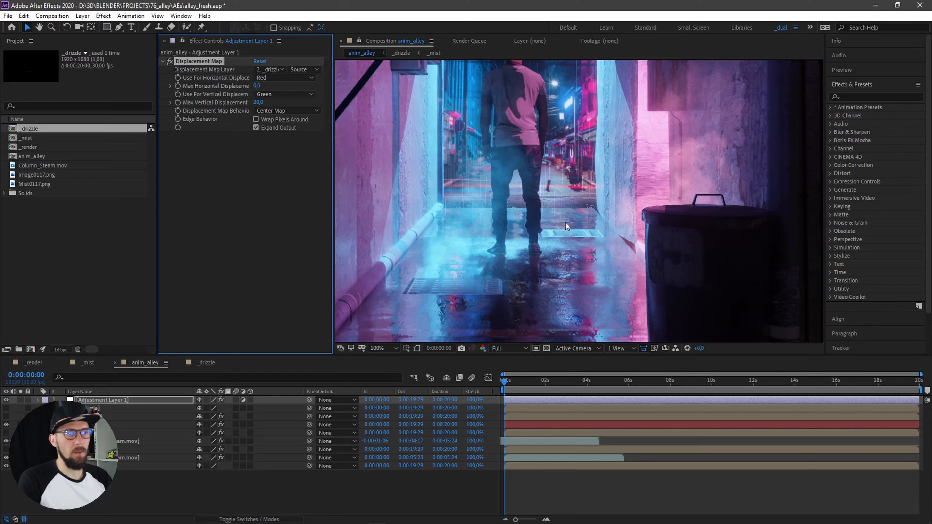
key(space)
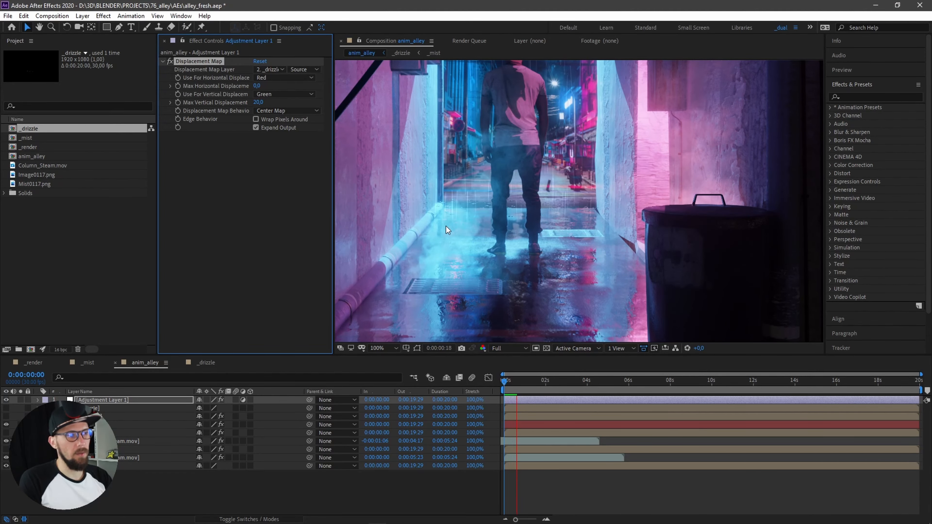
scroll(565, 221, up, 2)
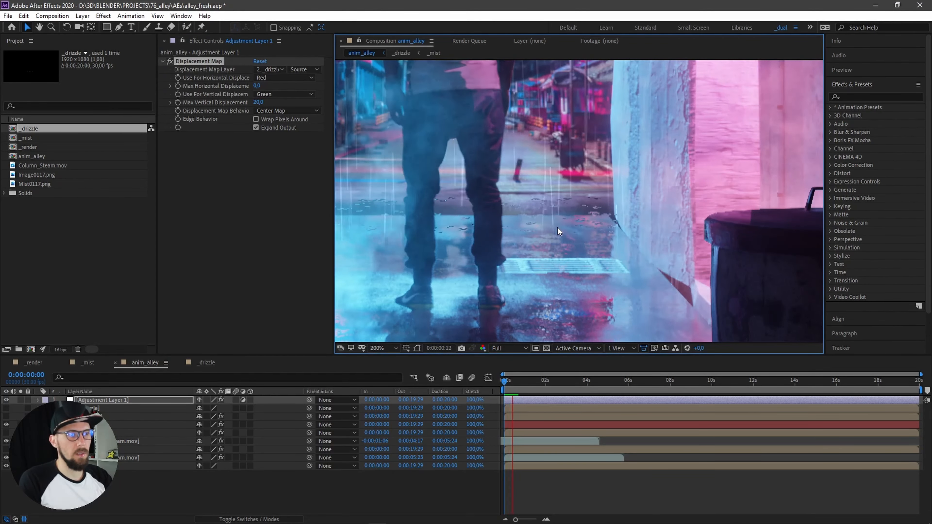
scroll(550, 257, down, 4)
key(space)
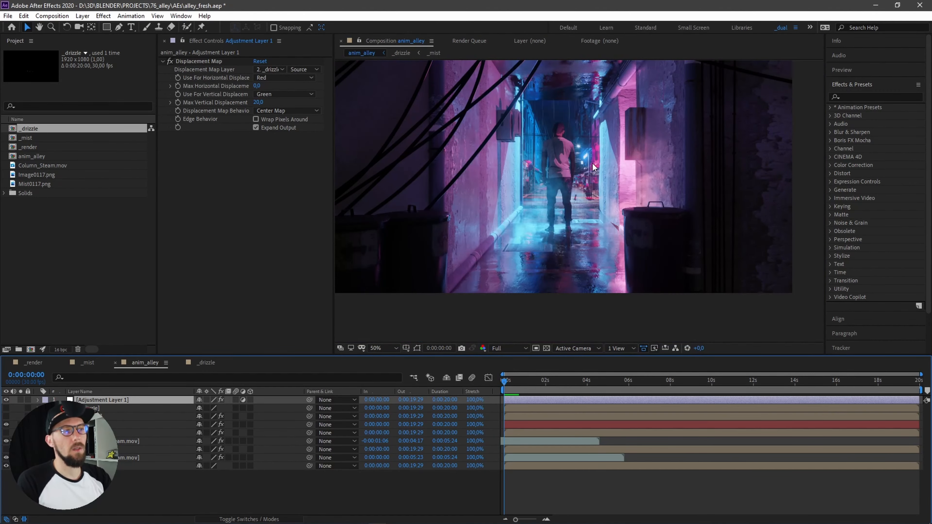
scroll(595, 166, up, 3)
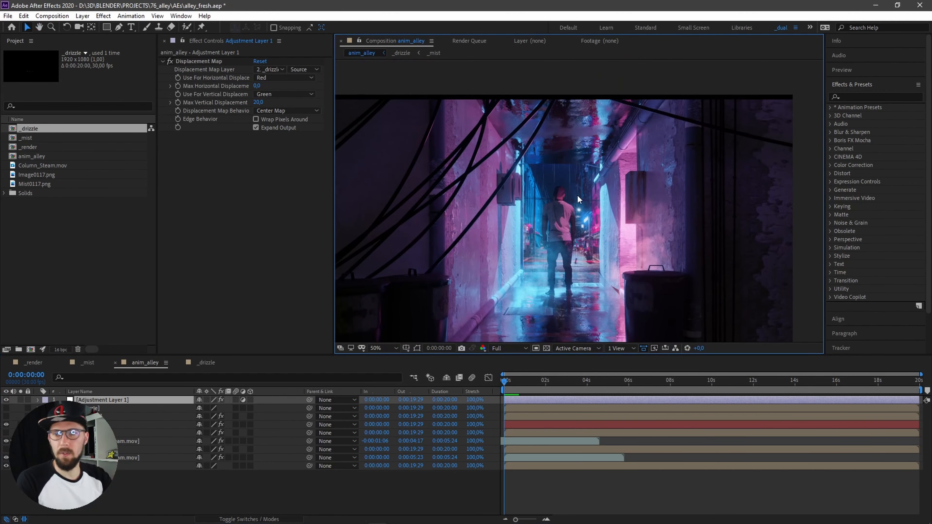
Preview the floor ripples with a reduced Max Vertical Displacement for comparison, and restore it to 20
drag(259, 104, 252, 105)
click(256, 102)
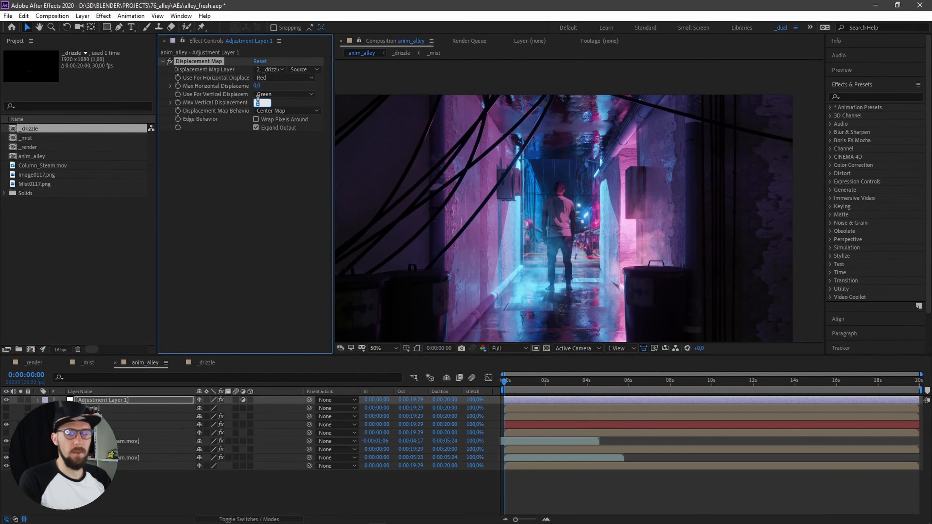
text(20)
key(Return)
Select all layers from _render up to the one below _drizzle and nudge them upward to cover the black strip at the frame's upper edge
drag(559, 242, 566, 218)
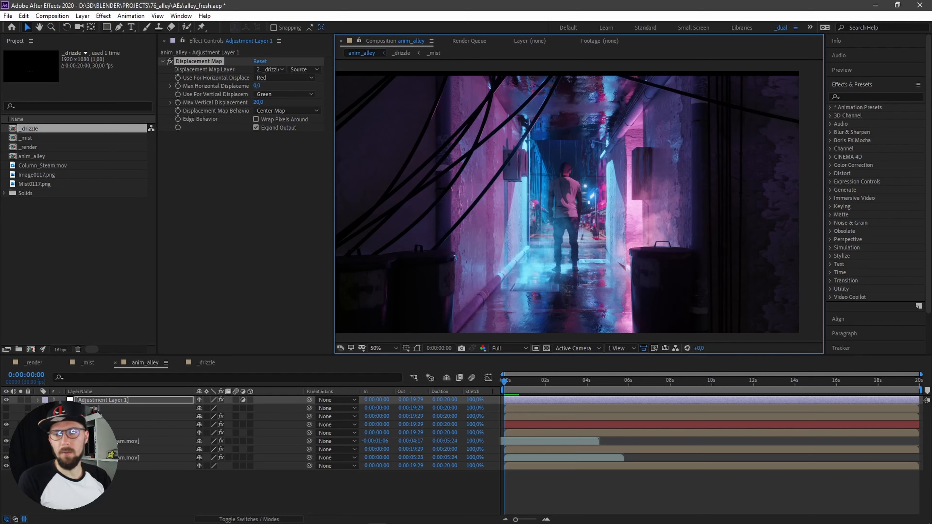
click(110, 466)
shift+click(110, 416)
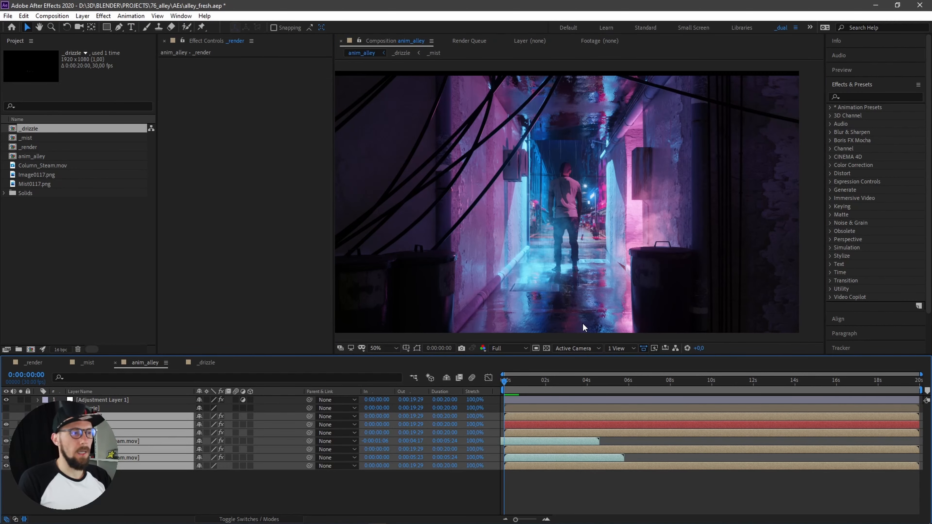
key(shift+Up)
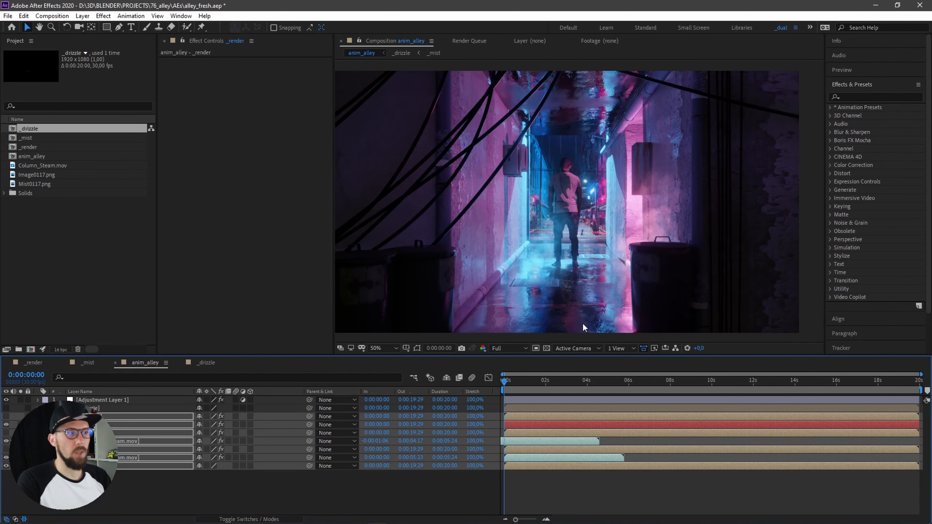
key(shift+Down)
key(shift+Up)
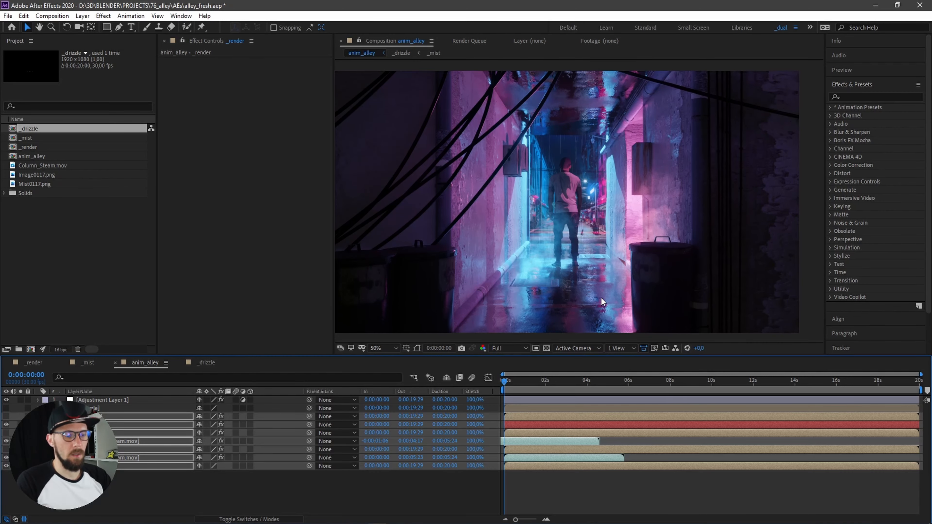
Play back the ripples at 100% magnification around the man's feet, and return to the 50% view
scroll(604, 303, up, 2)
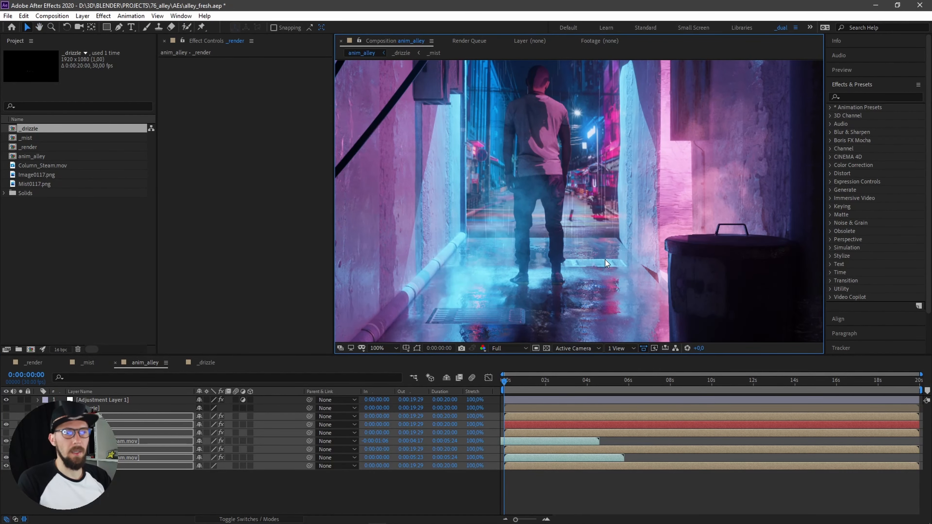
key(space)
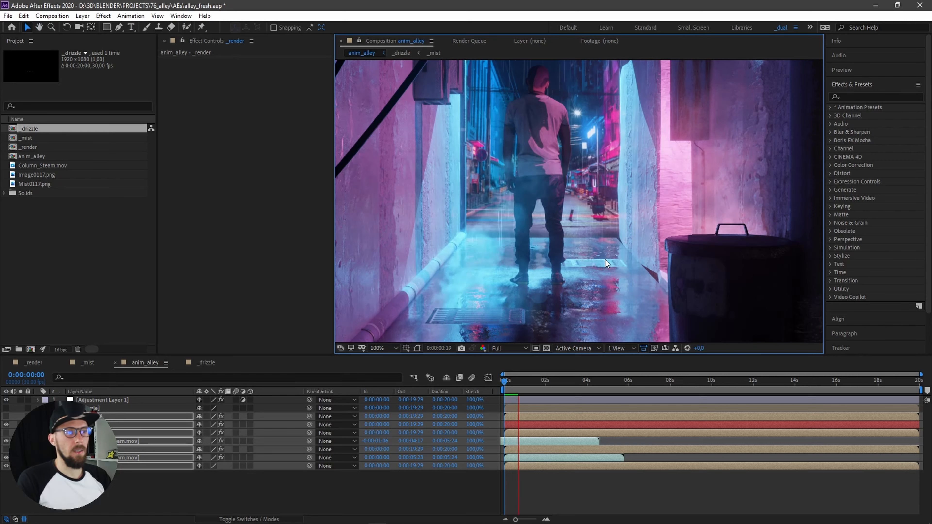
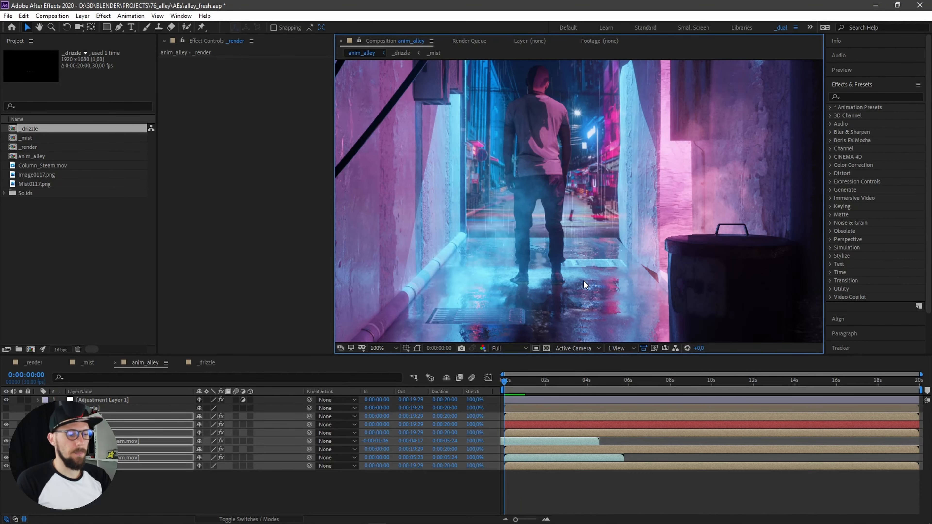
scroll(584, 281, down, 2)
drag(570, 255, 593, 245)
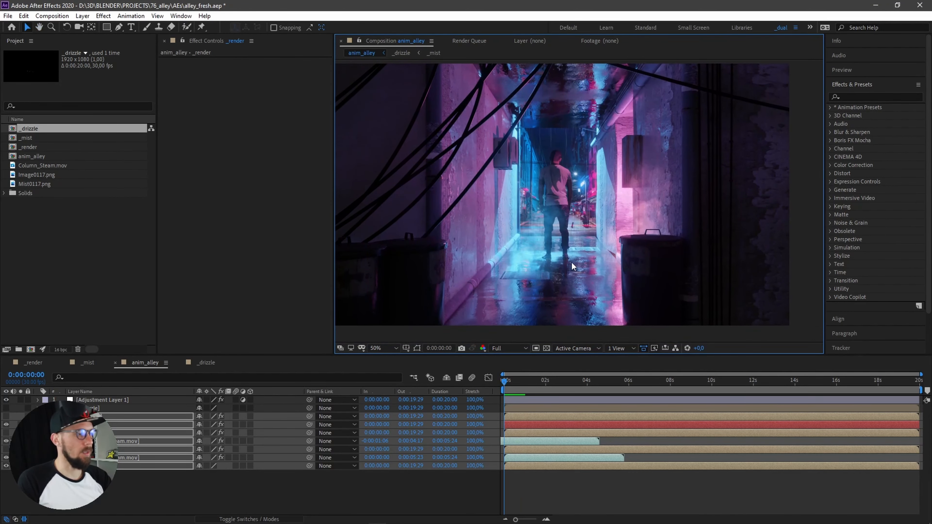
Rename the adjustment layer that holds the Displacement Map as displacemet
click(122, 494)
click(103, 400)
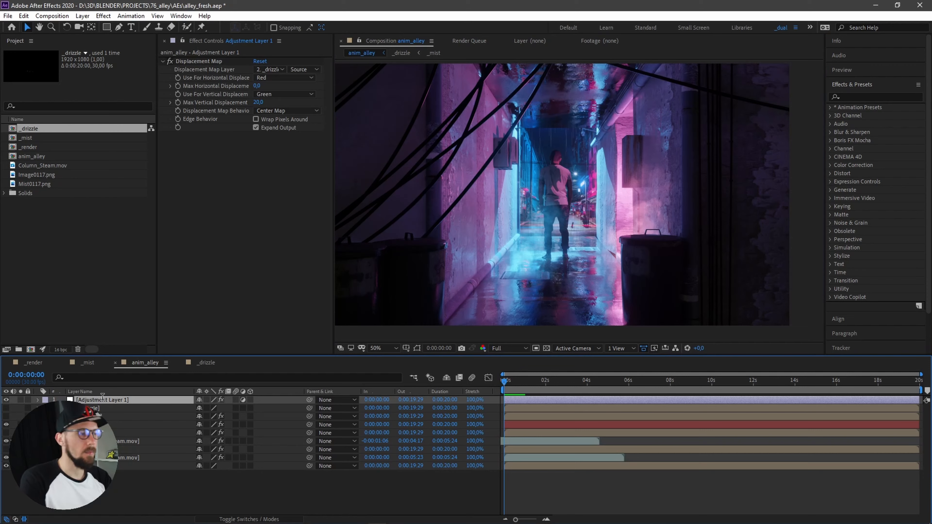
key(Return)
text(displac)
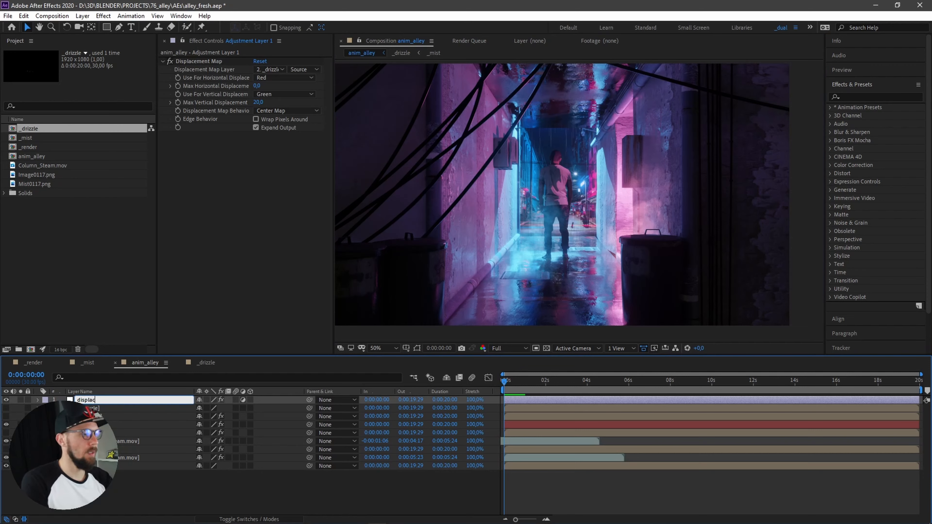
text(emenb)
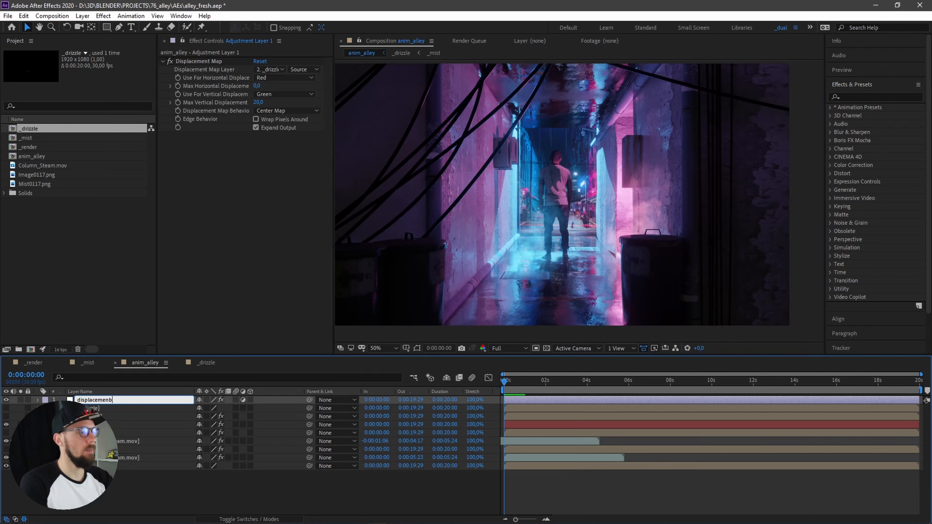
key(Return)
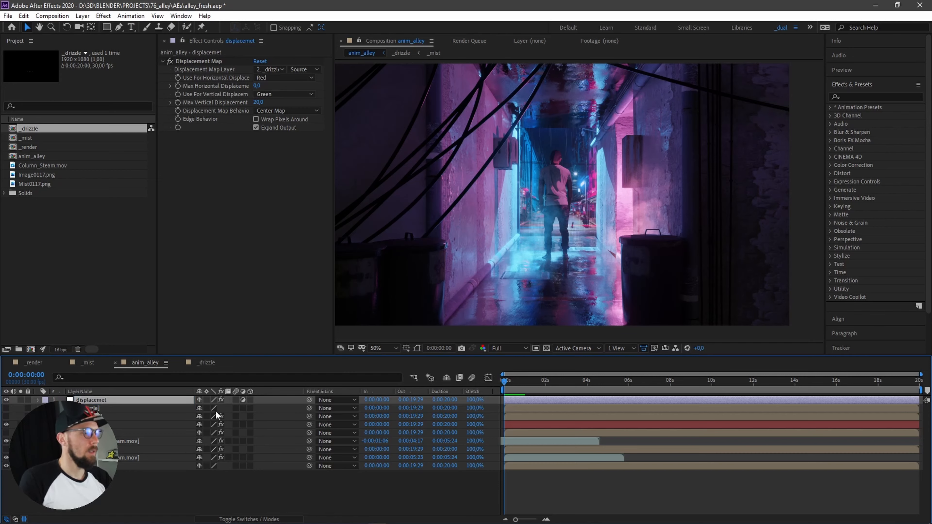
key(ctrl+shift+a)
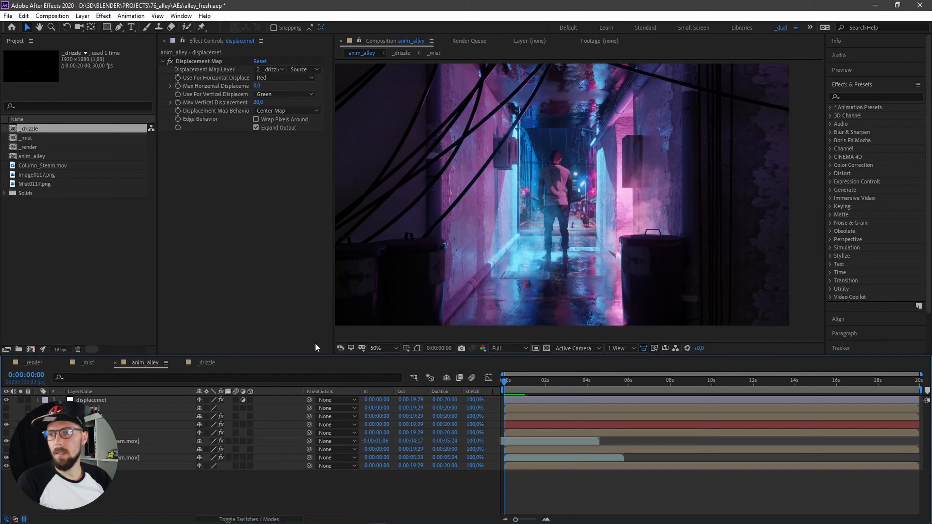
Add a new adjustment layer above displacemet and draw a rectangular mask over the bright street lights beside the man's shoulder
click(604, 231)
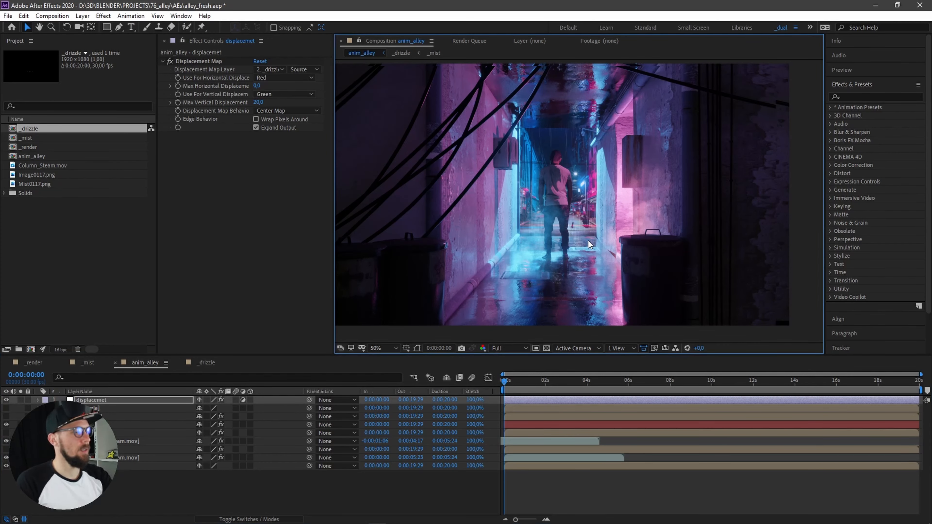
key(slash)
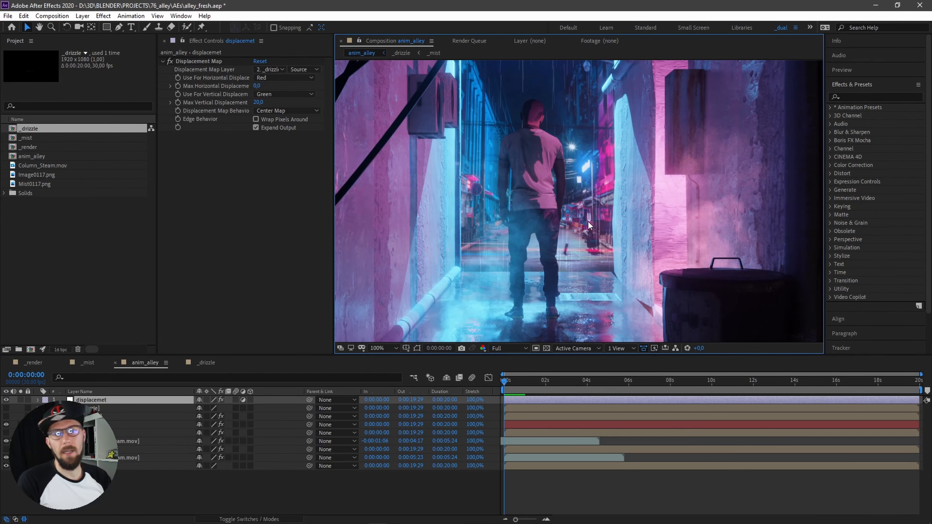
click(136, 486)
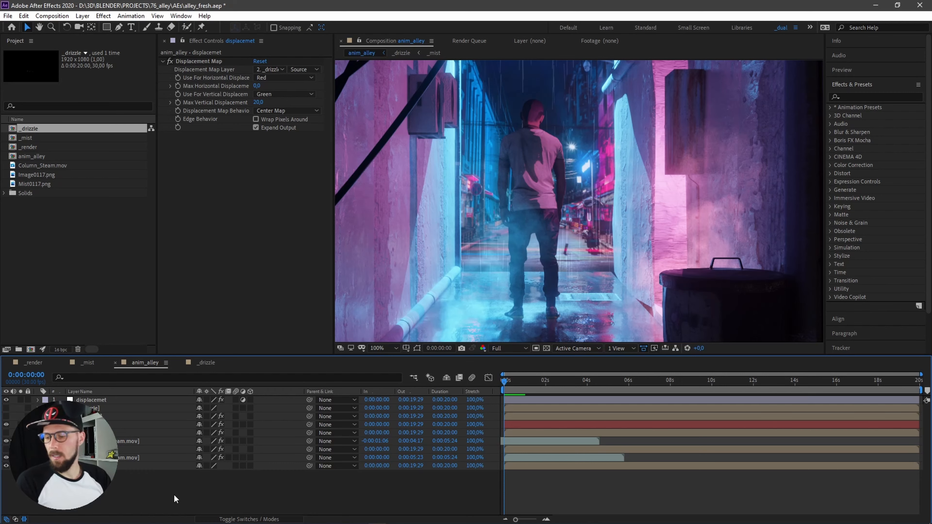
key(ctrl+alt+y)
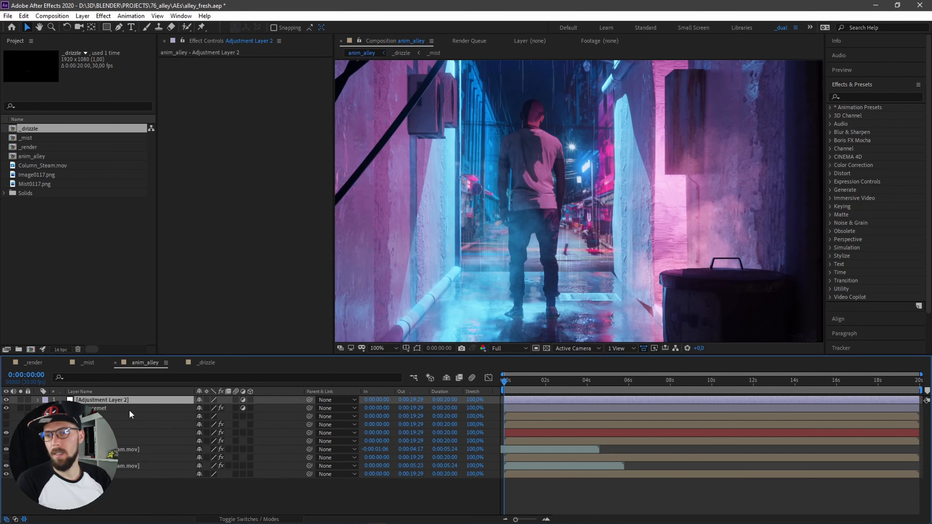
click(106, 27)
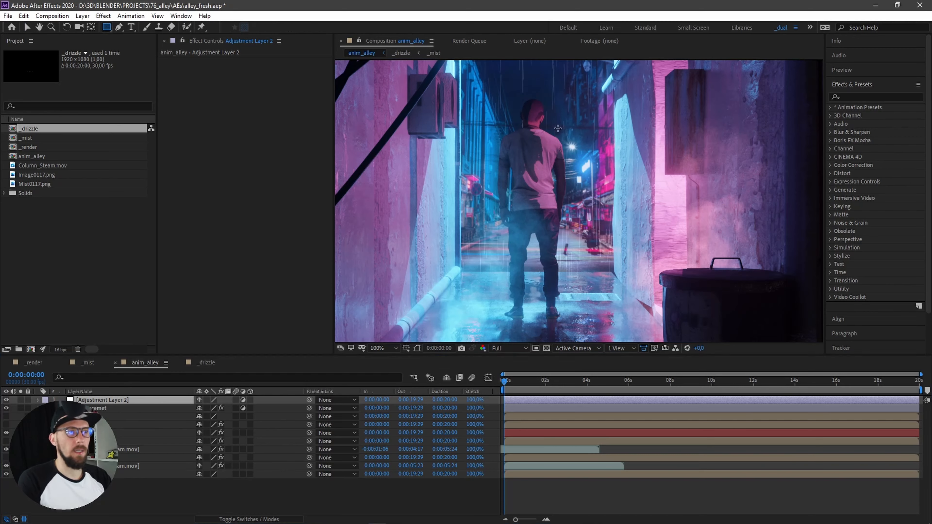
drag(568, 118, 610, 190)
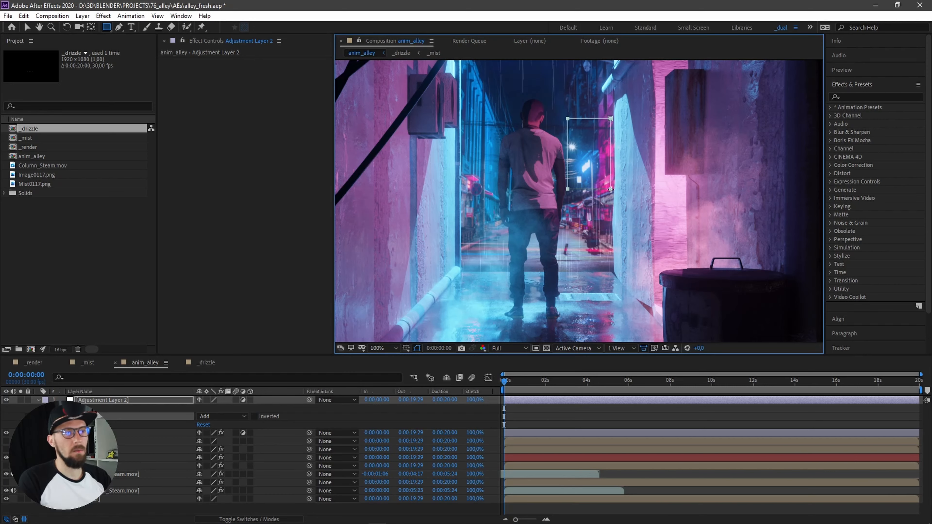
Move the mask's lower-left vertex slightly down so its lower edge slants
key(g)
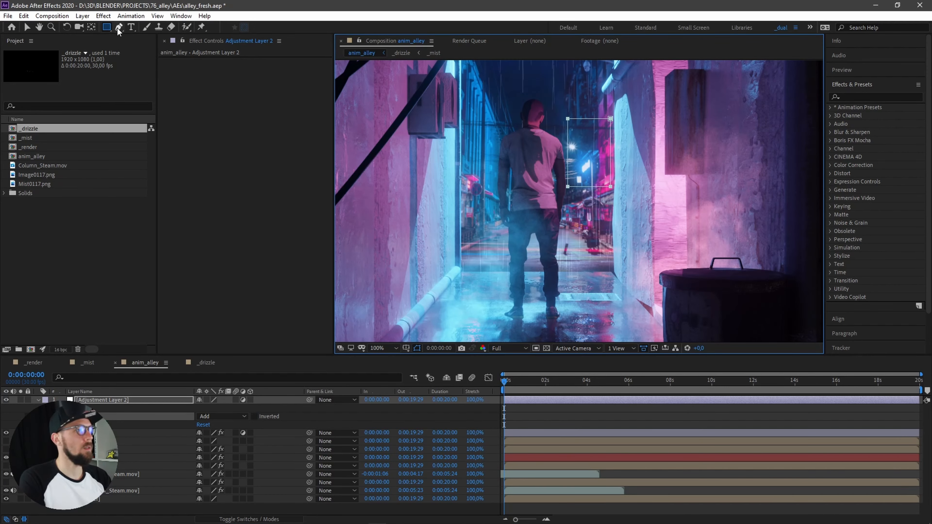
key(v)
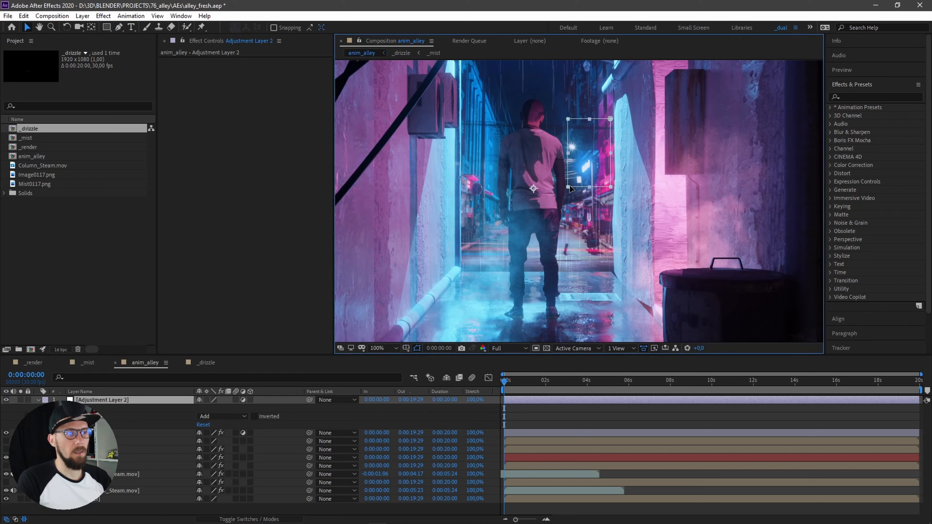
drag(569, 187, 569, 189)
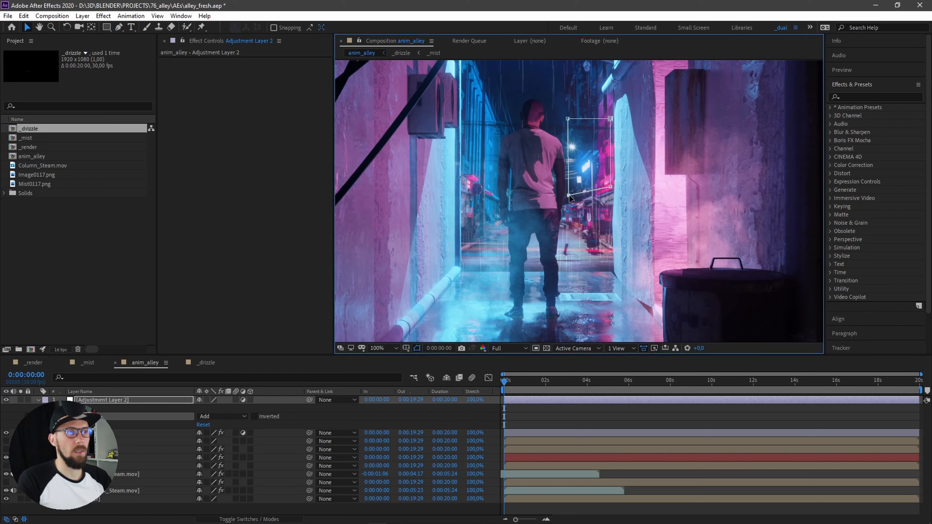
Apply Curves to the masked adjustment layer, raise the RGB midtones to brighten the street lights, and hide the layer controls
click(156, 400)
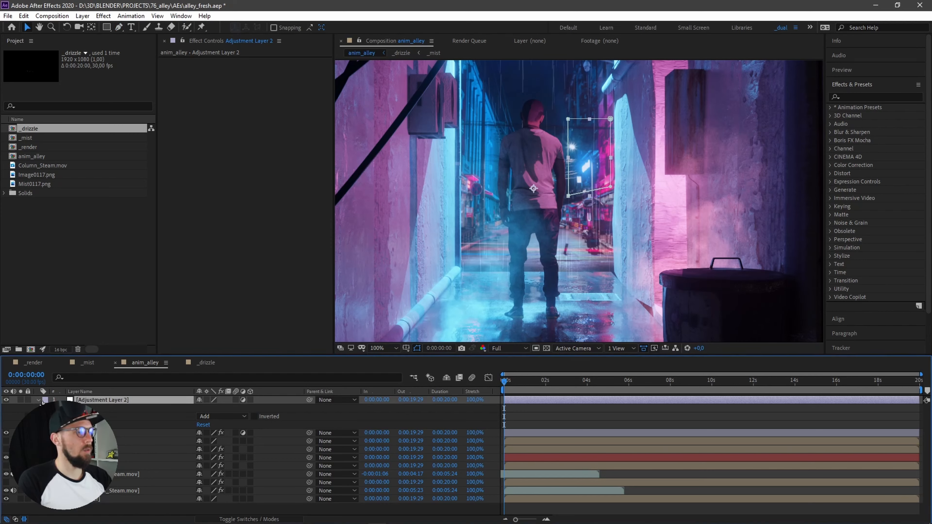
click(39, 401)
key(ctrl+space)
click(150, 239)
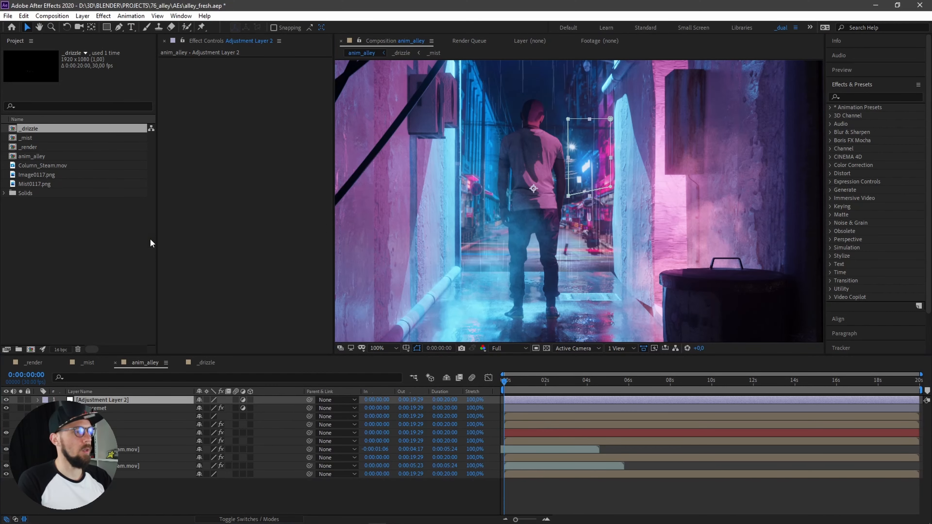
drag(242, 162, 226, 150)
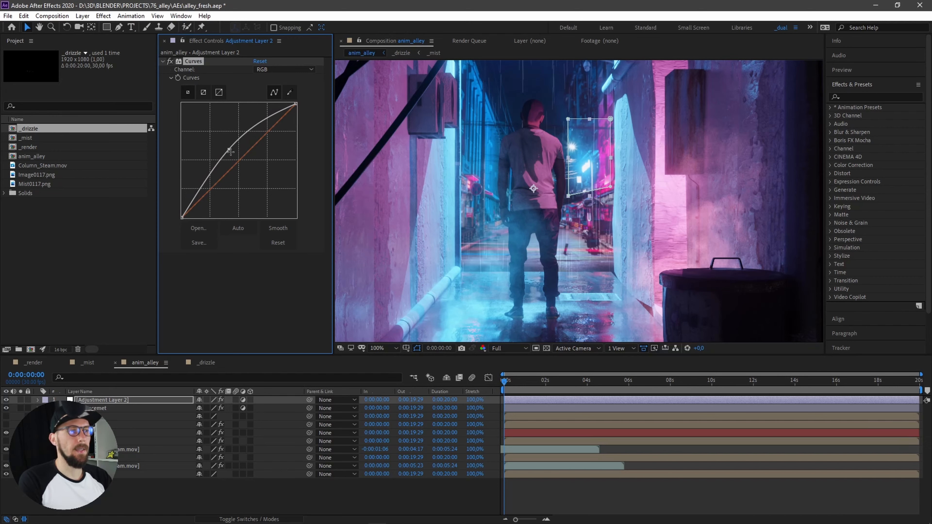
key(ctrl+shift+h)
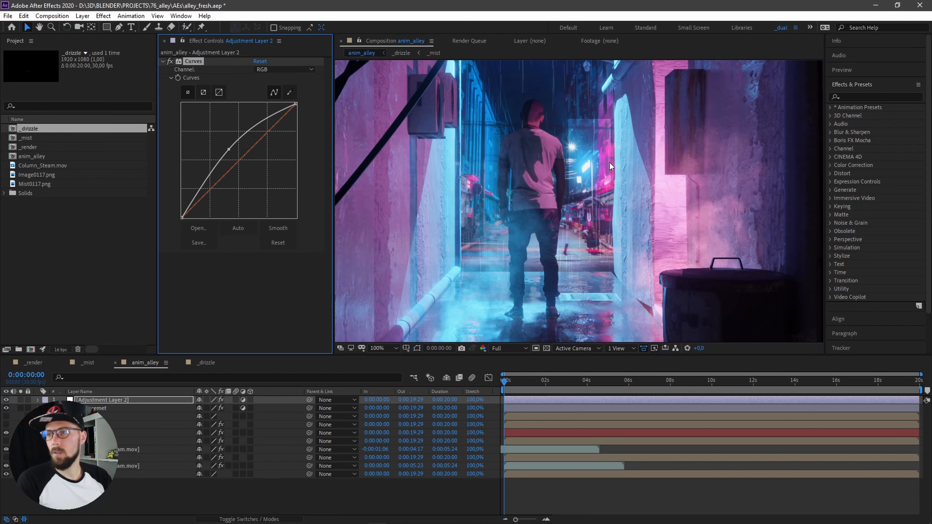
Set the Mask Feather on the new adjustment layer to 100 pixels and collapse the layer's properties
click(104, 400)
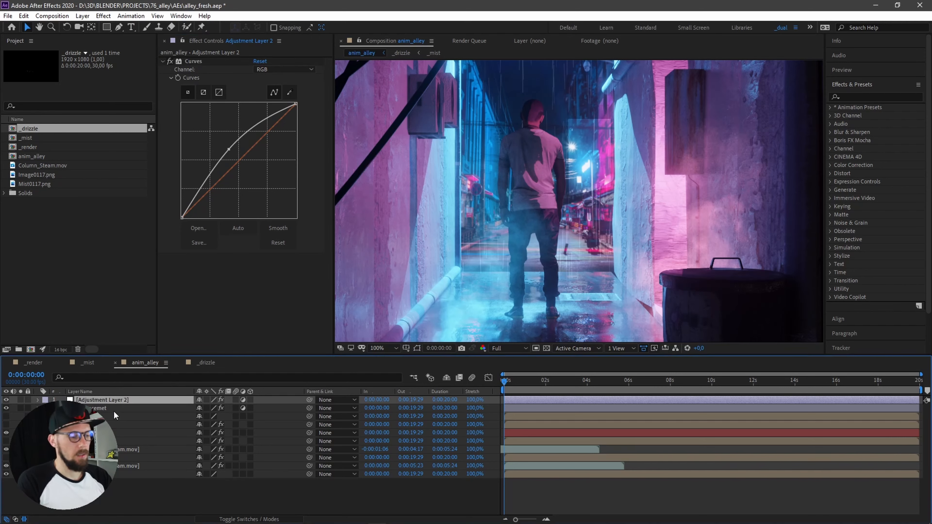
key(f)
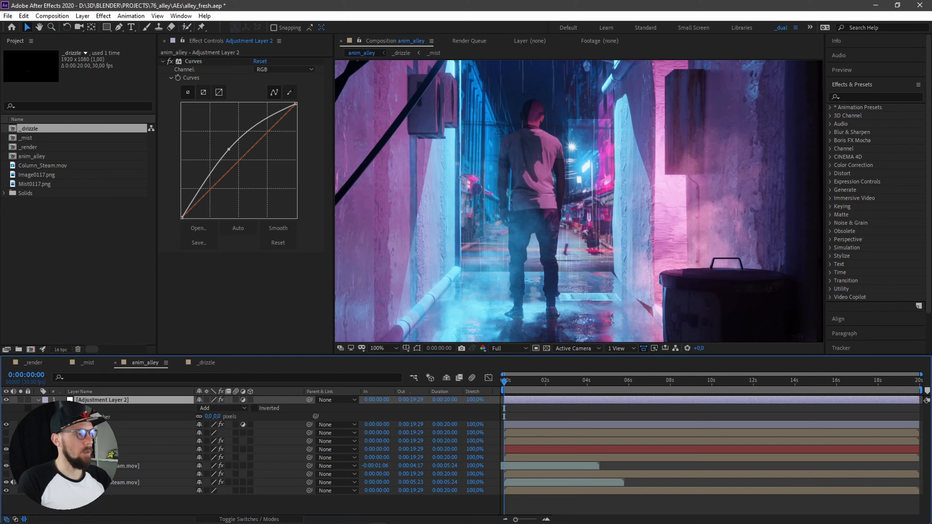
key(m)
key(m)
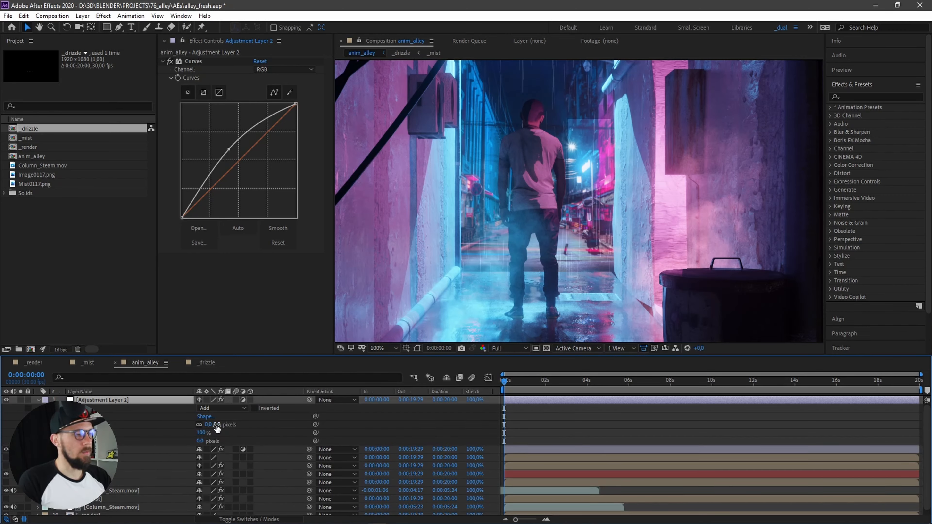
click(209, 426)
text(100)
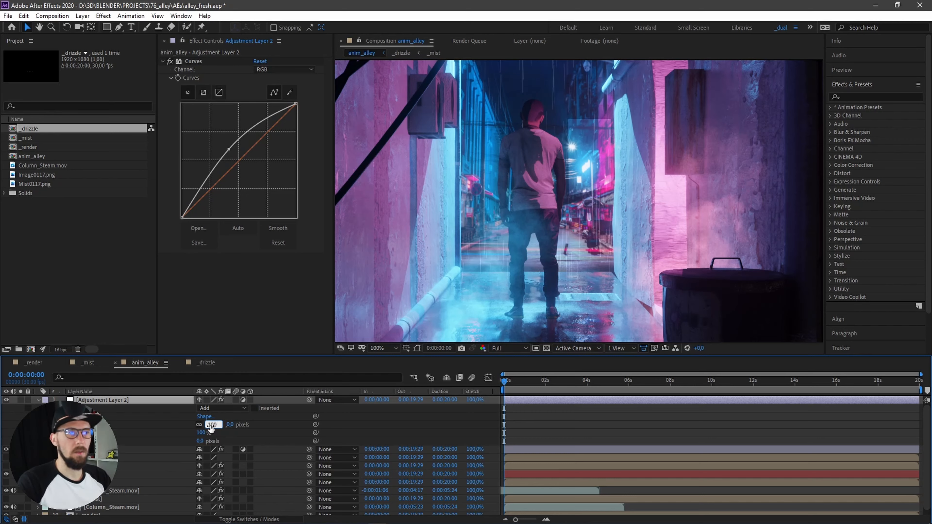
key(Return)
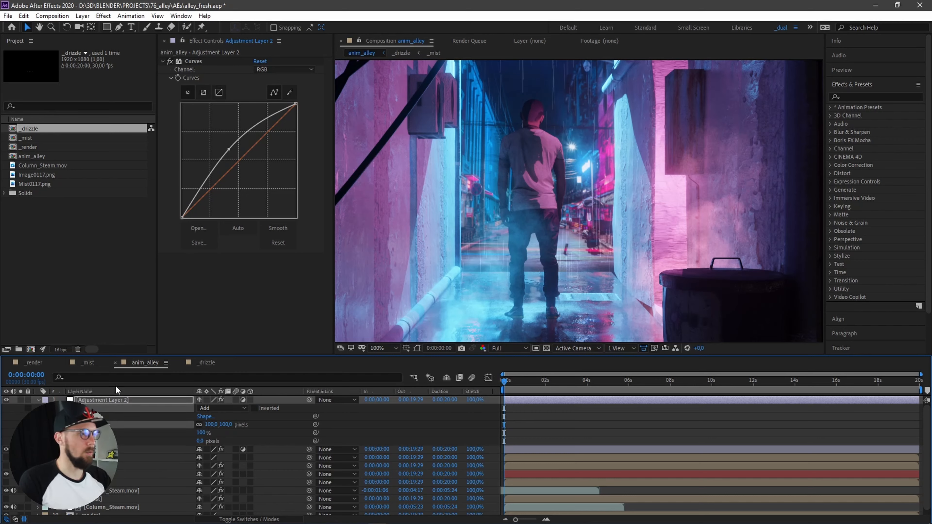
click(90, 400)
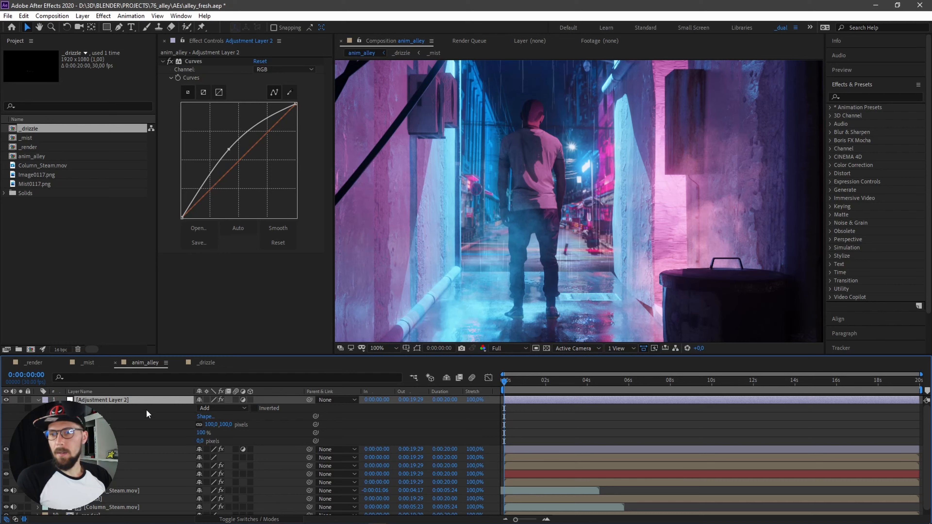
key(t)
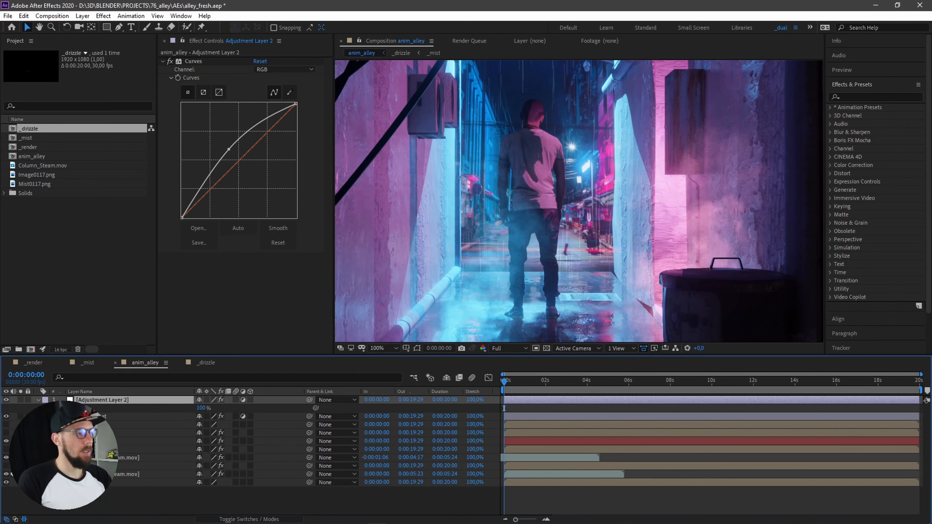
key(t)
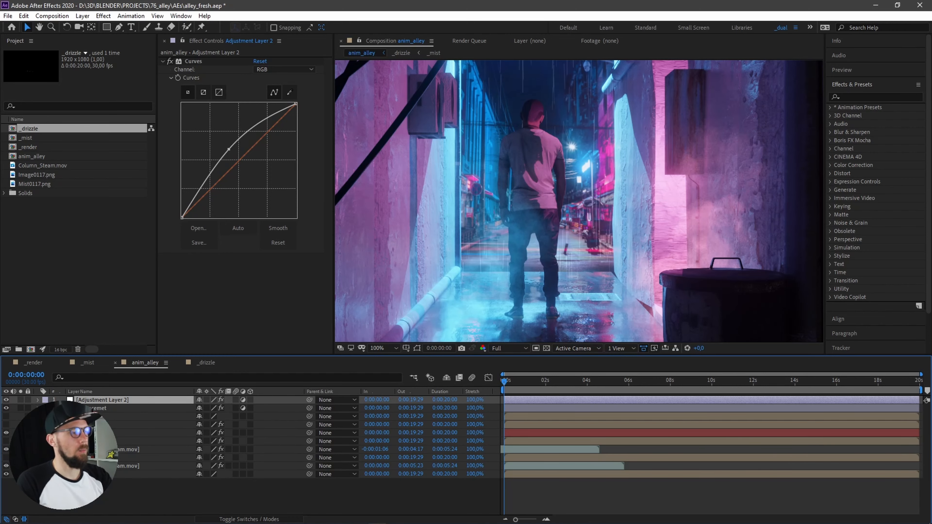
Expand the Transform properties of Adjustment Layer 2 so that its Opacity is accessible
key(t)
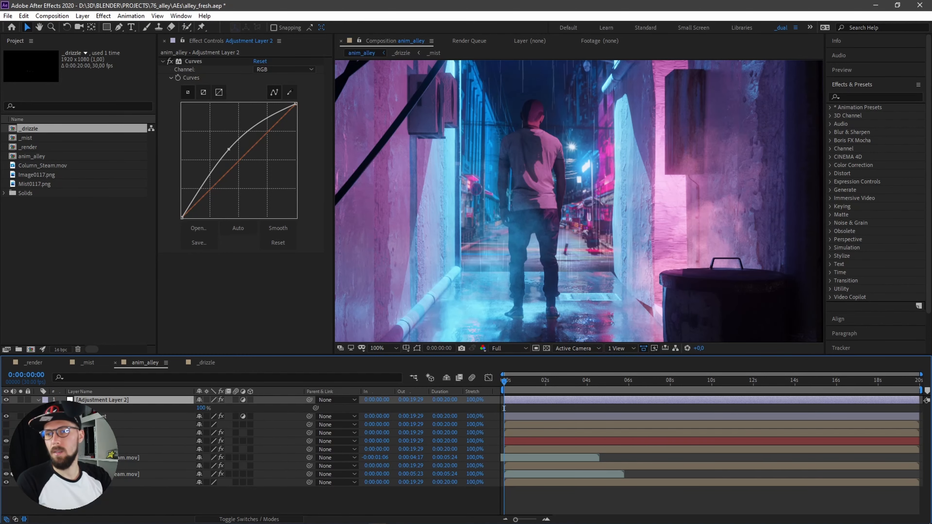
click(38, 400)
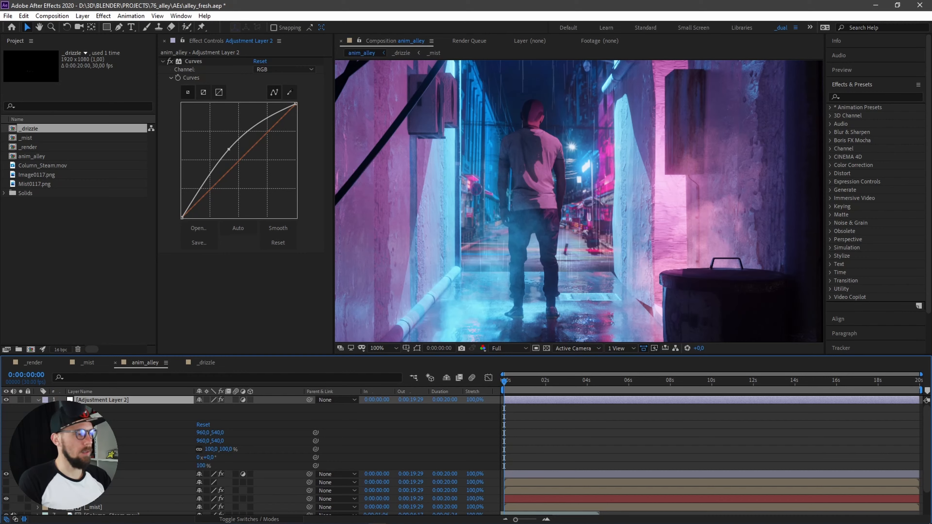
click(45, 425)
click(45, 417)
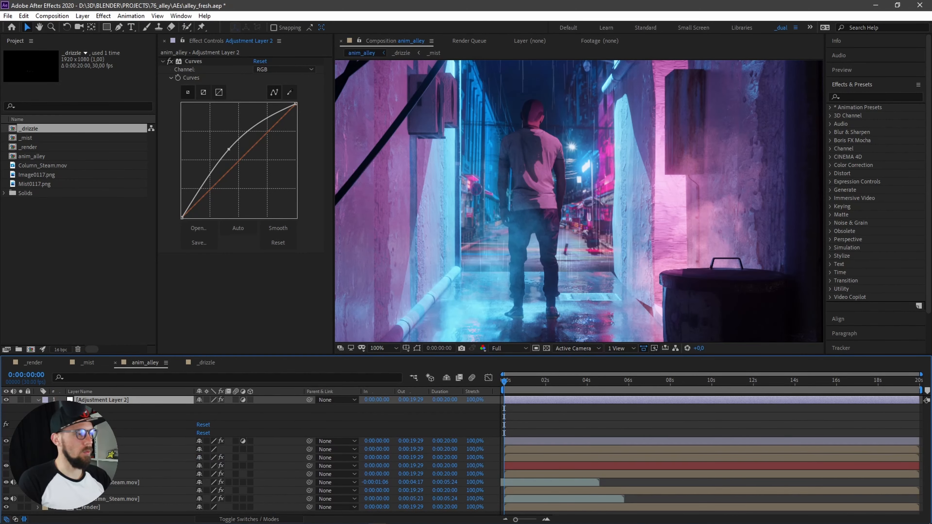
click(45, 417)
click(45, 424)
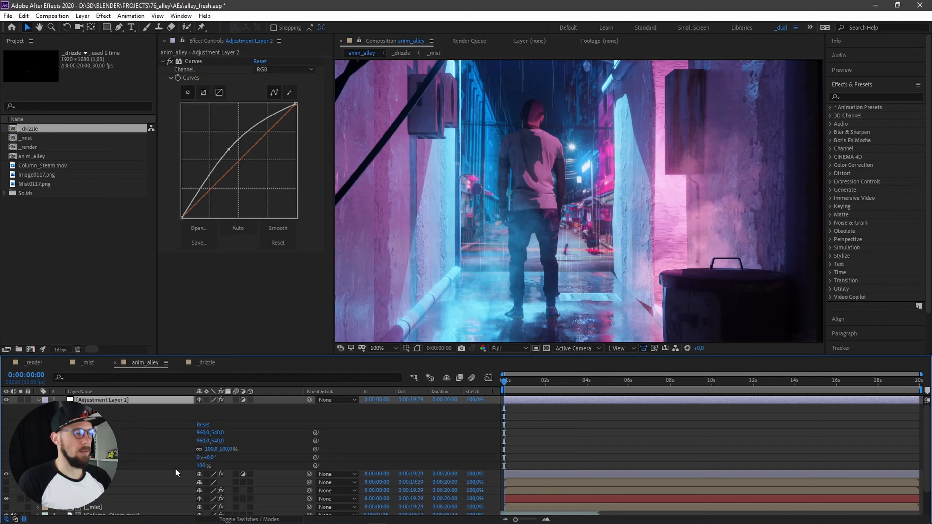
Try lowering the Opacity of Adjustment Layer 2 to preview dimmer street lights, restore it to 100%, and clear the selection
drag(201, 466, 131, 463)
drag(201, 465, 284, 461)
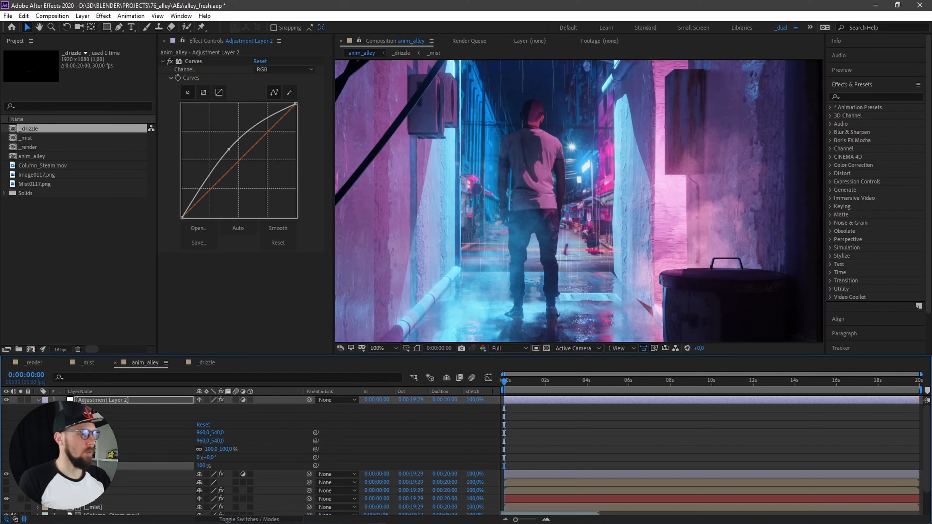
key(F2)
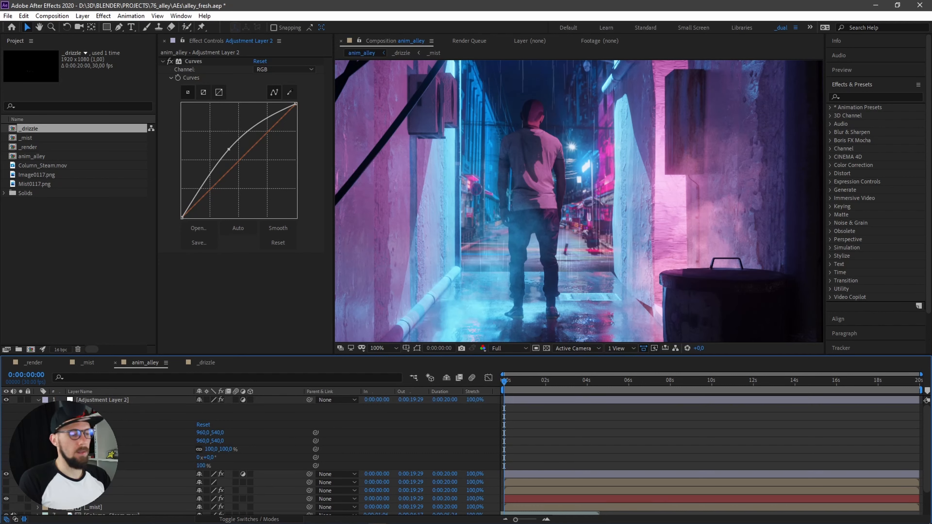
Add an expression to the Opacity of Adjustment Layer 2 and insert the wiggle() function in it
alt+click(316, 466)
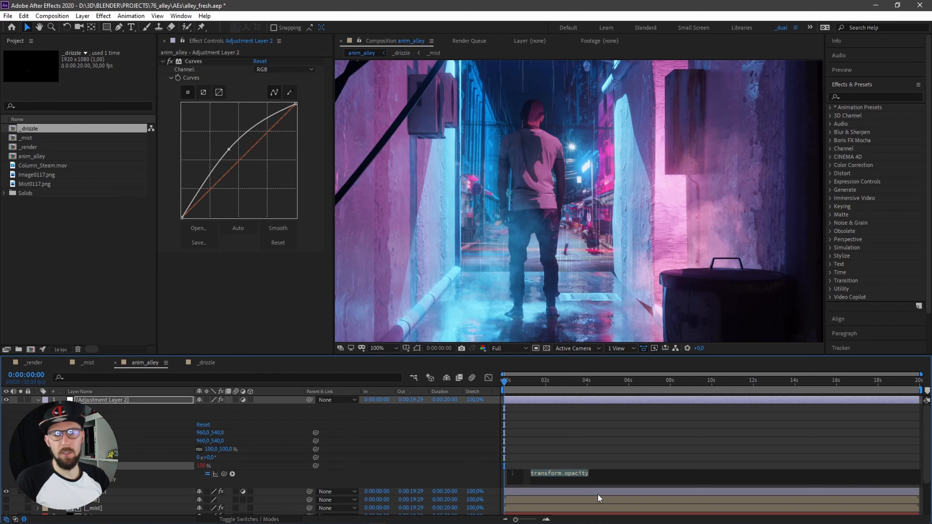
text(wiggle)
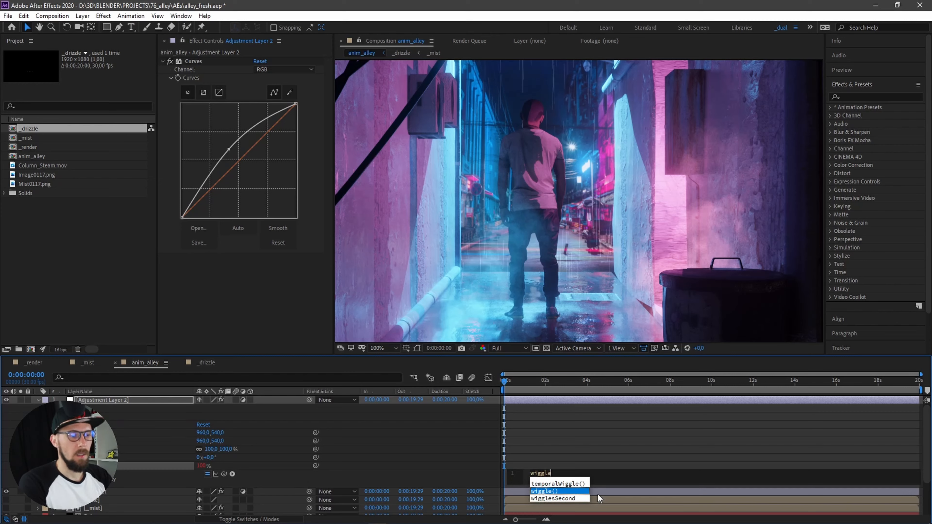
key(Return)
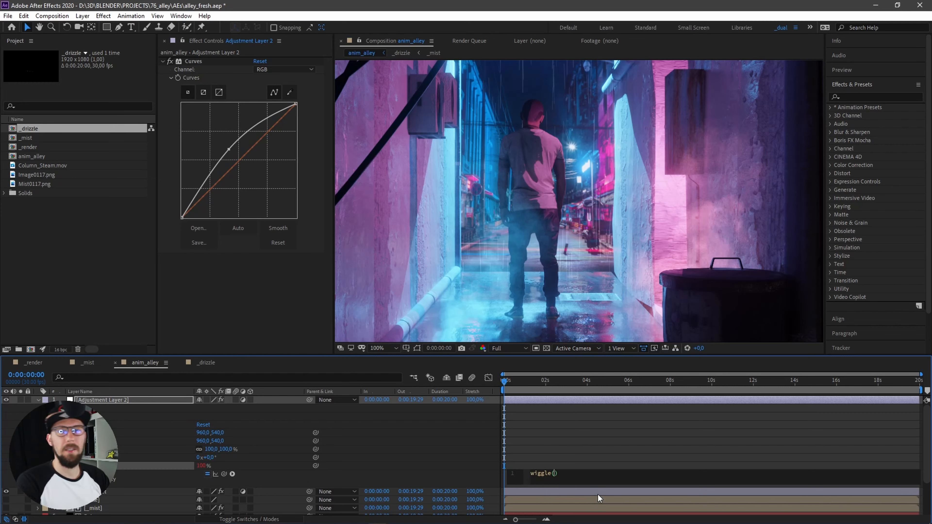